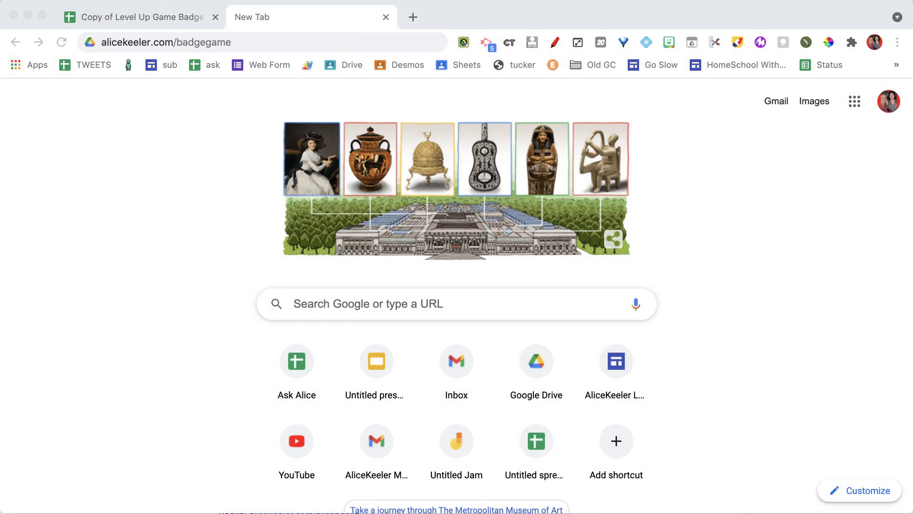
# - Return to the 'Copy of Level Up Game Badge Template' tab with Ctrl+Shift+Tab
pyautogui.hotkey('ctrl', 'shift', 'Tab')
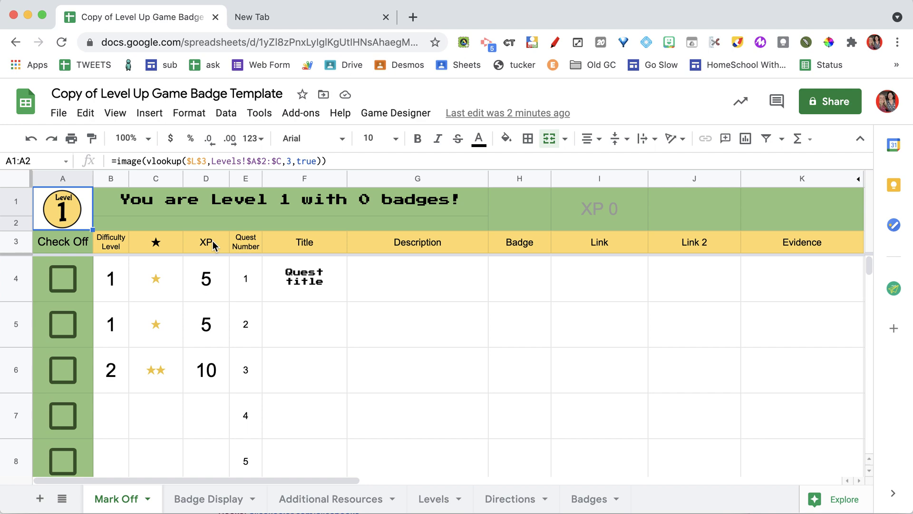
pyautogui.click(217, 207)
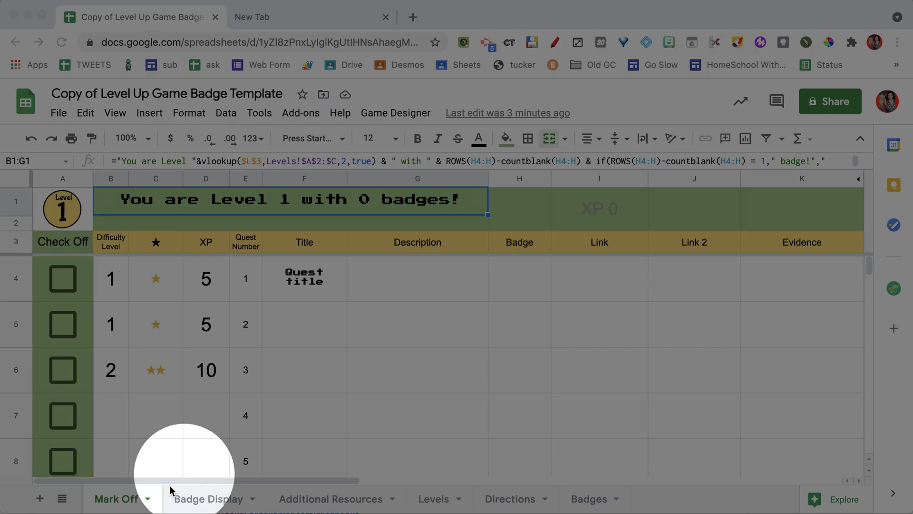
# - Look through the Badge Display and Additional Resources sheets, ending on the Levels sheet's level 2 row
pyautogui.click(206, 499)
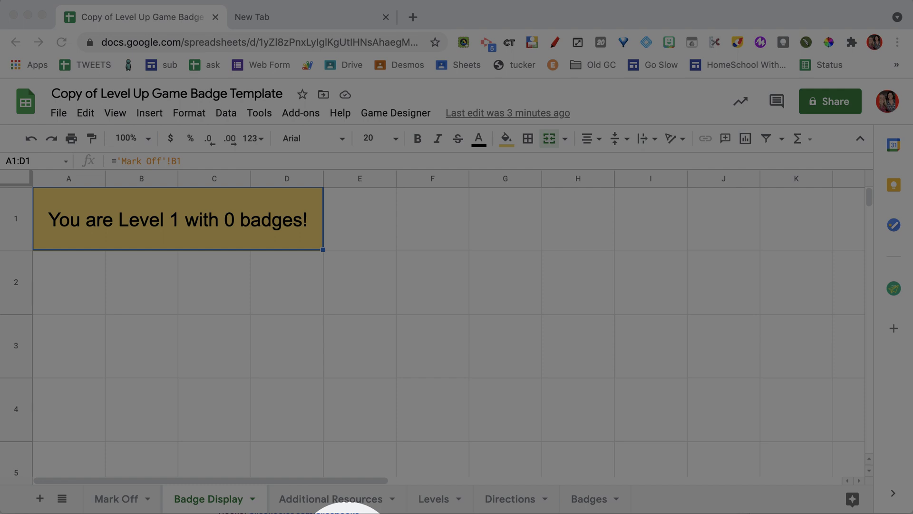
pyautogui.click(358, 500)
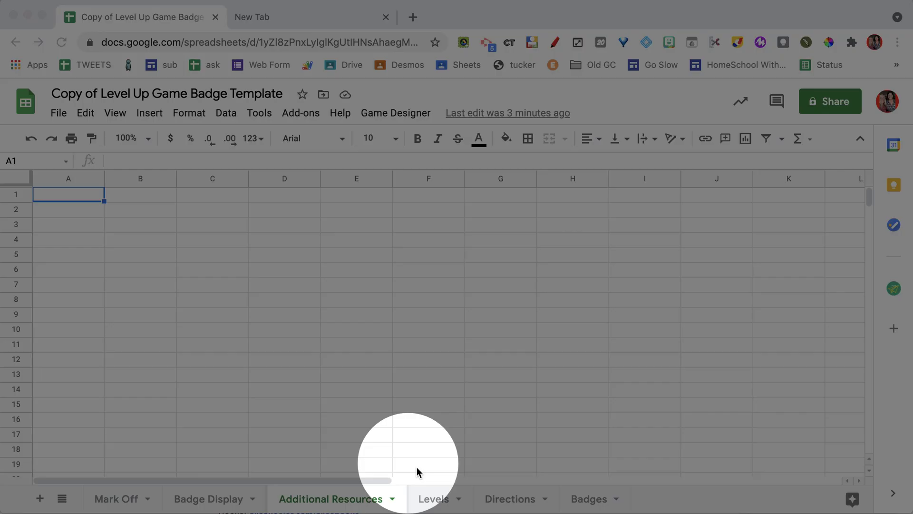
pyautogui.click(439, 506)
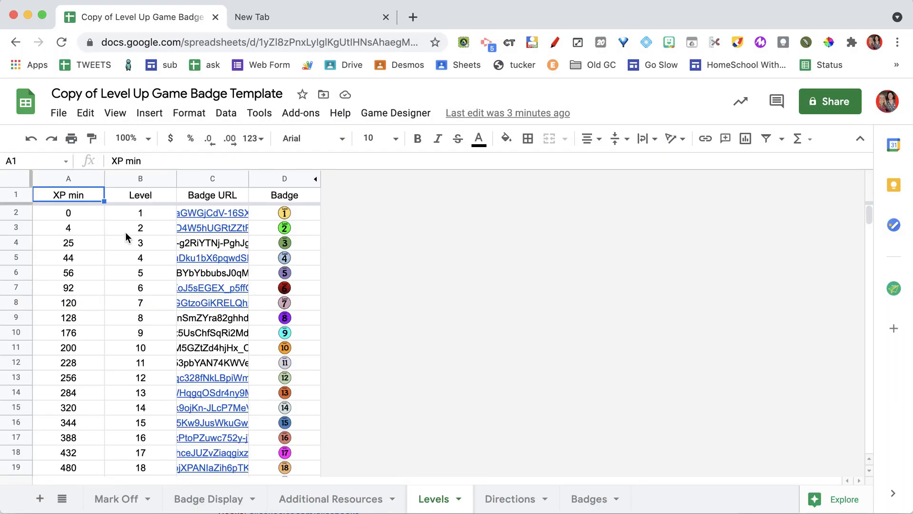
pyautogui.click(124, 232)
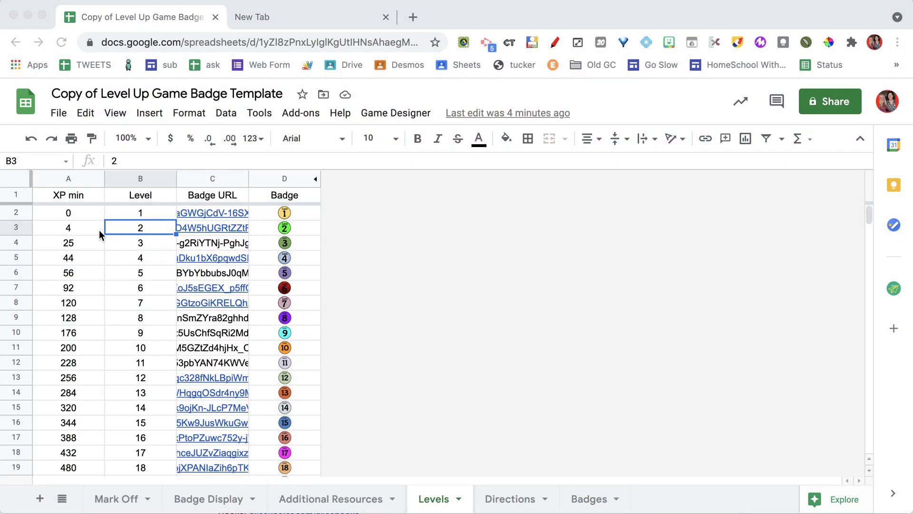
pyautogui.click(80, 226)
pyautogui.moveTo(79, 226); pyautogui.dragTo(83, 412)
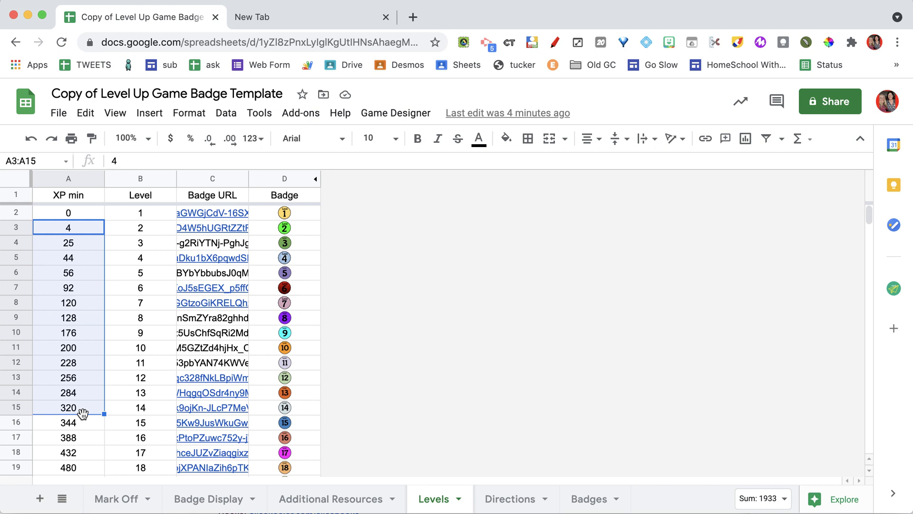
pyautogui.moveTo(79, 227); pyautogui.dragTo(127, 229)
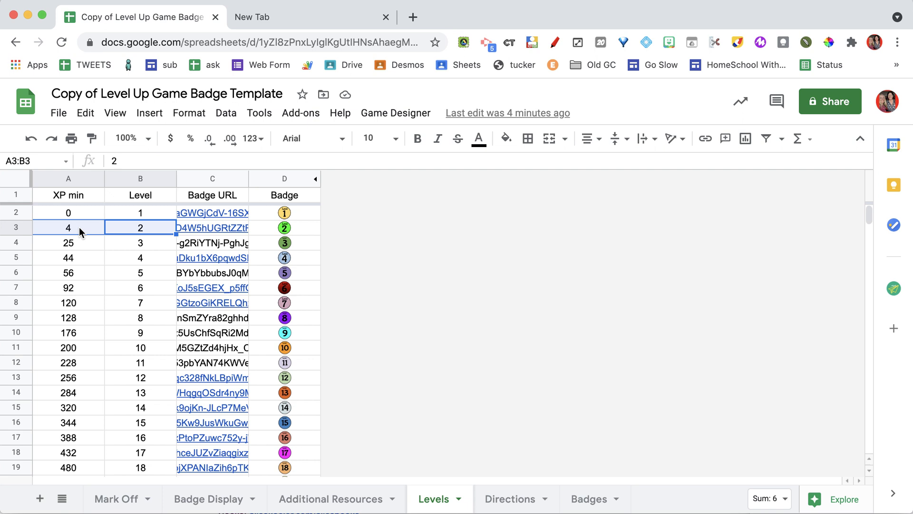
pyautogui.click(78, 287)
pyautogui.moveTo(83, 309); pyautogui.dragTo(87, 407)
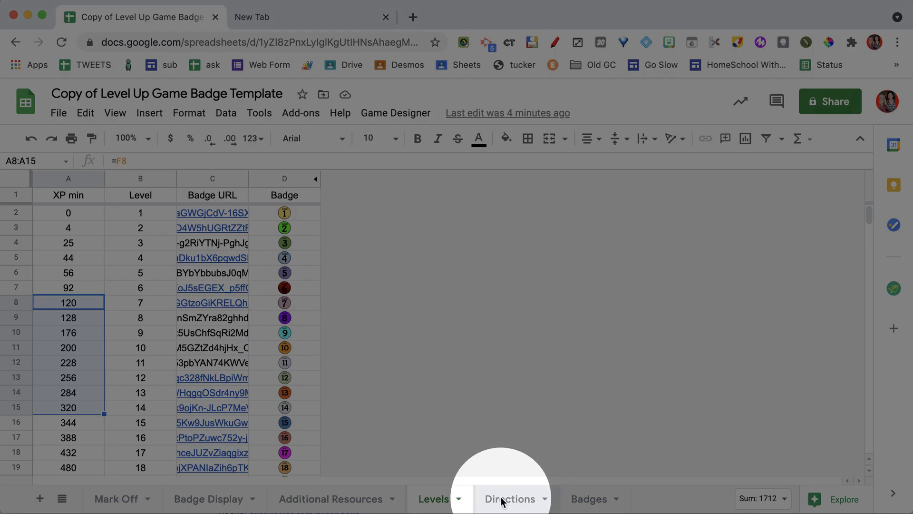
pyautogui.click(502, 499)
# - Go to the Badges sheet and scroll across to its Badge Library
pyautogui.scroll(-5, 460, 393)
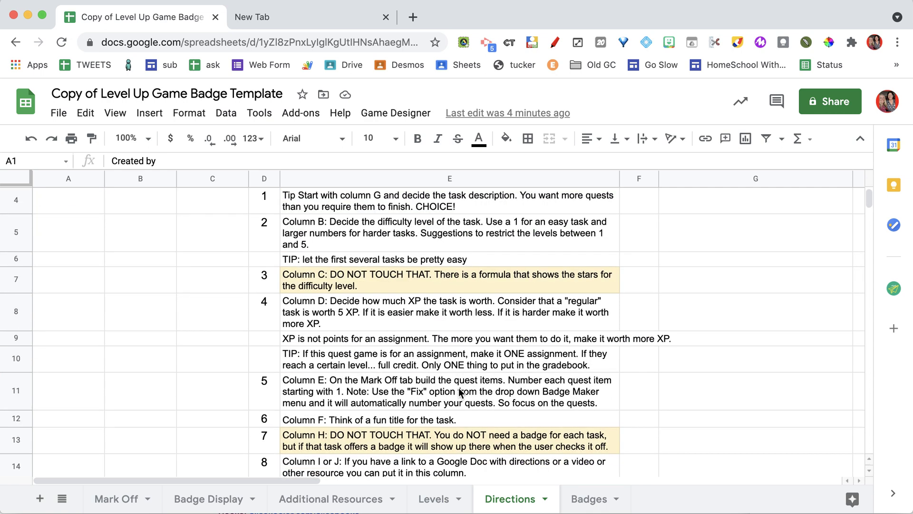
pyautogui.scroll(5, 460, 392)
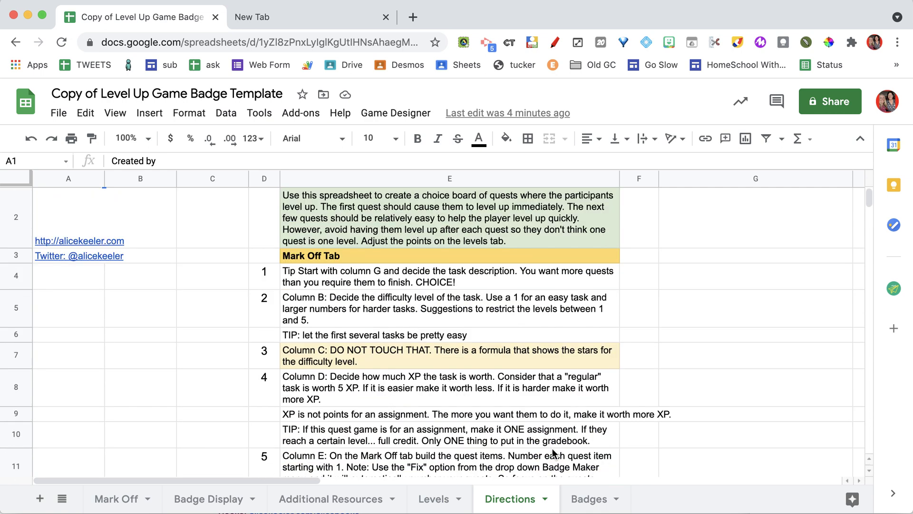
pyautogui.click(588, 500)
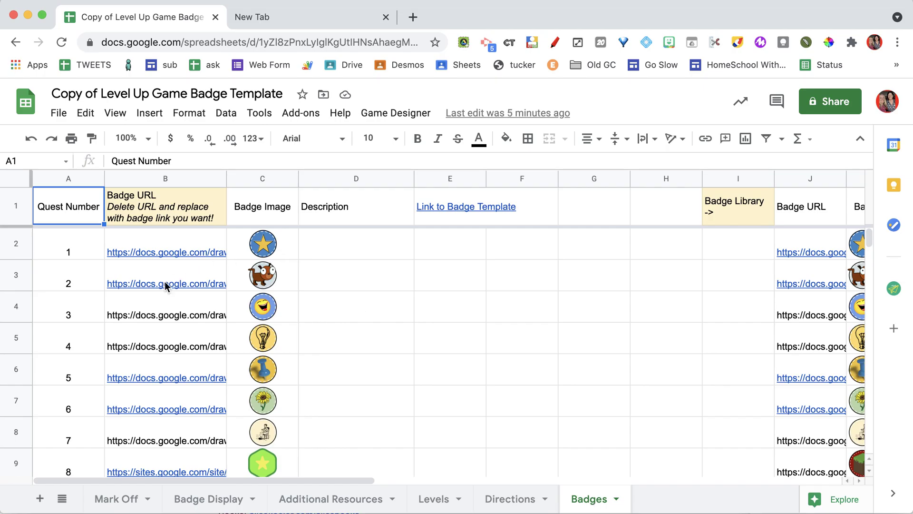
pyautogui.scroll(-5, 165, 281)
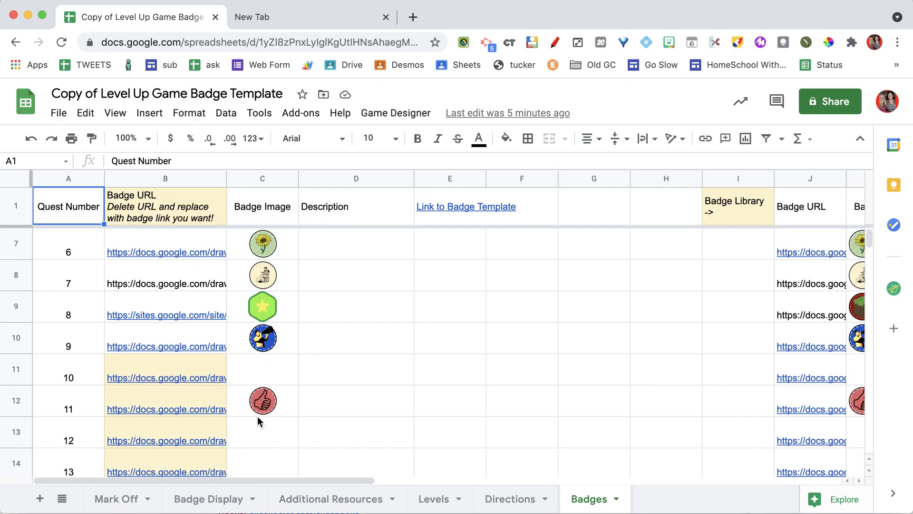
pyautogui.scroll(5, 196, 313)
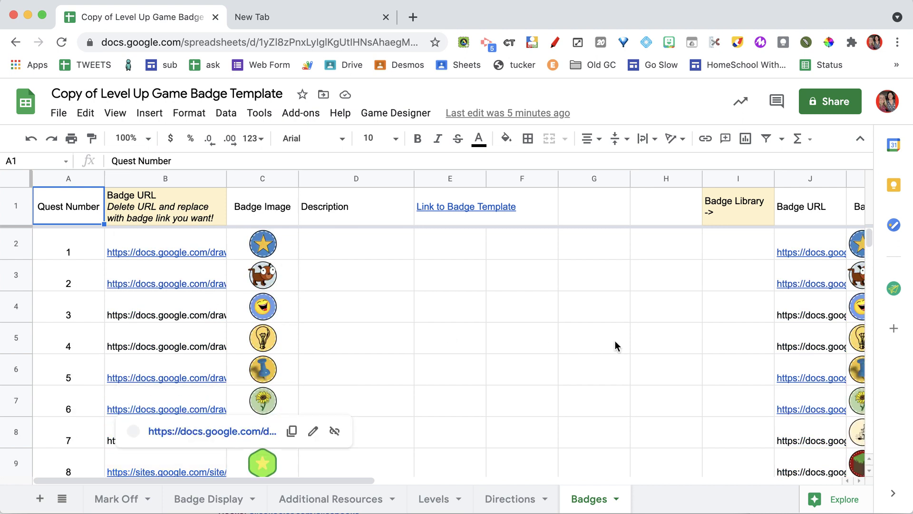
pyautogui.hscroll(10, 614, 341)
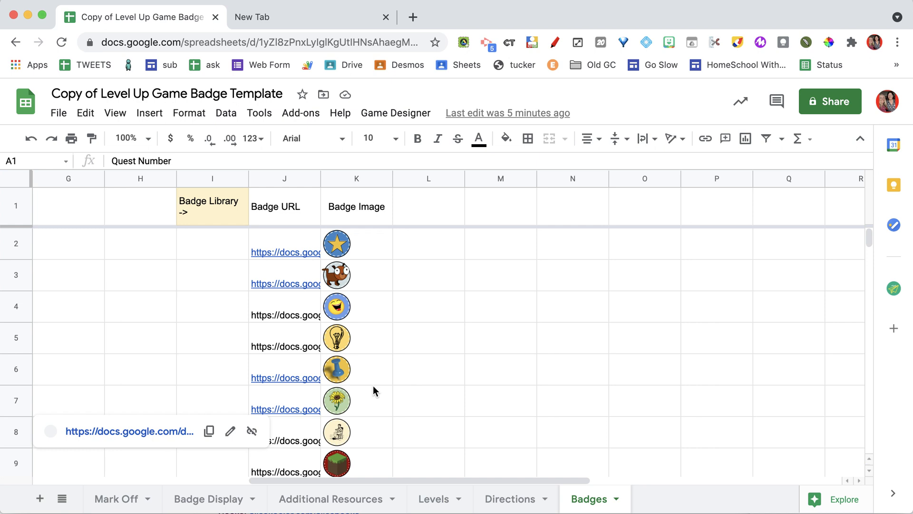
pyautogui.scroll(-9, 372, 386)
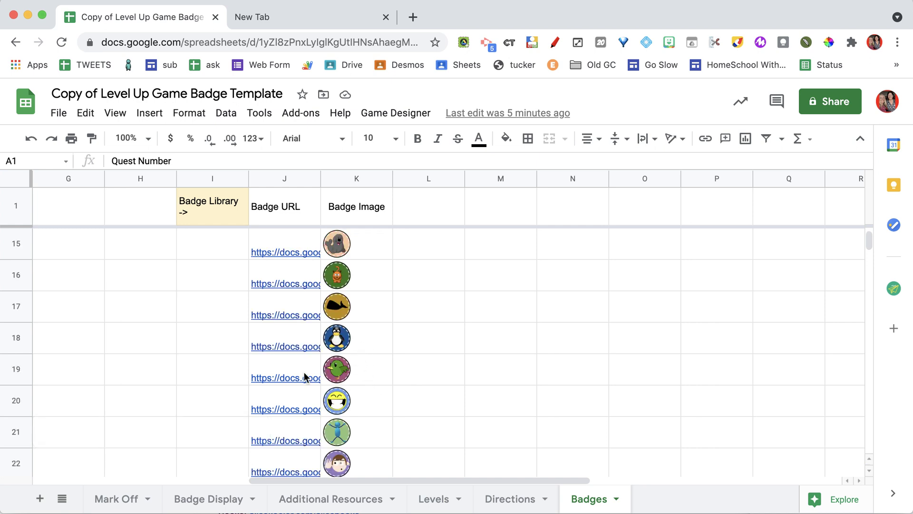
pyautogui.scroll(-12, 339, 412)
pyautogui.hscroll(-1, 339, 412)
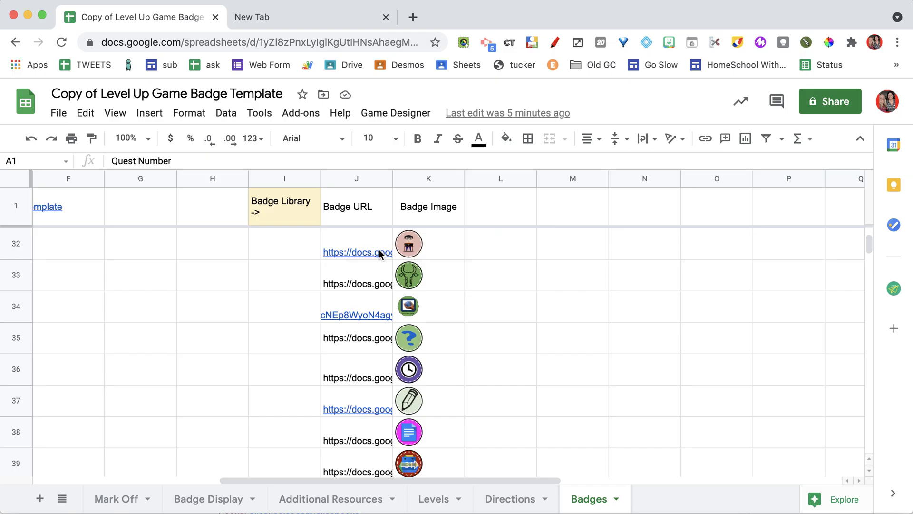
# - Copy the library badge link from J32, after checking K32's image formula
pyautogui.click(378, 249)
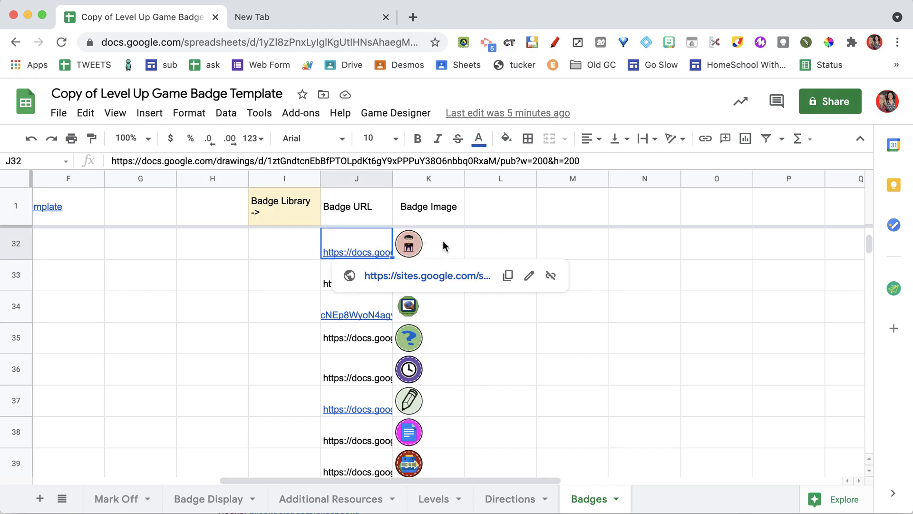
pyautogui.click(443, 246)
pyautogui.click(362, 245)
pyautogui.hscroll(-5, 289, 287)
pyautogui.scroll(5, 288, 287)
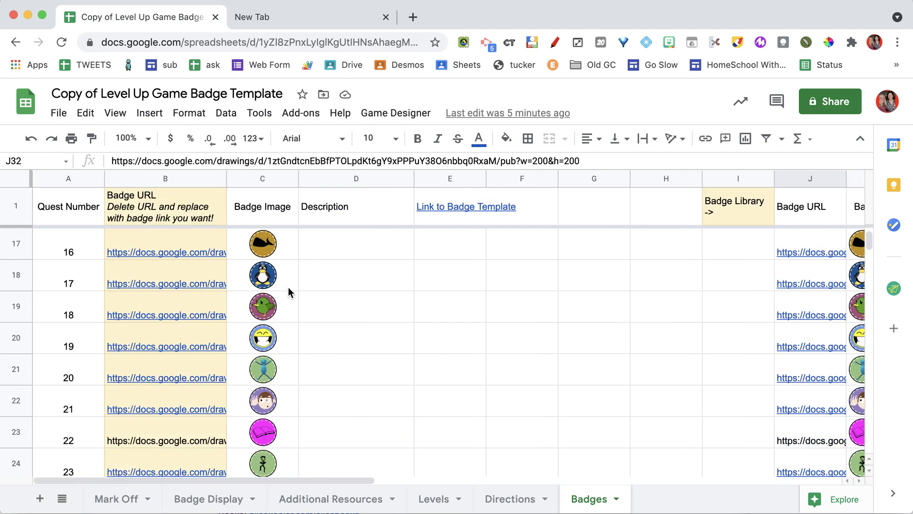
pyautogui.scroll(10, 288, 287)
# - Replace quest 4's badge URL in B5 with the copied J32 library link
pyautogui.moveTo(139, 252); pyautogui.dragTo(138, 428)
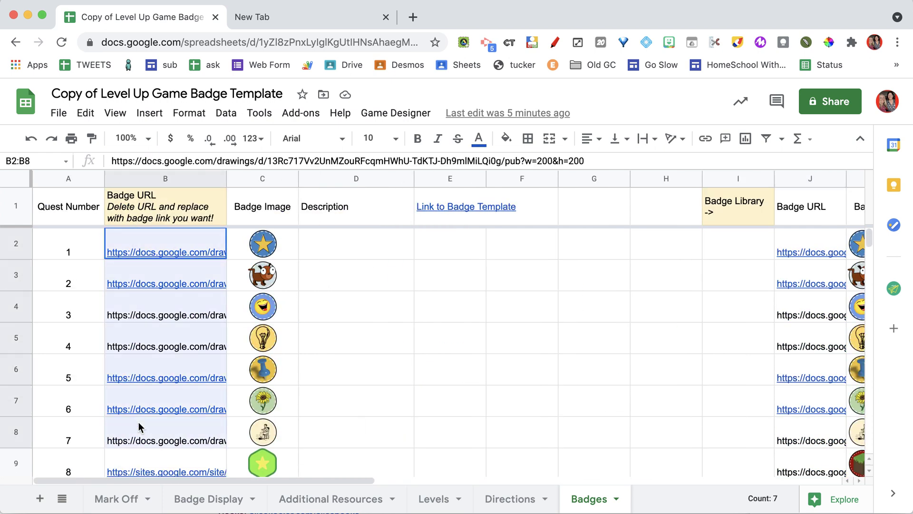
pyautogui.click(153, 335)
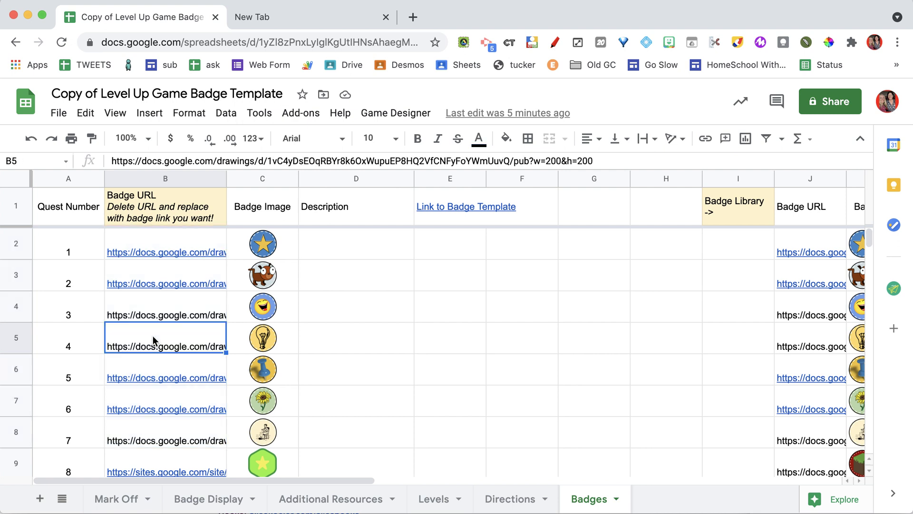
pyautogui.press('BackSpace')
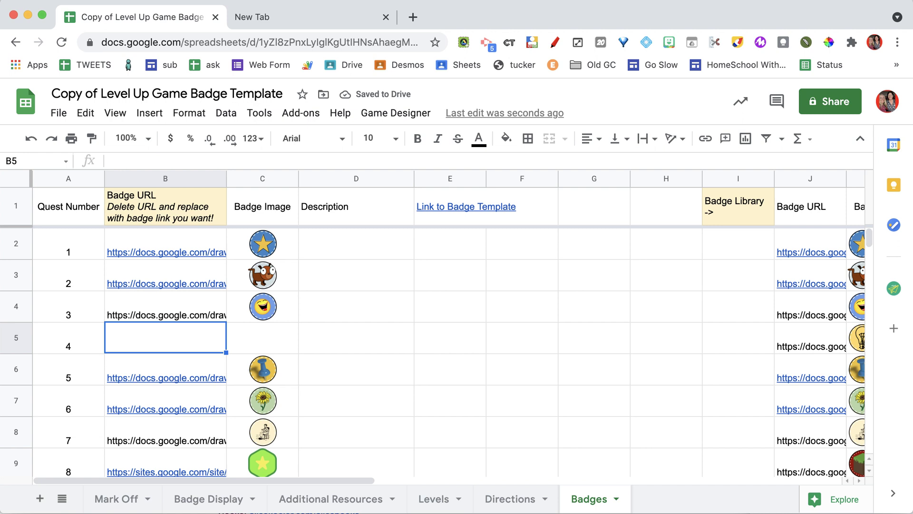
pyautogui.write('https://docs.google.com/drawings/d/1ztGndtcnEbBfPTOLpdKt6gY9xPPPuY38O6nbbq0RxaM/pub?w=200&h=200')
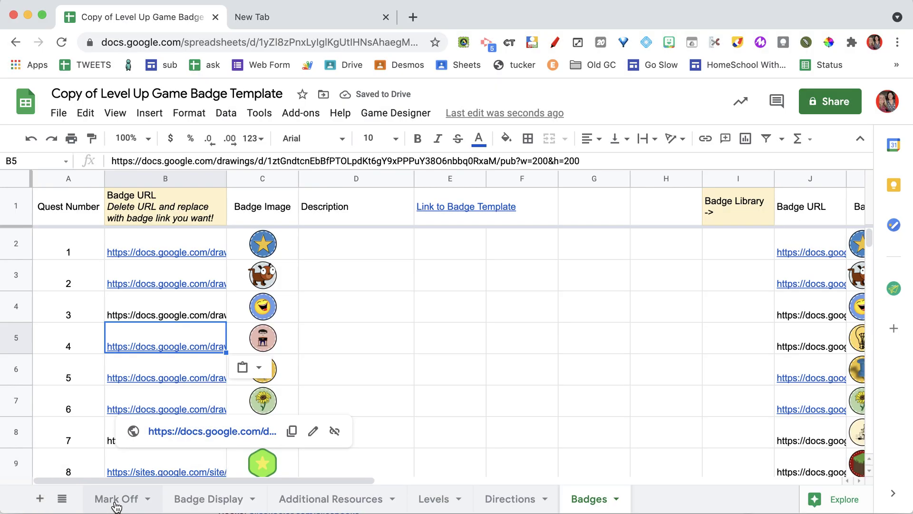
# - Check off quests 1–4 on the Mark Off sheet, reaching Level 2 with 20 XP
pyautogui.click(115, 501)
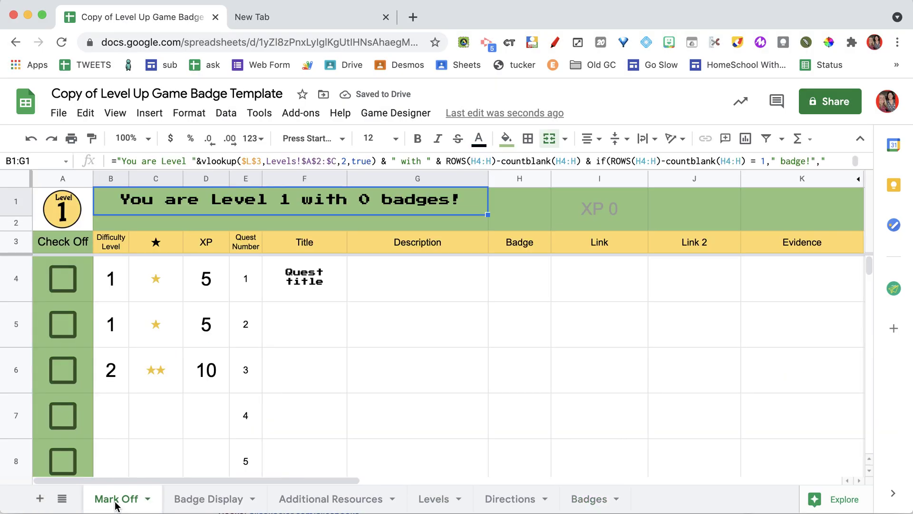
pyautogui.click(63, 281)
pyautogui.click(62, 325)
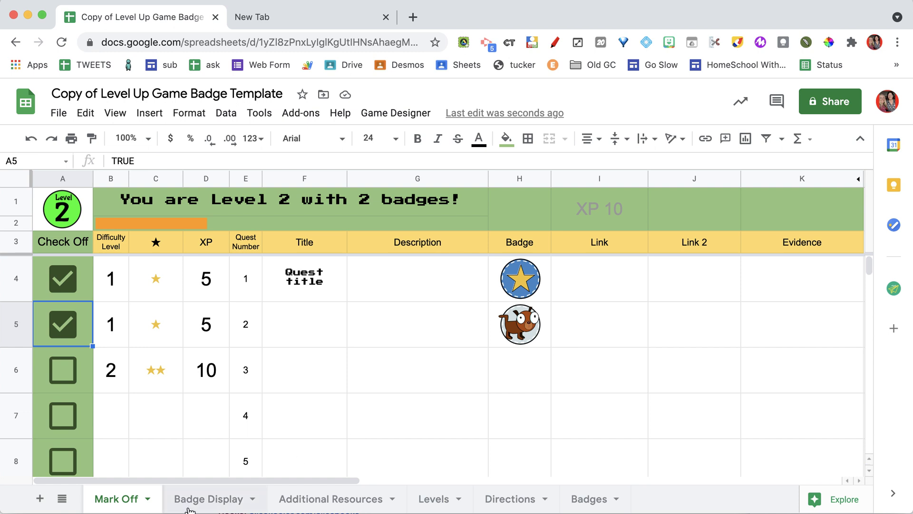
pyautogui.click(190, 507)
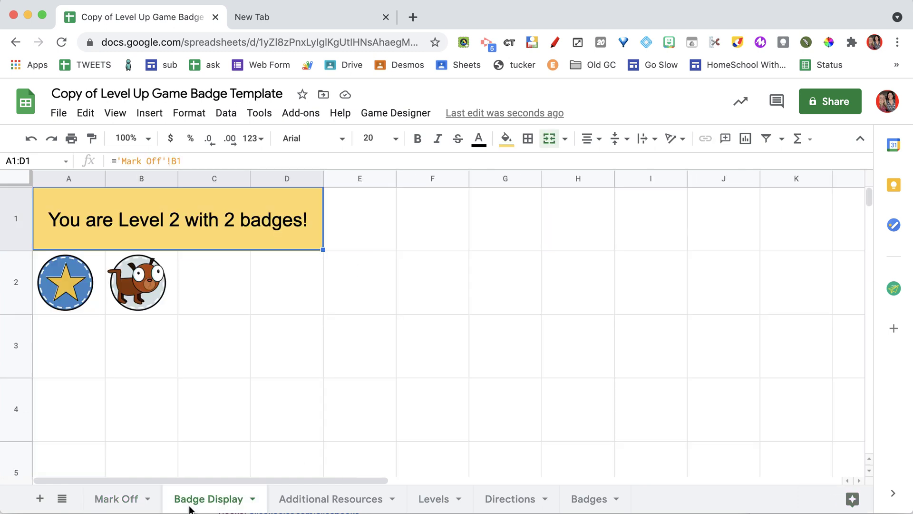
pyautogui.click(122, 507)
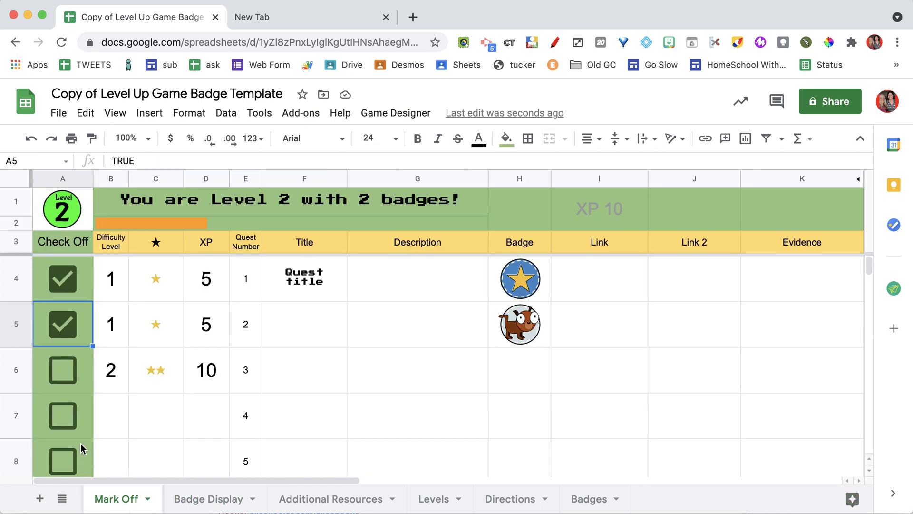
pyautogui.click(54, 374)
pyautogui.click(65, 425)
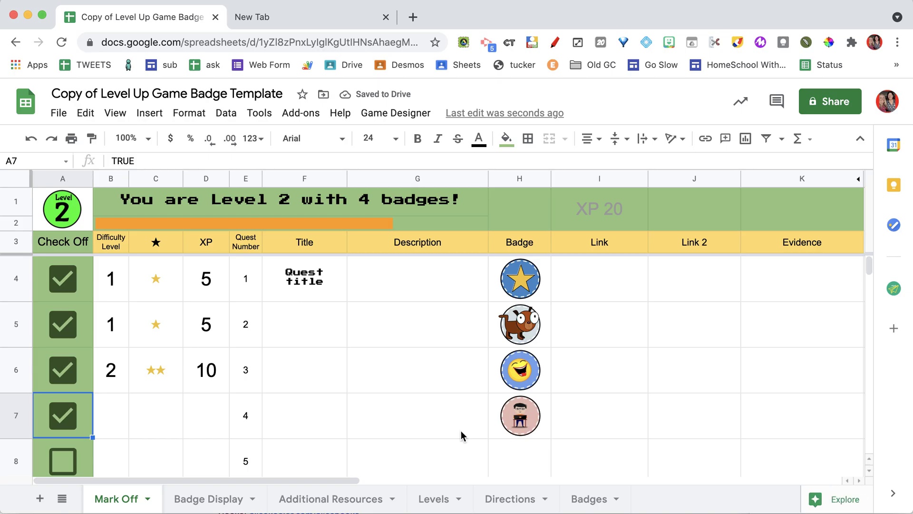
# - Give quest 4 in row 7 40 XP and difficulty 3
pyautogui.click(207, 418)
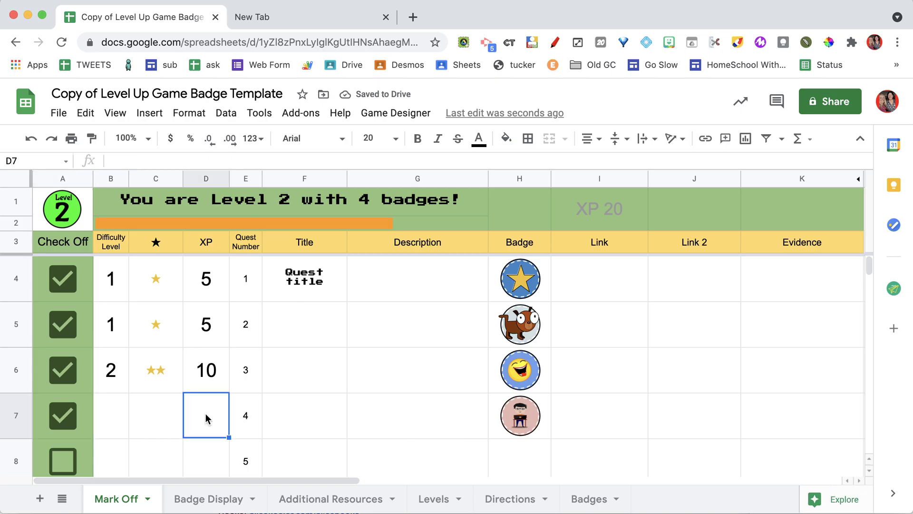
pyautogui.write('40')
pyautogui.press('Return')
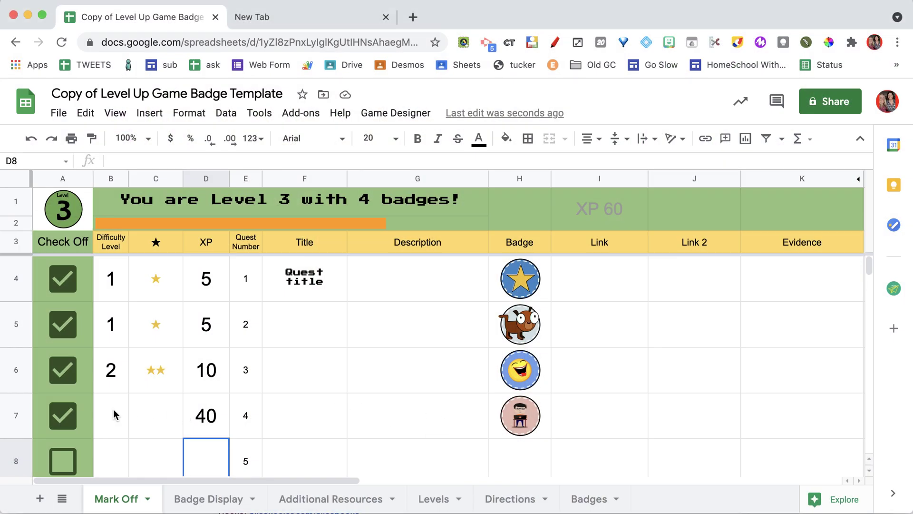
pyautogui.click(114, 411)
pyautogui.write('3')
pyautogui.press('Tab')
pyautogui.press('Tab')
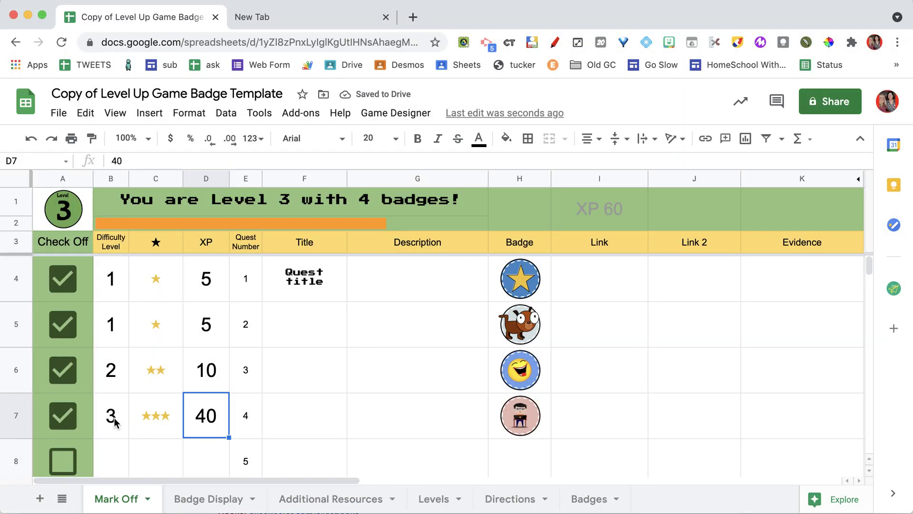
pyautogui.click(115, 421)
pyautogui.click(297, 414)
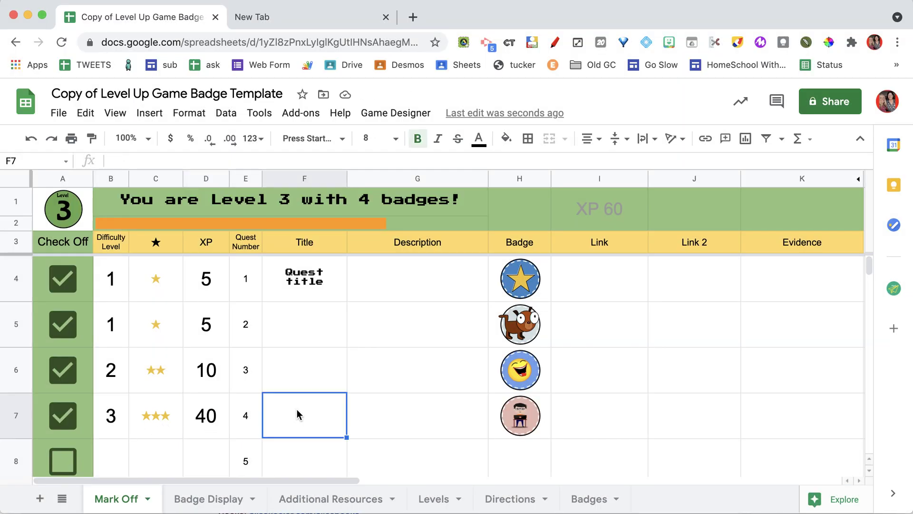
# - Title quest 1 'Aren't you pretty' with the description 'Color the world!'
pyautogui.click(393, 285)
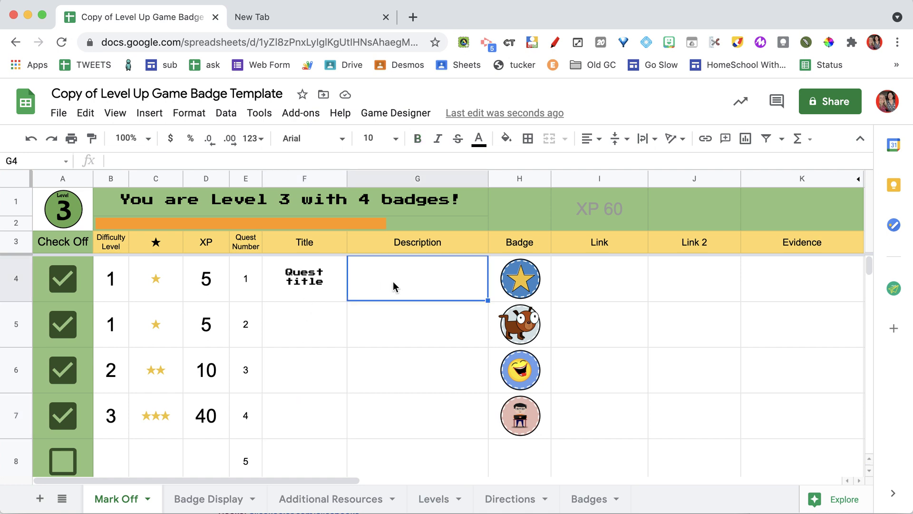
pyautogui.write('Color the')
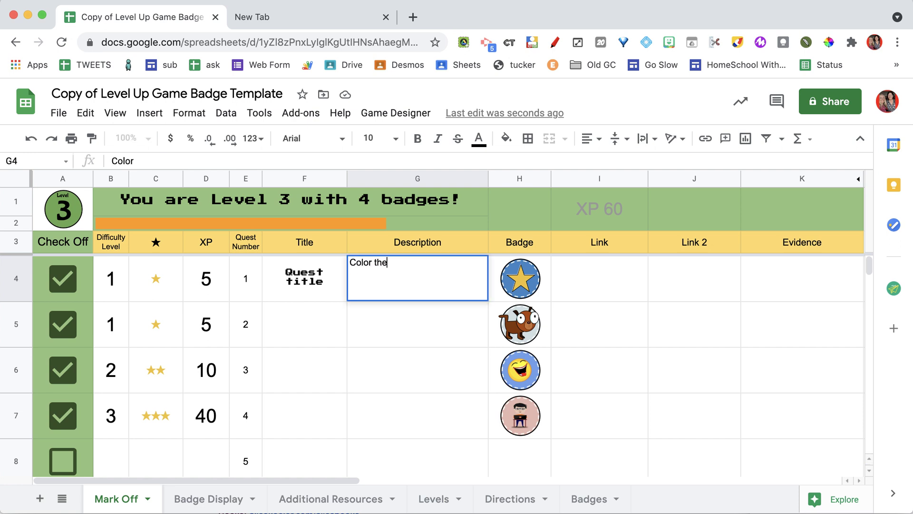
pyautogui.write(' world!')
pyautogui.click(319, 286)
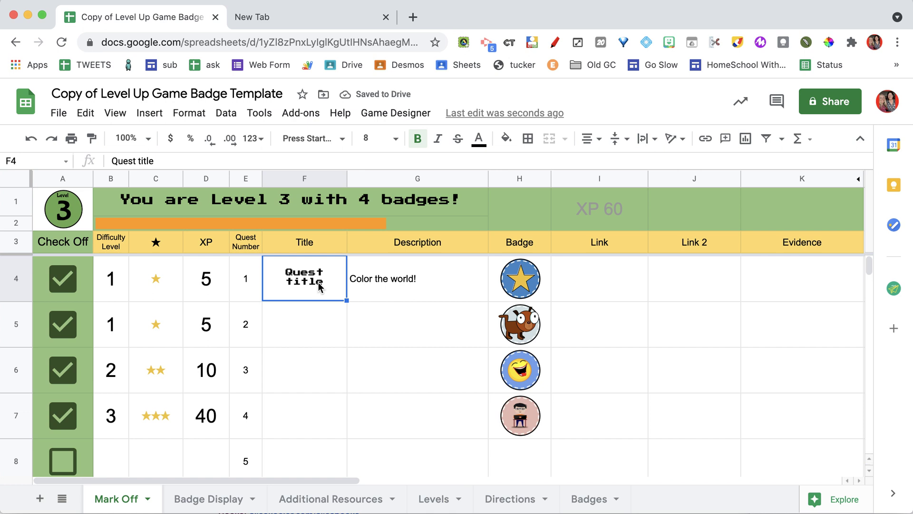
pyautogui.write("Aren't you pr")
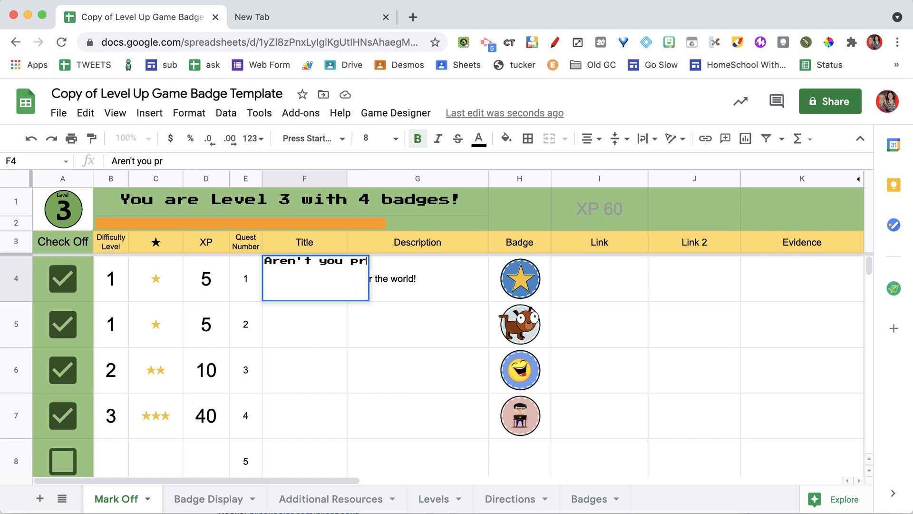
pyautogui.write('etty')
pyautogui.press('Return')
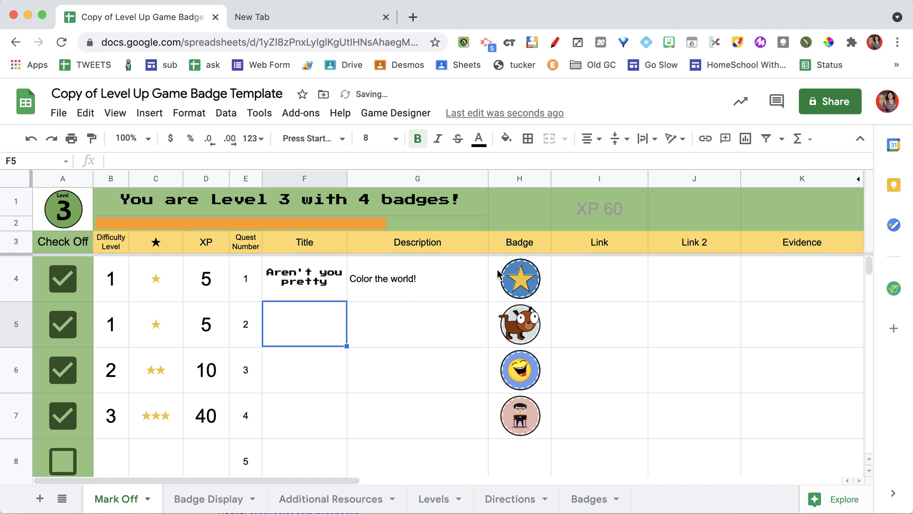
pyautogui.click(515, 276)
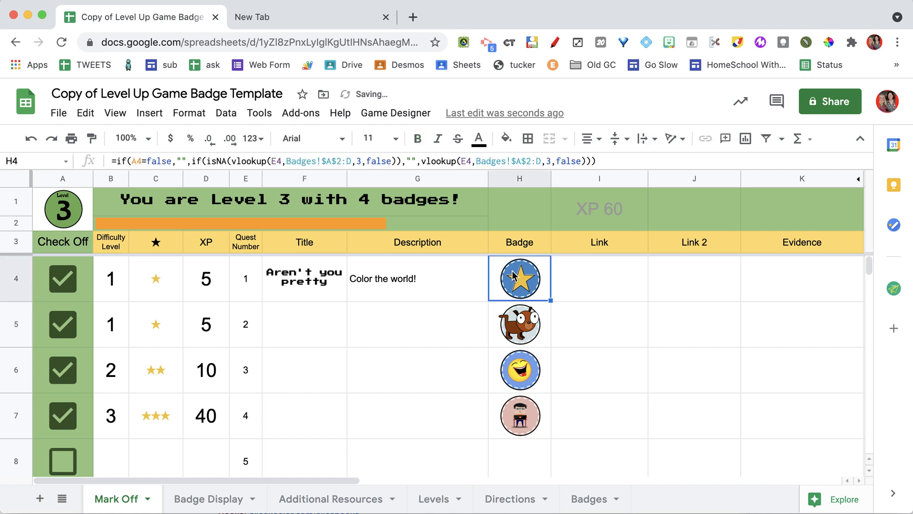
# - Replace quest 1's badge URL in B2 with the pencil badge link from the Badge Library
pyautogui.click(593, 499)
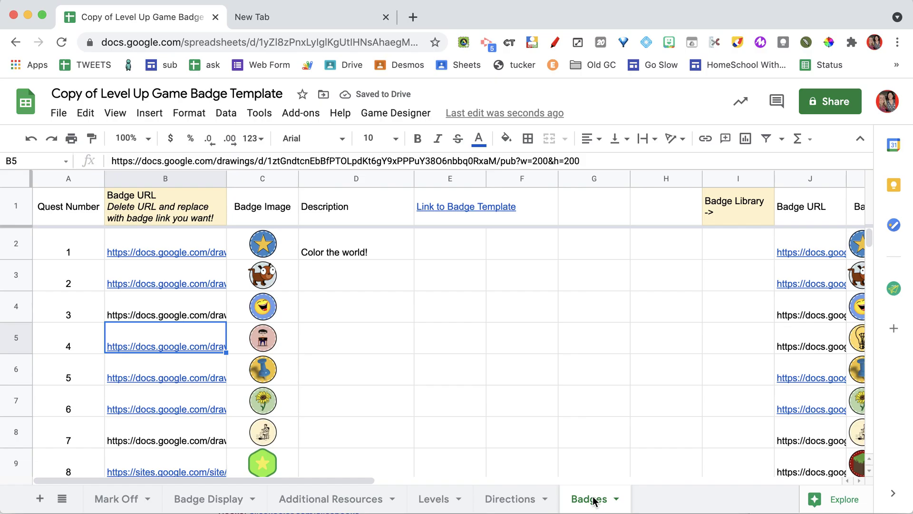
pyautogui.hscroll(5, 549, 378)
pyautogui.scroll(-15, 401, 418)
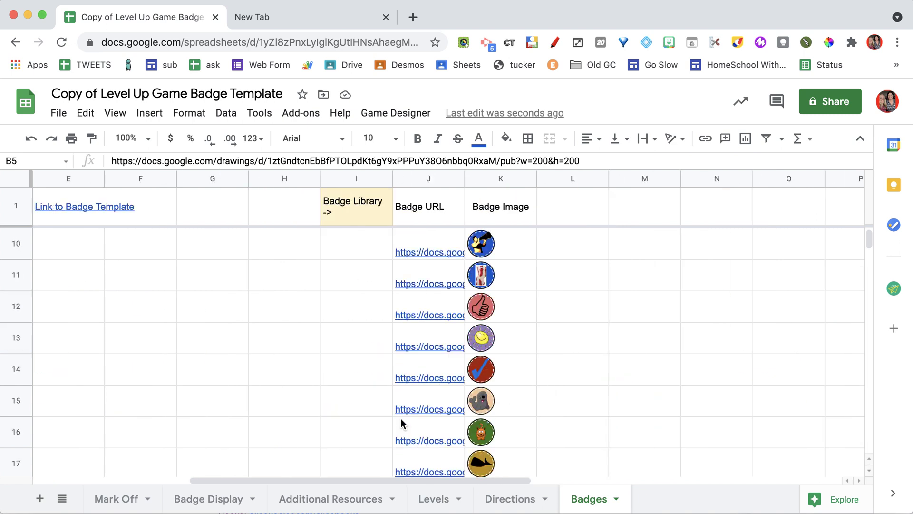
pyautogui.scroll(-3, 401, 418)
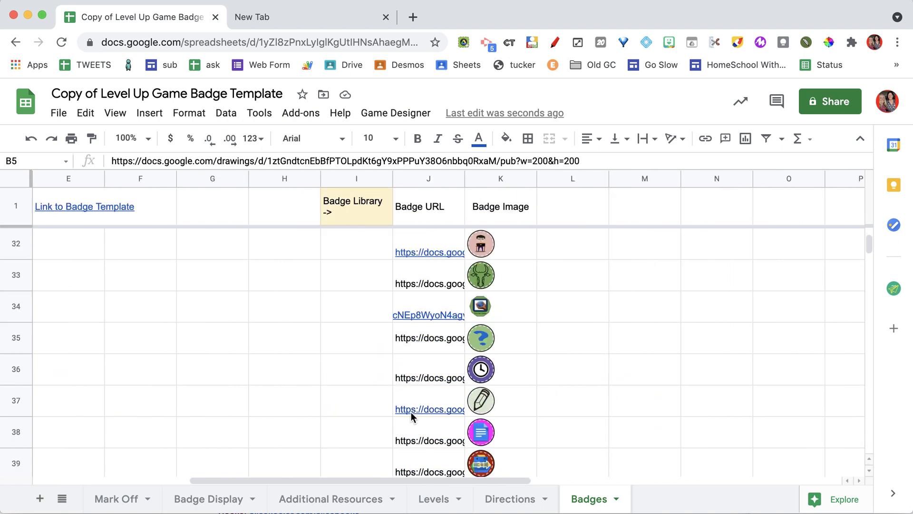
pyautogui.click(435, 399)
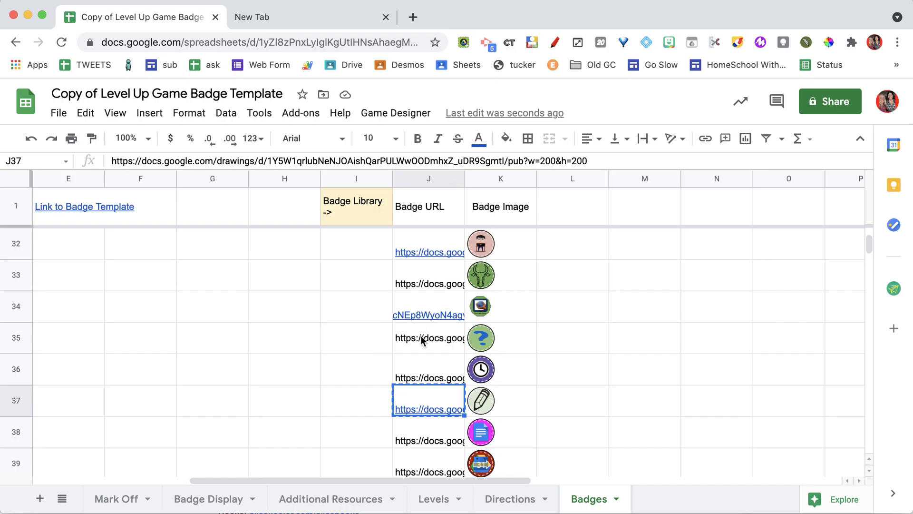
pyautogui.hscroll(-5, 421, 335)
pyautogui.scroll(15, 421, 336)
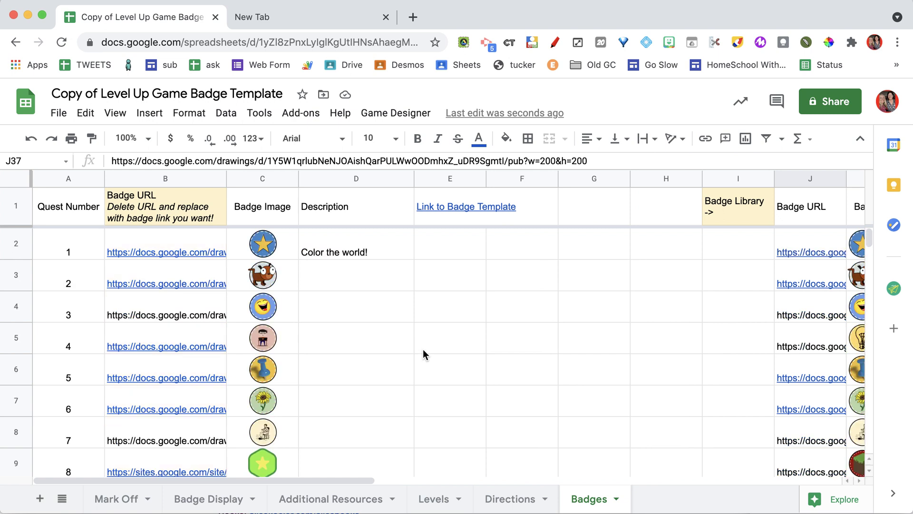
pyautogui.click(158, 243)
pyautogui.press('Delete')
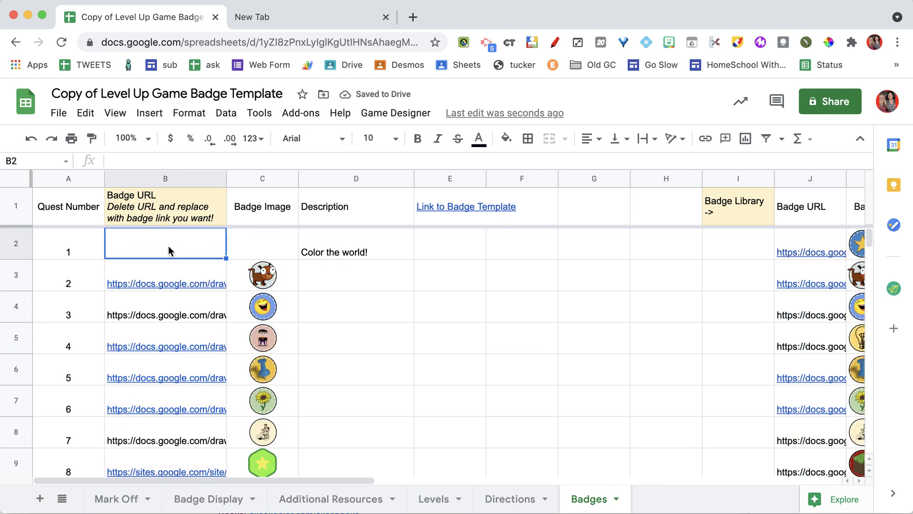
pyautogui.write('https://docs.google.com/drawings/d/1Y5W1qrlubNeNJOAishQarPULWwOODmhxZ_uDR9SgmtI/pub?w=200&h=200')
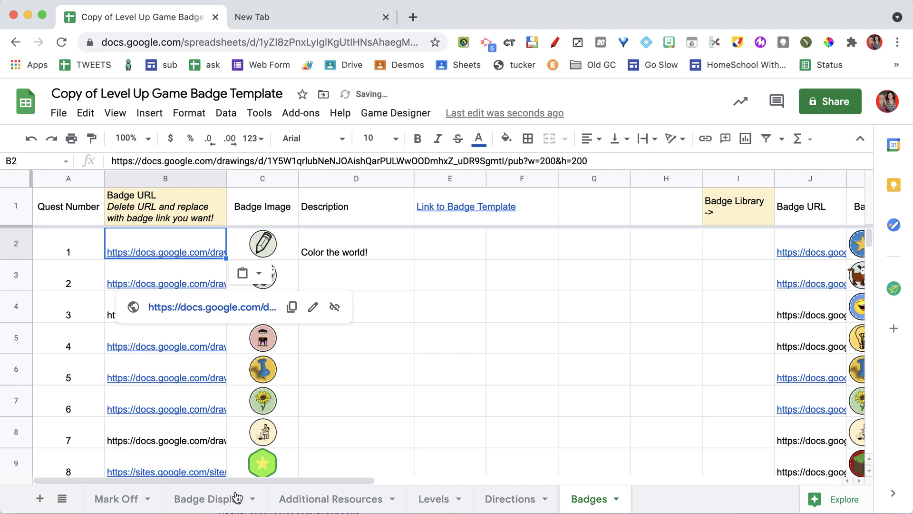
pyautogui.click(136, 499)
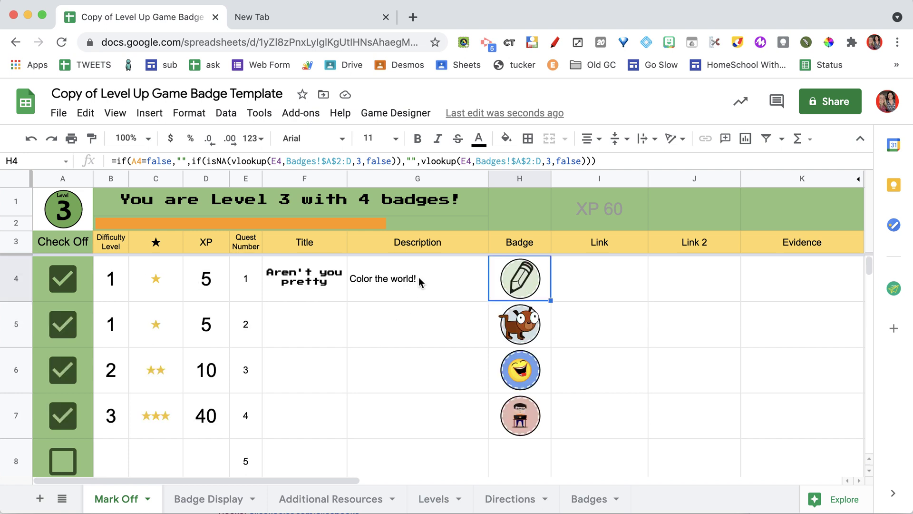
pyautogui.click(414, 175)
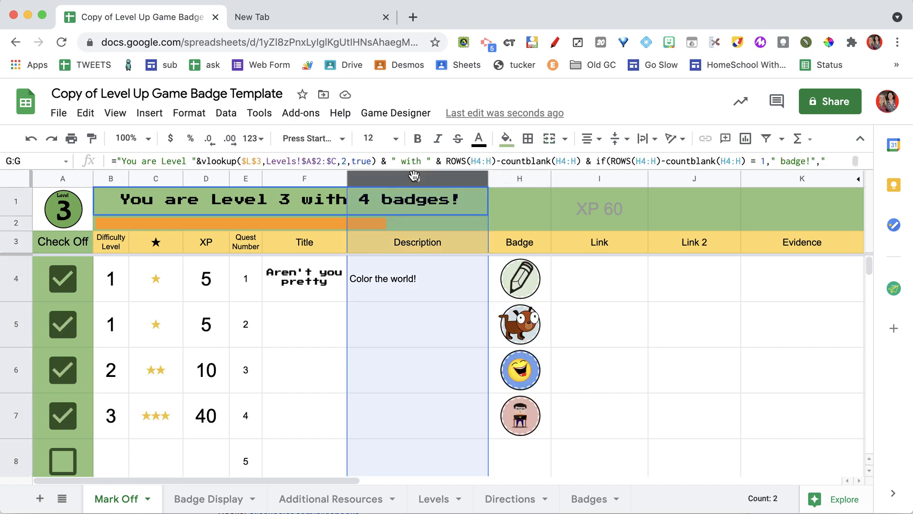
pyautogui.click(305, 179)
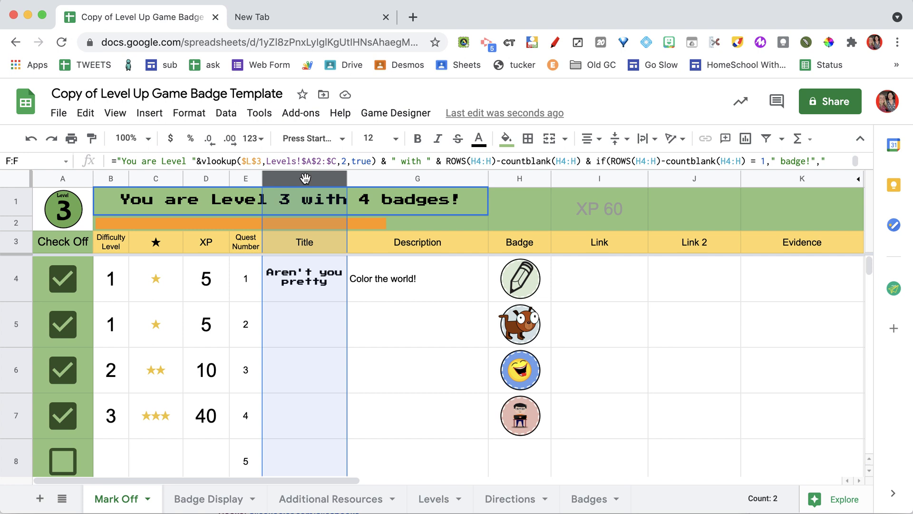
pyautogui.click(204, 179)
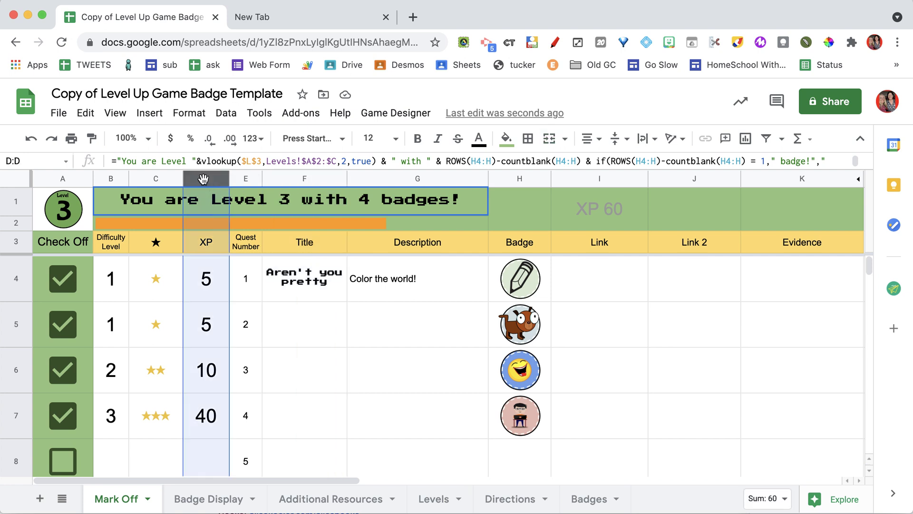
pyautogui.click(97, 177)
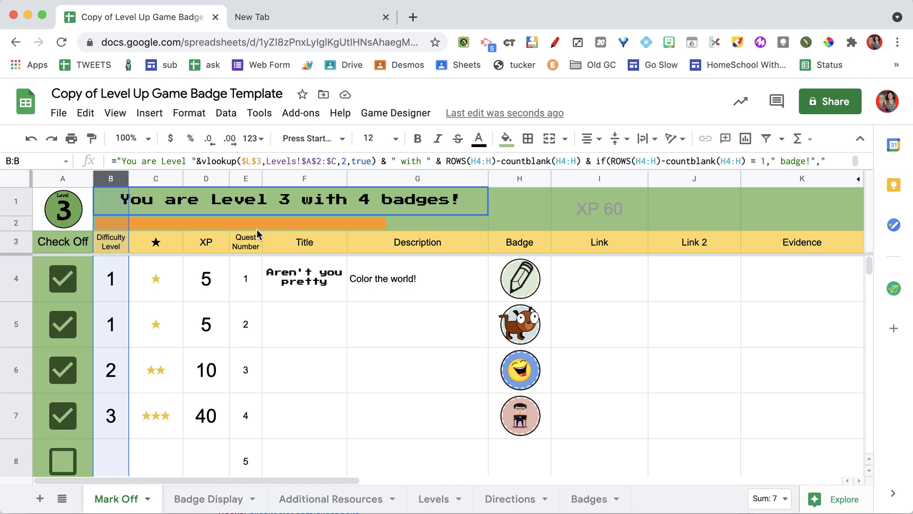
pyautogui.click(344, 221)
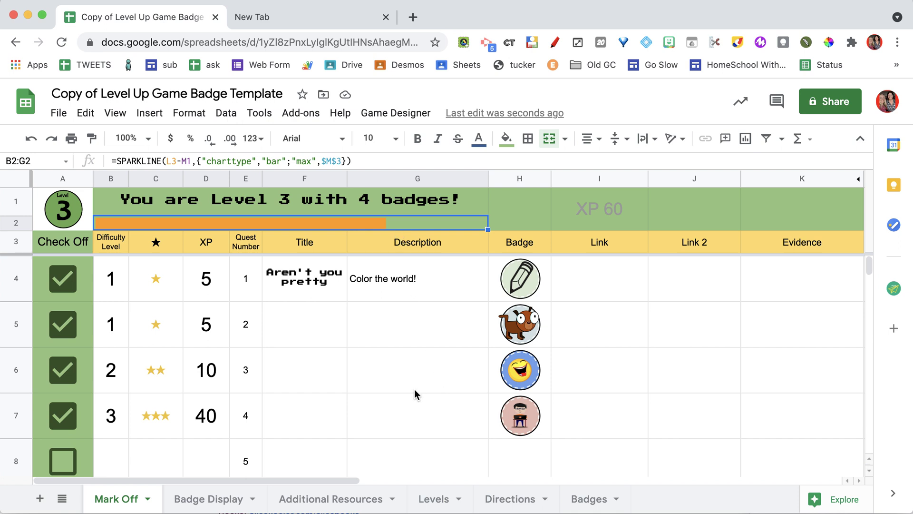
pyautogui.click(393, 390)
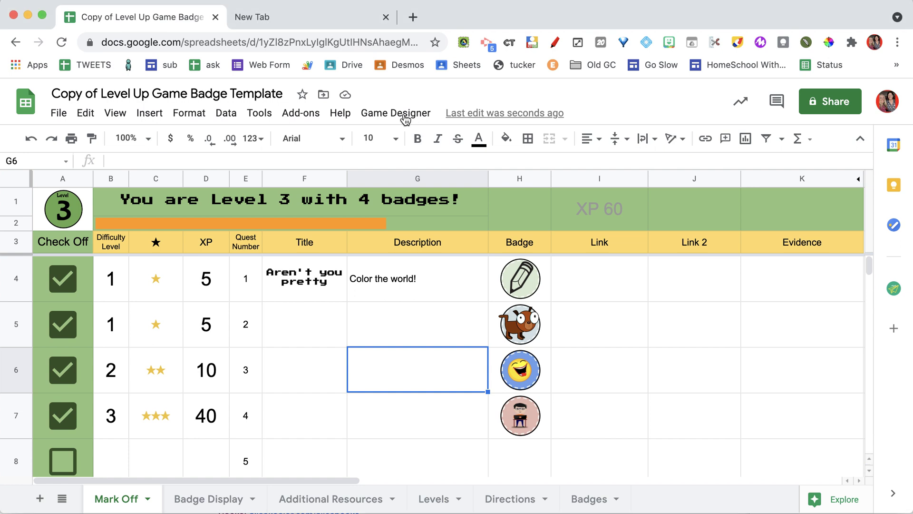
# - Run Game Designer > Color Changer and authorize the Badge Game script for the Google account
pyautogui.click(404, 114)
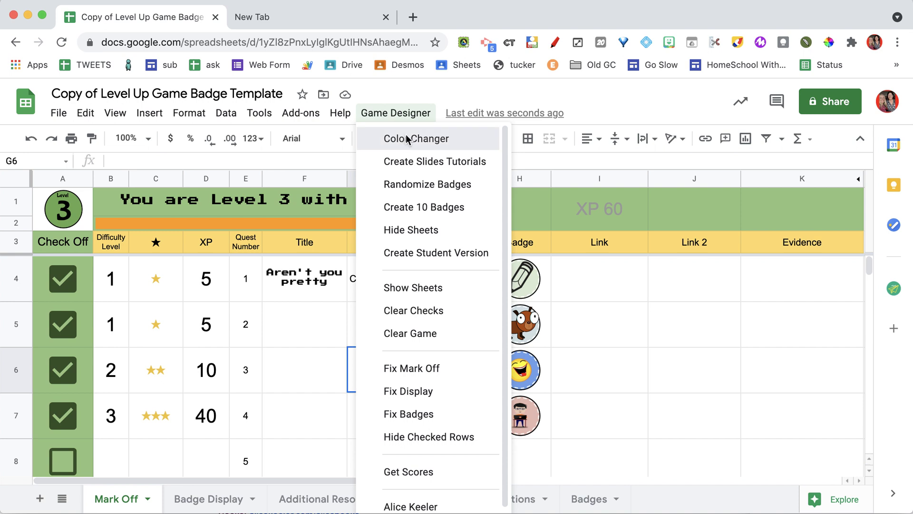
pyautogui.click(408, 140)
pyautogui.click(476, 334)
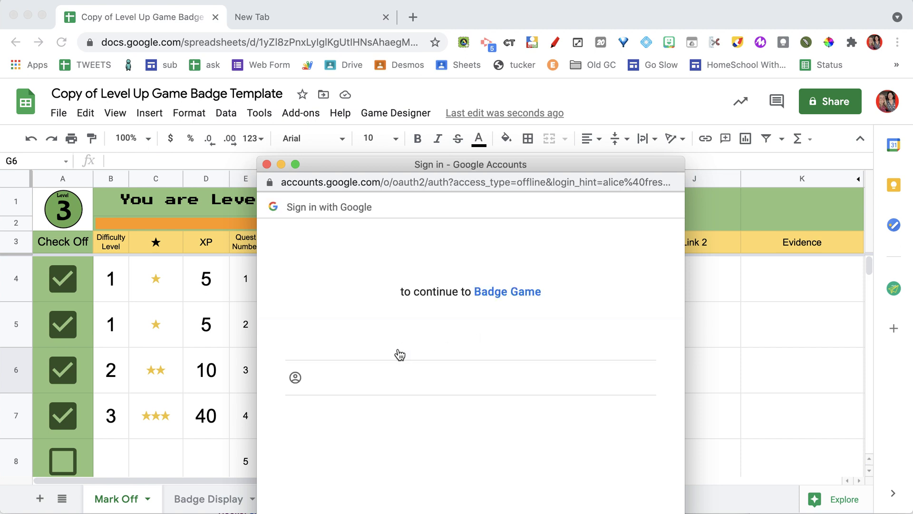
pyautogui.click(392, 351)
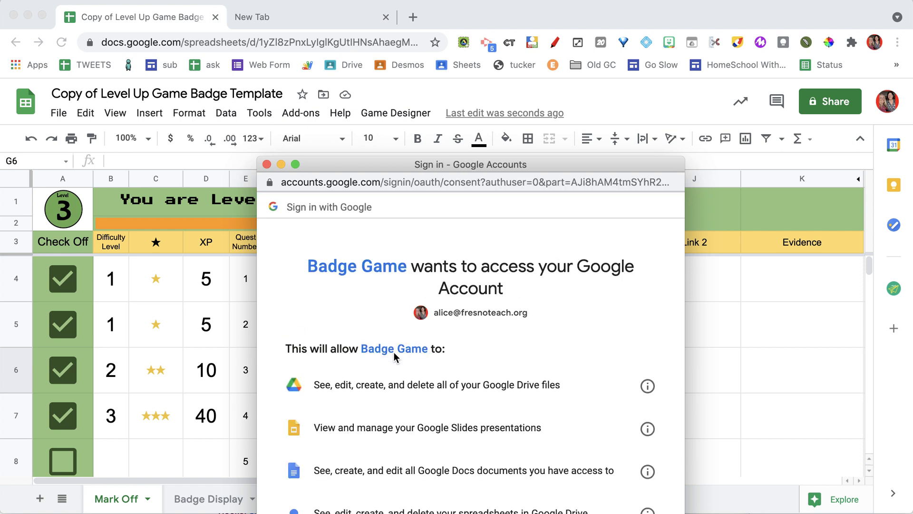
pyautogui.scroll(-10, 466, 467)
pyautogui.click(646, 457)
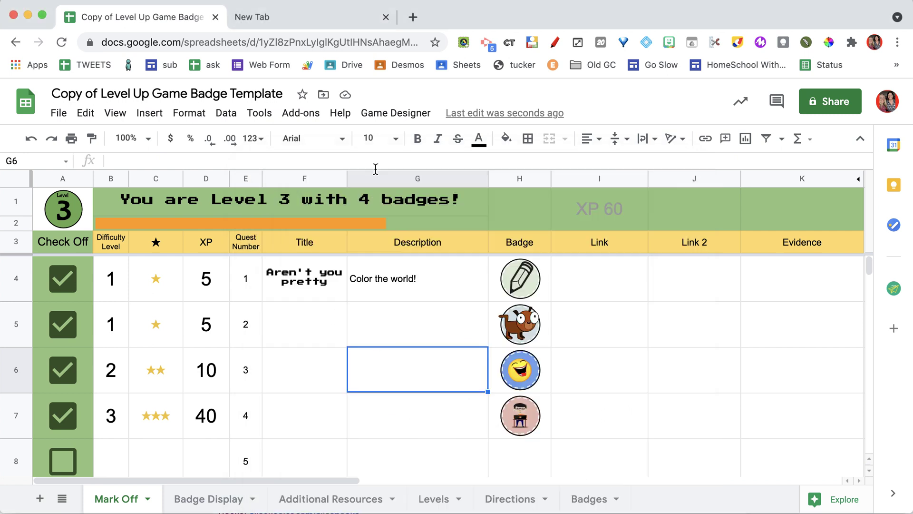
# - Rerun Color Changer until Mark Off shows a lime-green banner with an olive header row
pyautogui.click(391, 115)
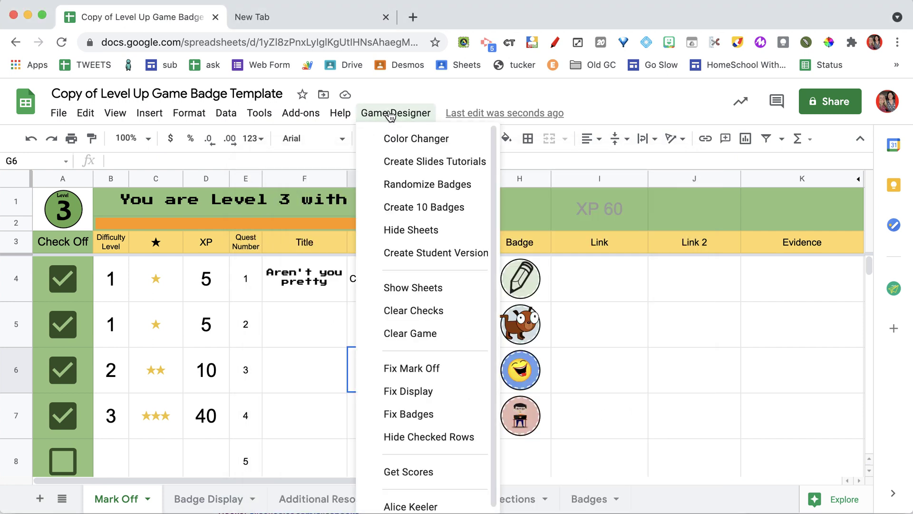
pyautogui.click(408, 143)
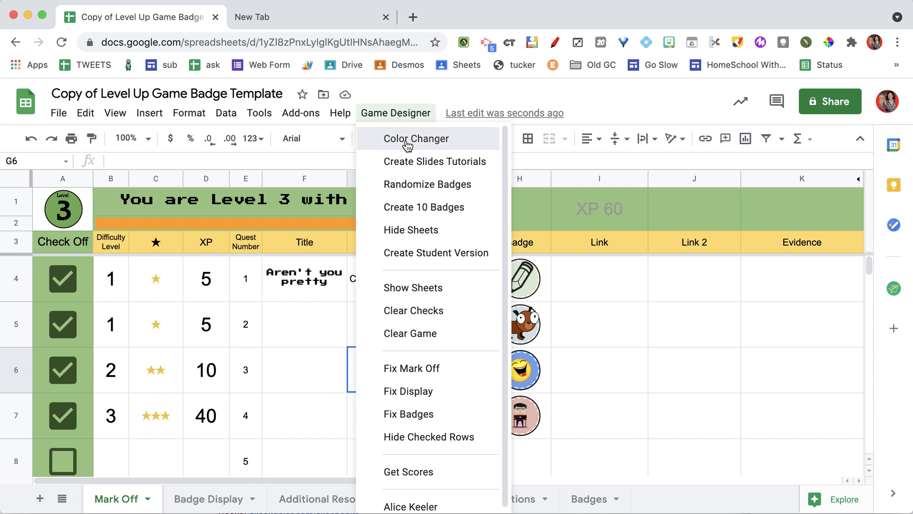
pyautogui.click(407, 143)
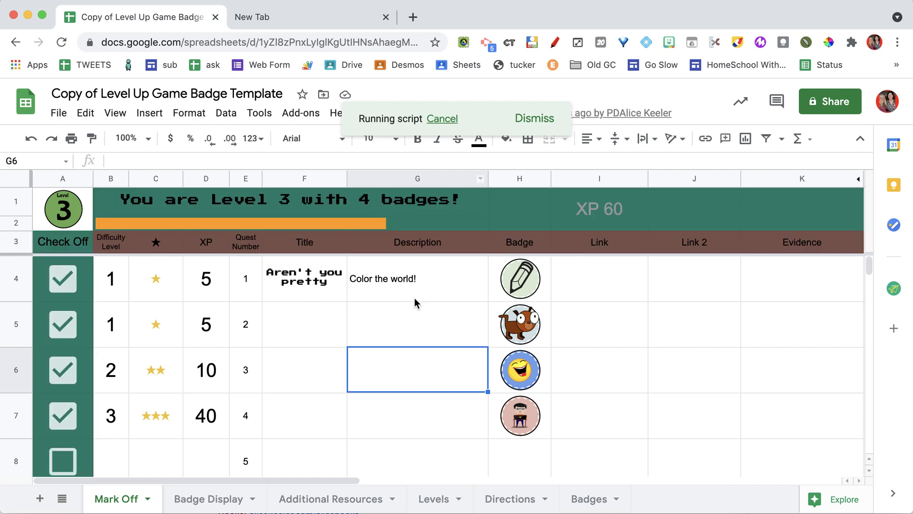
pyautogui.click(384, 112)
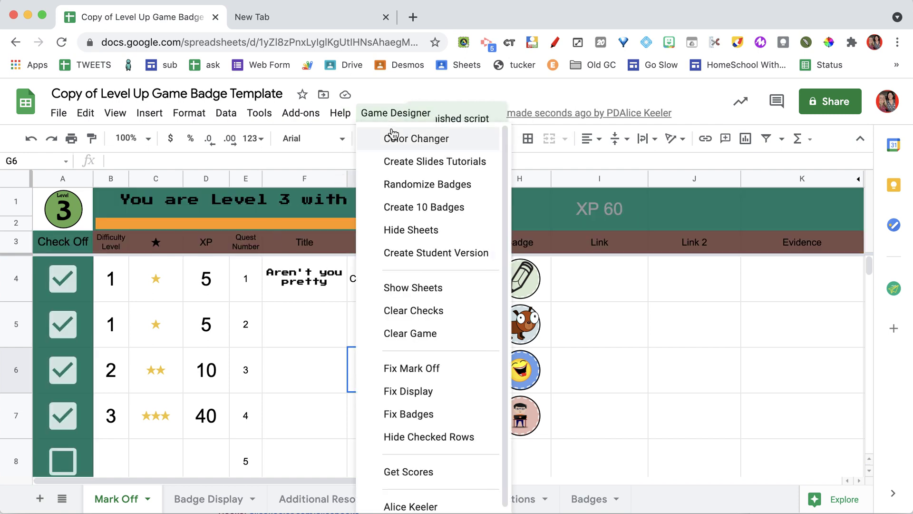
pyautogui.click(392, 133)
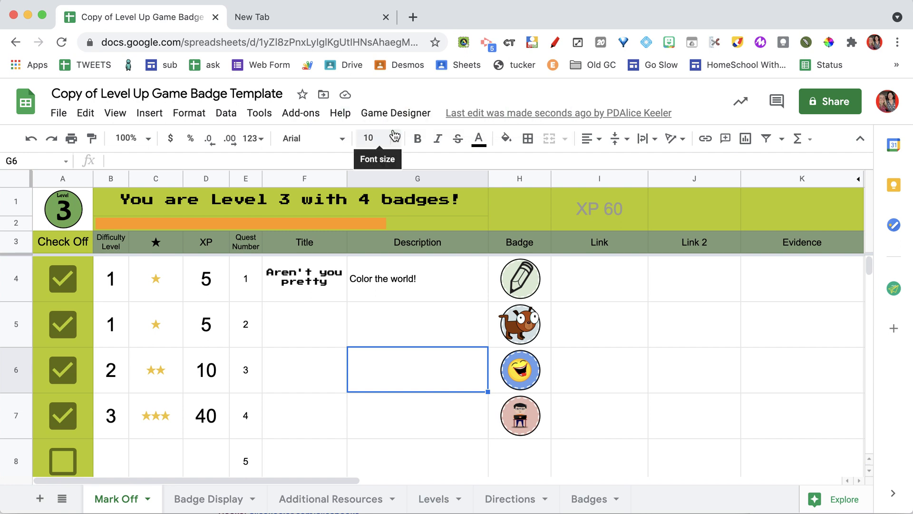
pyautogui.click(186, 93)
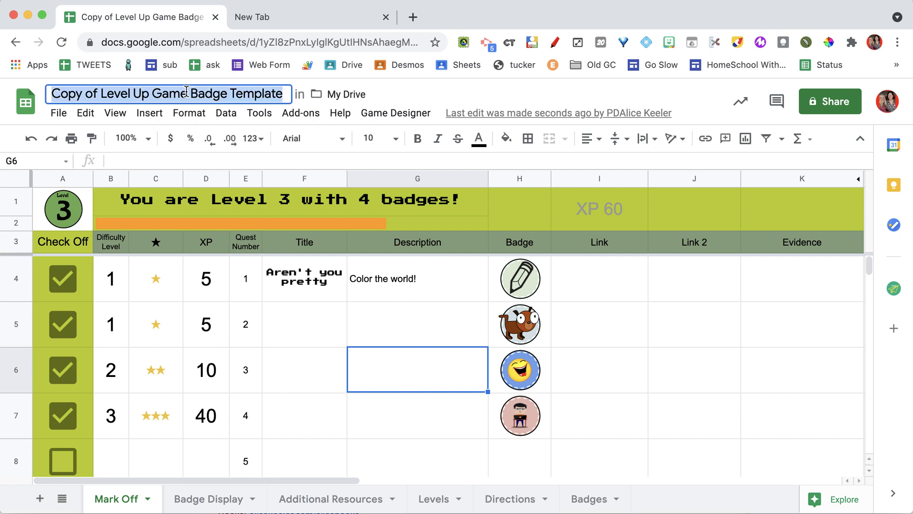
# - Rename the spreadsheet 'World Geography Unit 1 Game' and select the quest 1–4 descriptions
pyautogui.write('World G')
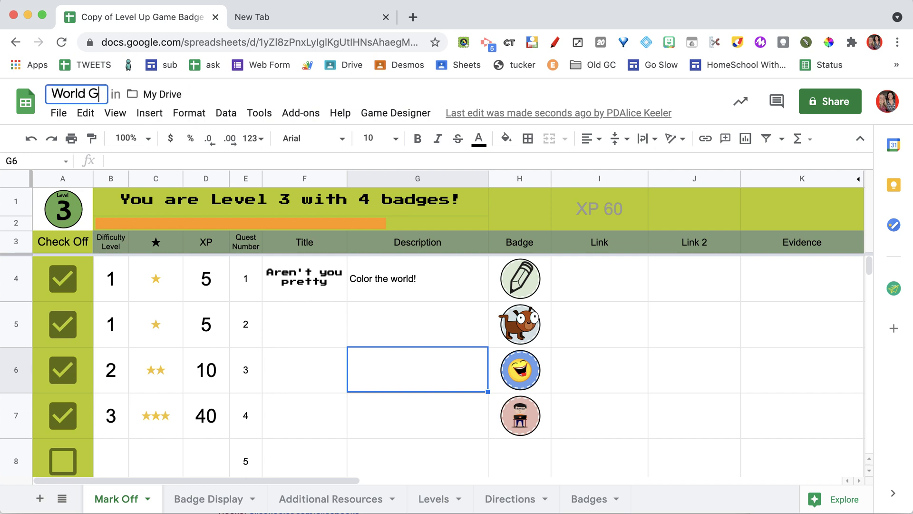
pyautogui.write('eography Unit 1')
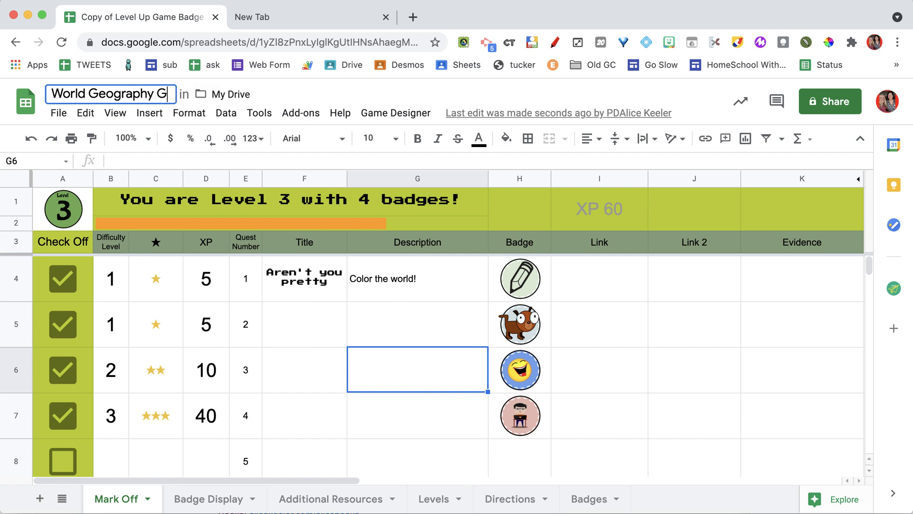
pyautogui.write(' Game')
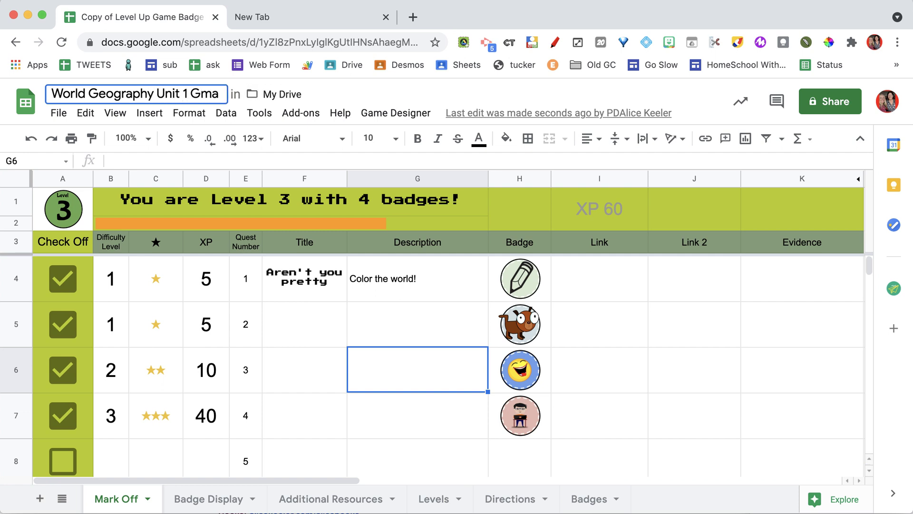
pyautogui.press('Return')
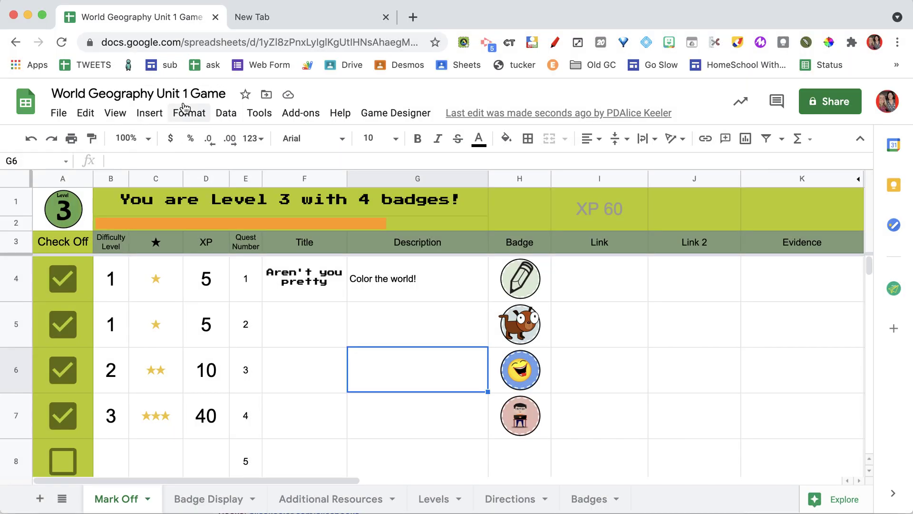
pyautogui.press('Up')
pyautogui.press('Up')
pyautogui.moveTo(393, 325); pyautogui.dragTo(397, 422)
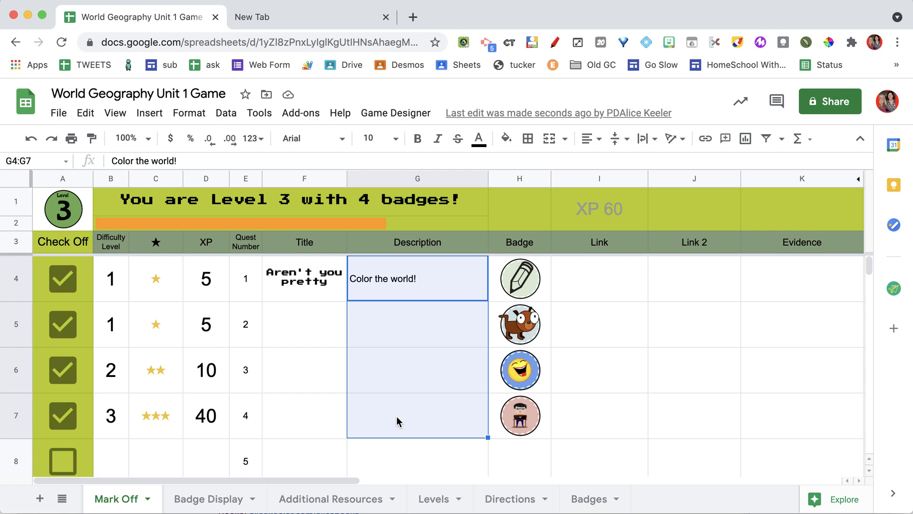
# - Run Game Designer > Create Slides Tutorials to fill the Link column with Click Here links
pyautogui.click(404, 117)
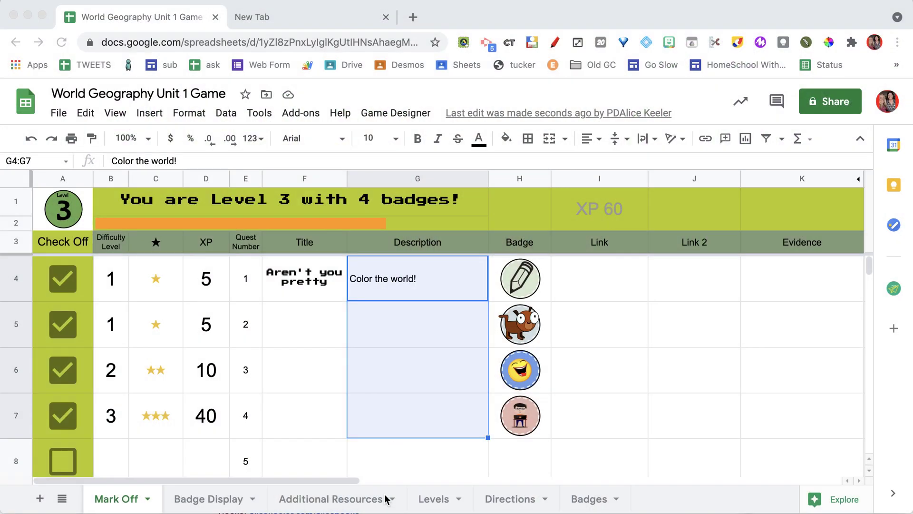
pyautogui.click(396, 114)
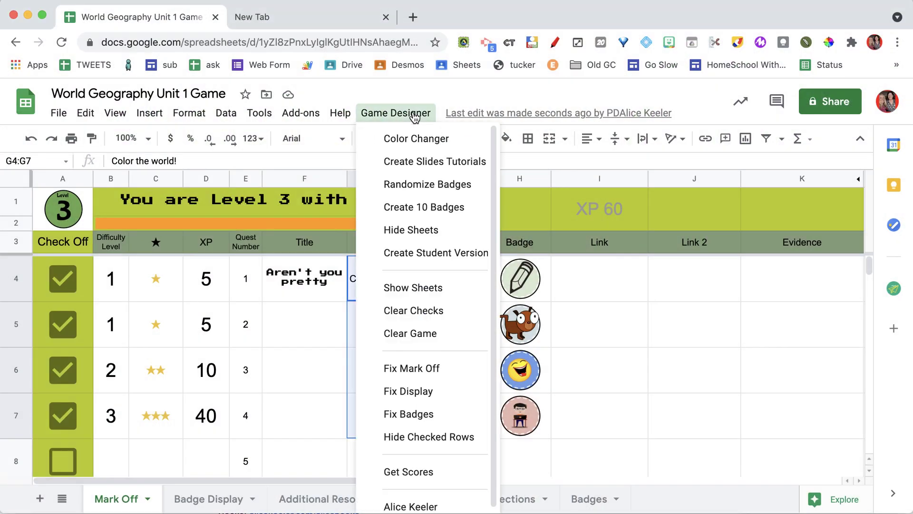
pyautogui.click(410, 164)
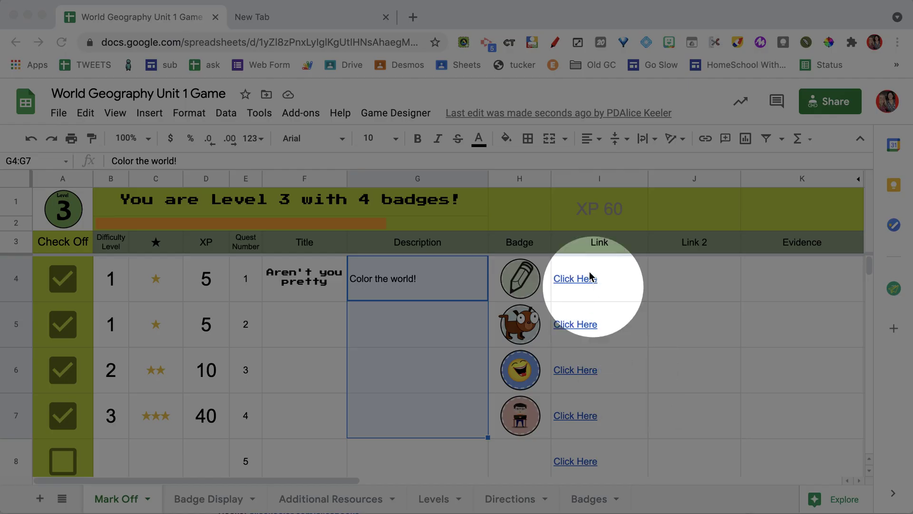
# - Open quest 3's tutorial slide link from I6 in a new tab
pyautogui.moveTo(591, 289)
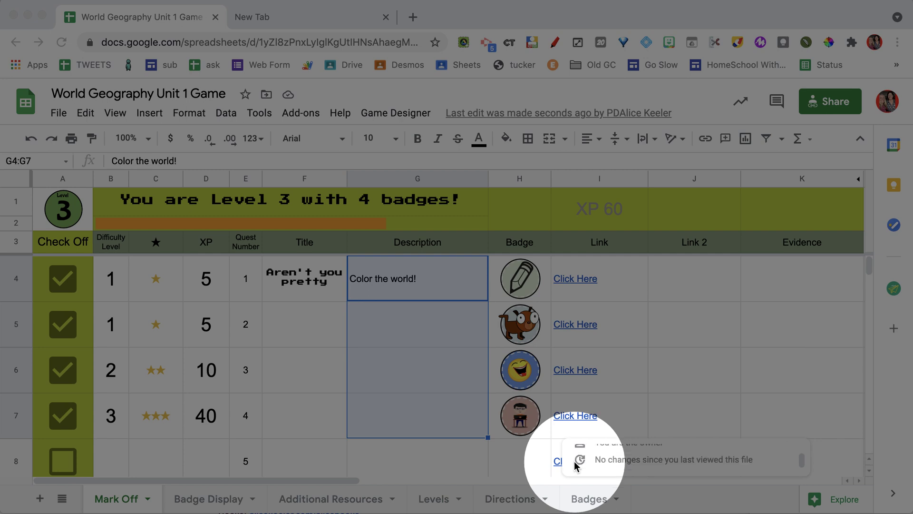
pyautogui.scroll(-1, 574, 386)
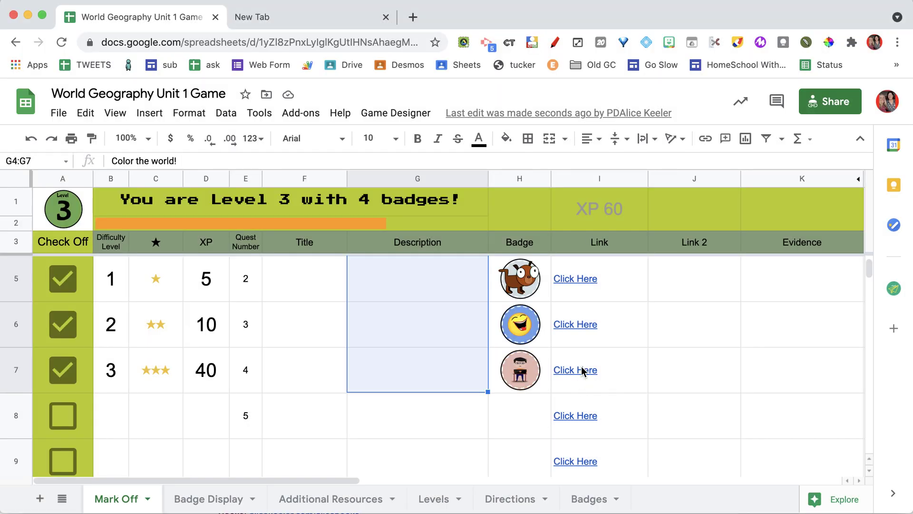
pyautogui.click(583, 370)
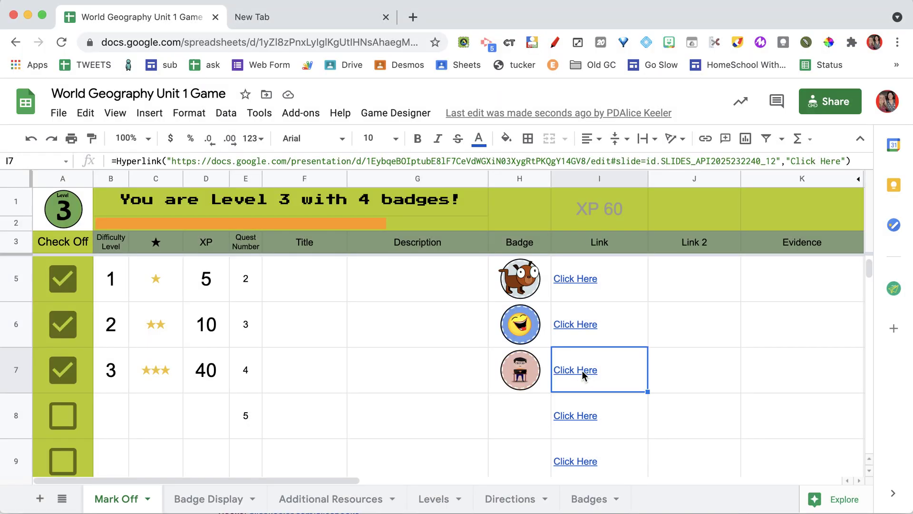
pyautogui.click(574, 321)
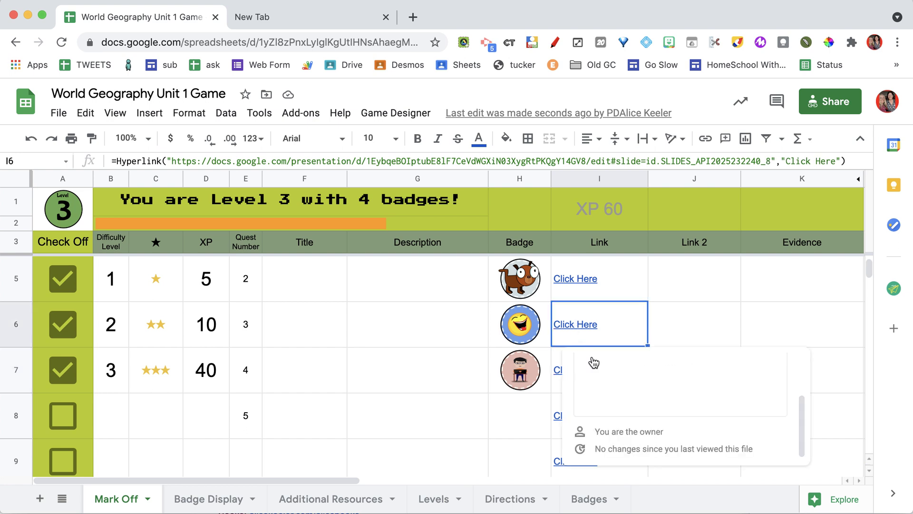
pyautogui.click(601, 400)
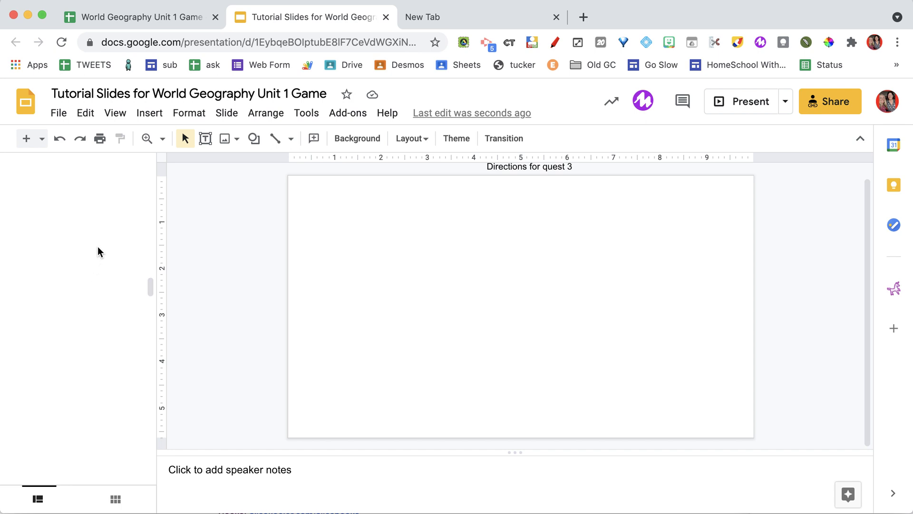
# - Scroll the tutorial deck to its last slide, 62, then return to the World Geography spreadsheet
pyautogui.scroll(-20, 95, 417)
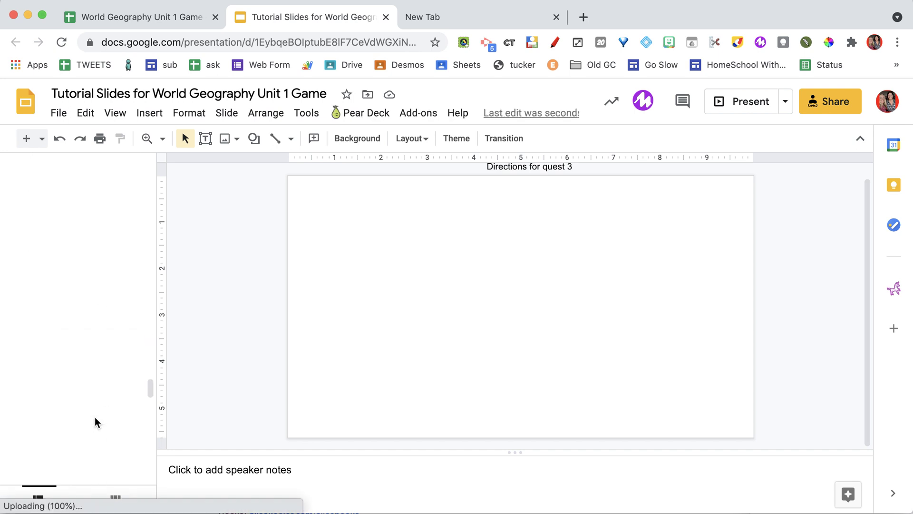
pyautogui.scroll(-3, 96, 416)
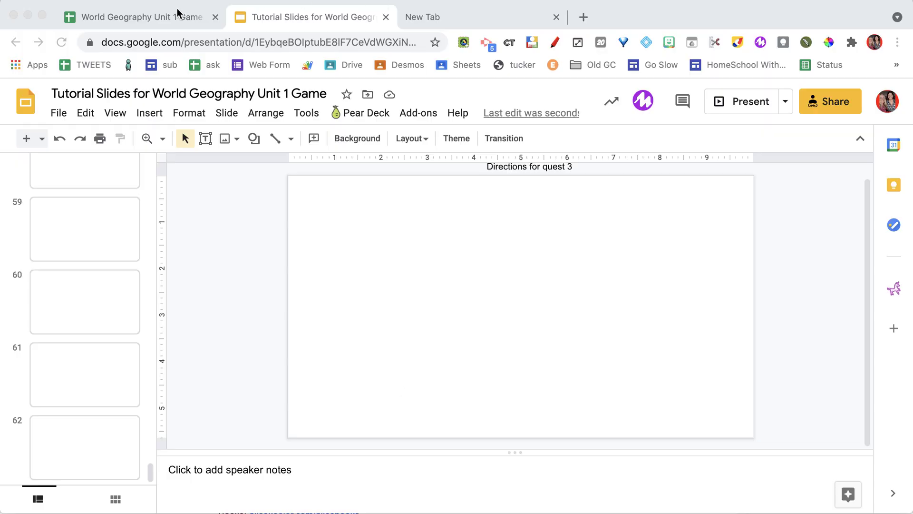
pyautogui.click(157, 17)
pyautogui.scroll(-5, 447, 392)
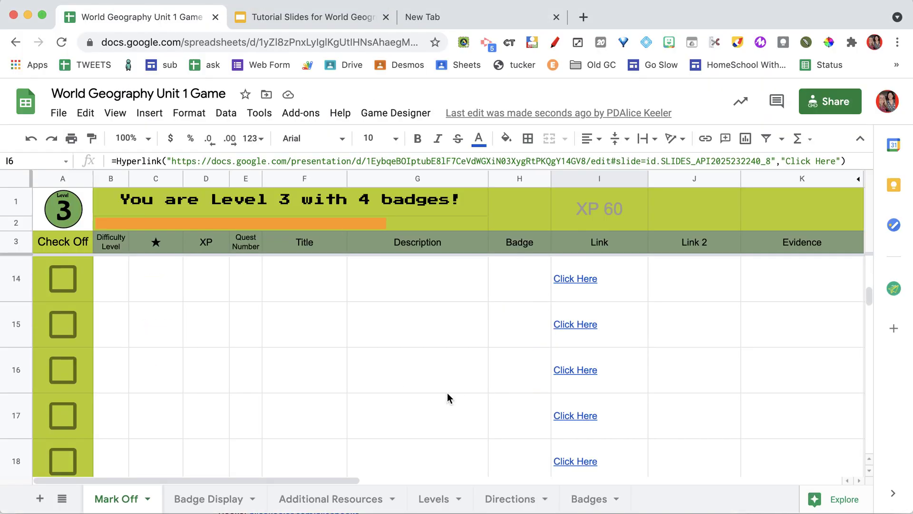
# - Open quest 5's tutorial link from I8 and view slide 1 of the new deck
pyautogui.scroll(5, 447, 392)
pyautogui.scroll(-1, 447, 392)
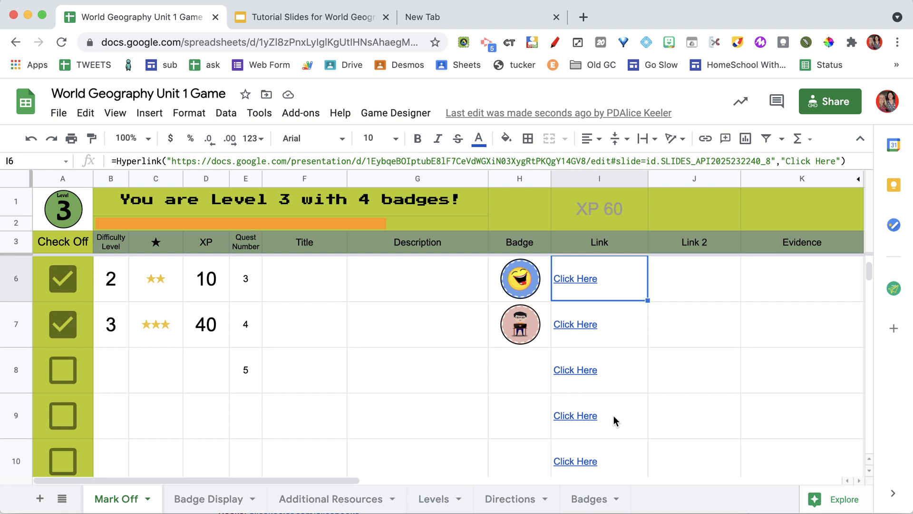
pyautogui.click(579, 370)
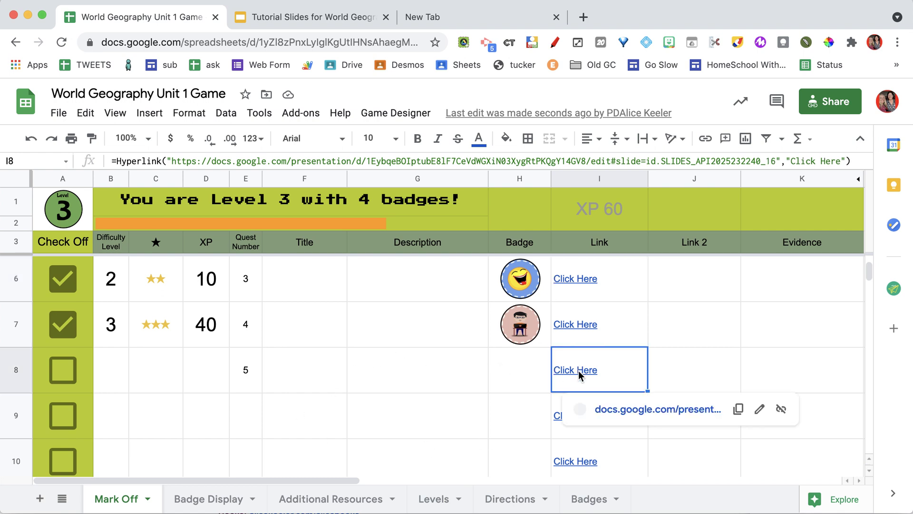
pyautogui.click(629, 409)
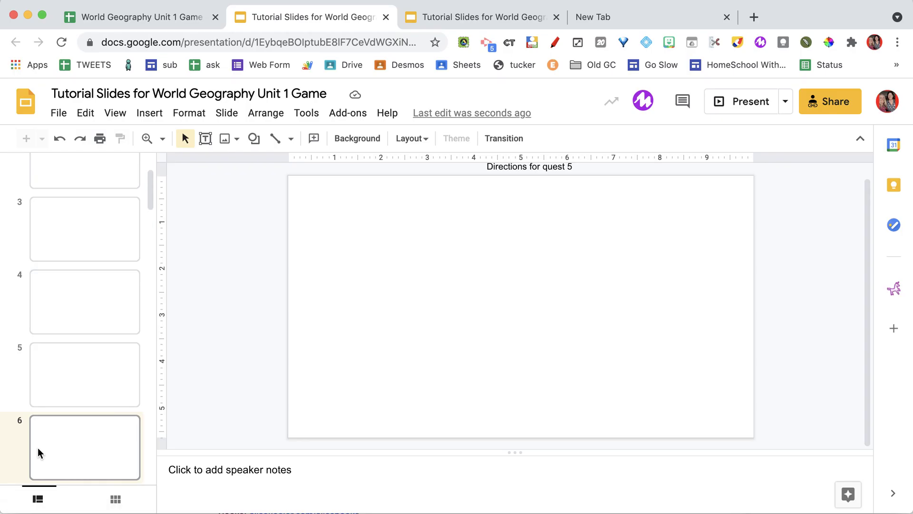
pyautogui.scroll(3, 38, 447)
pyautogui.click(61, 192)
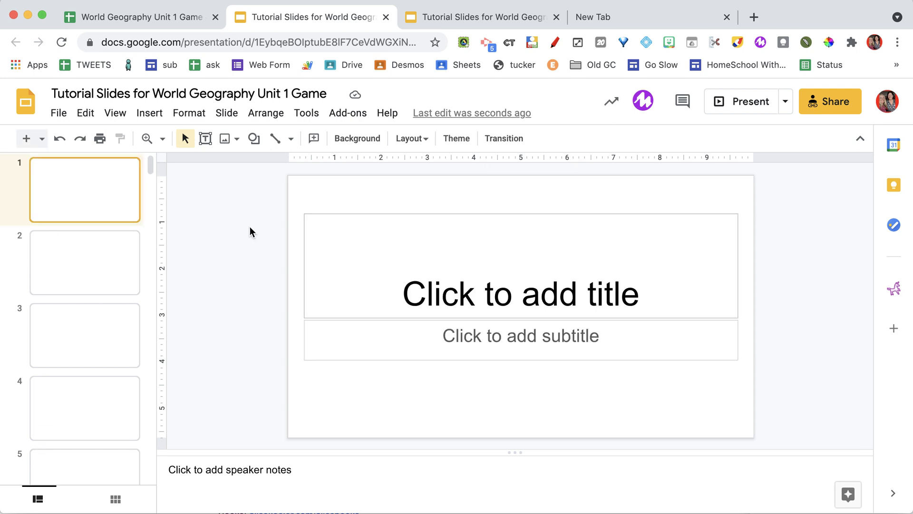
# - Return to the spreadsheet and select quest 3's number in E6
pyautogui.click(135, 17)
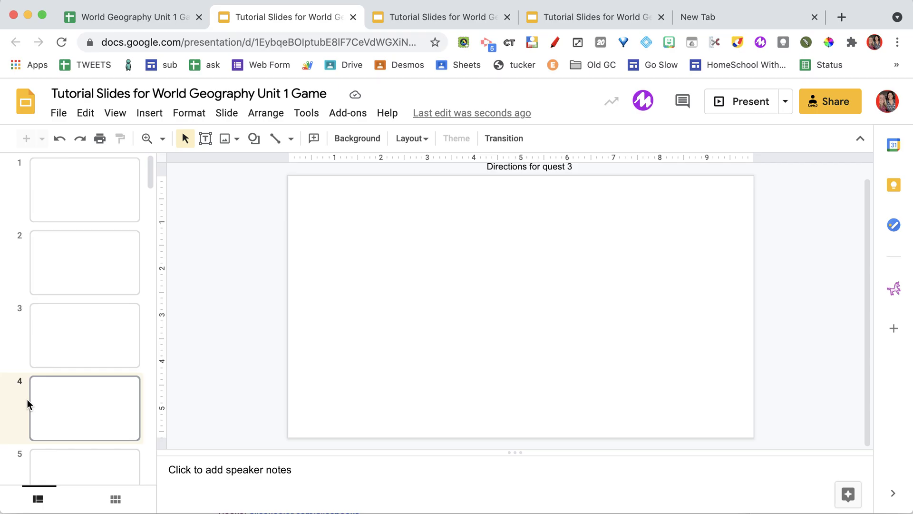
pyautogui.click(157, 7)
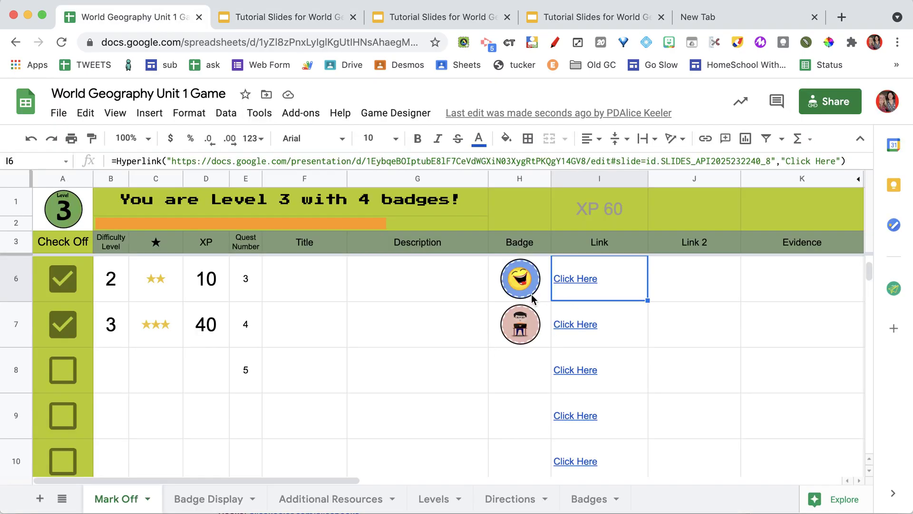
pyautogui.scroll(2, 290, 312)
pyautogui.click(253, 383)
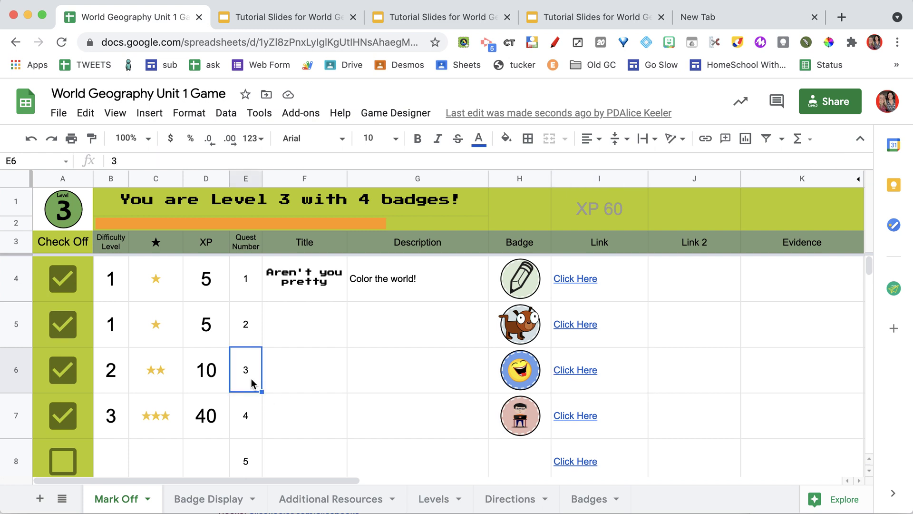
# - Enter title 'Something' in F9, quest numbers 6 and 7 in E9:E10, and difficulty 3 in B11
pyautogui.scroll(-2, 252, 383)
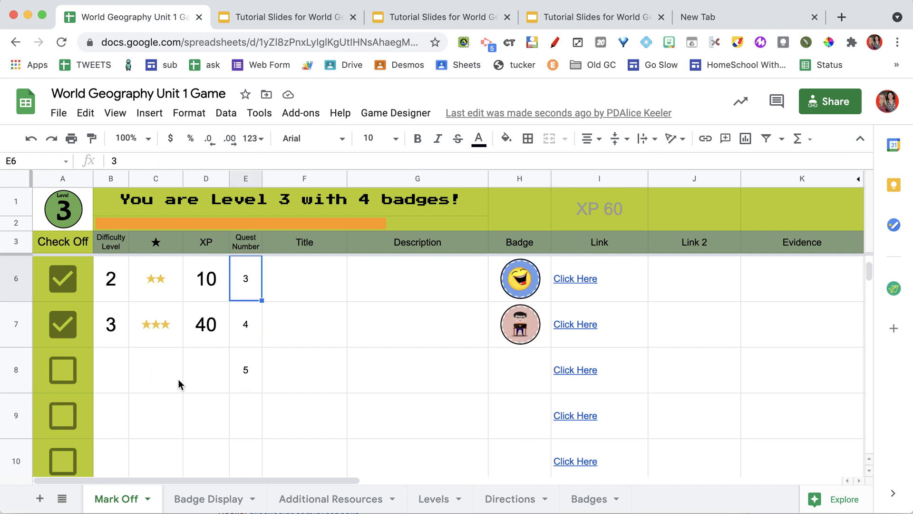
pyautogui.click(295, 421)
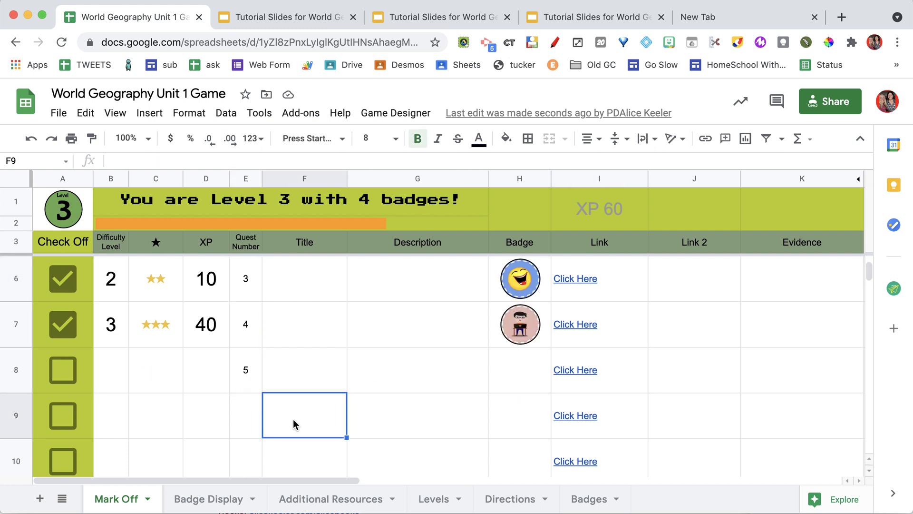
pyautogui.write('Something')
pyautogui.press('Return')
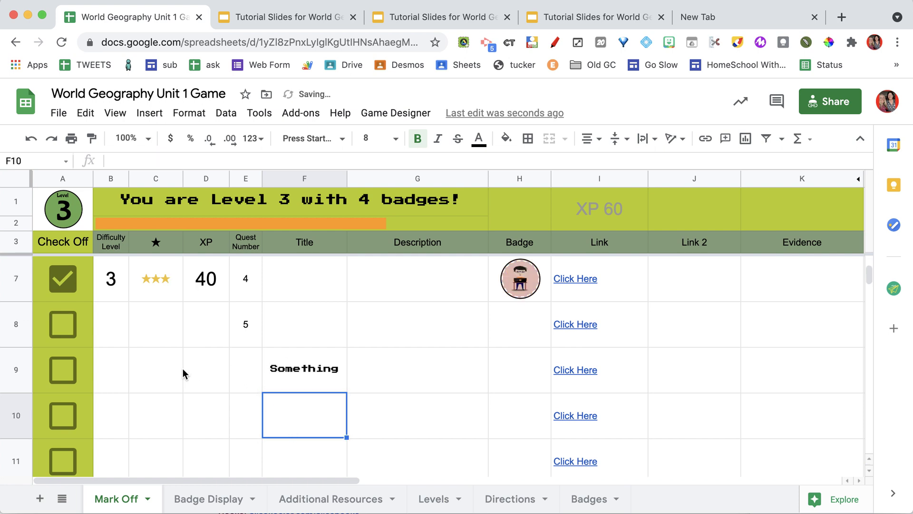
pyautogui.click(244, 372)
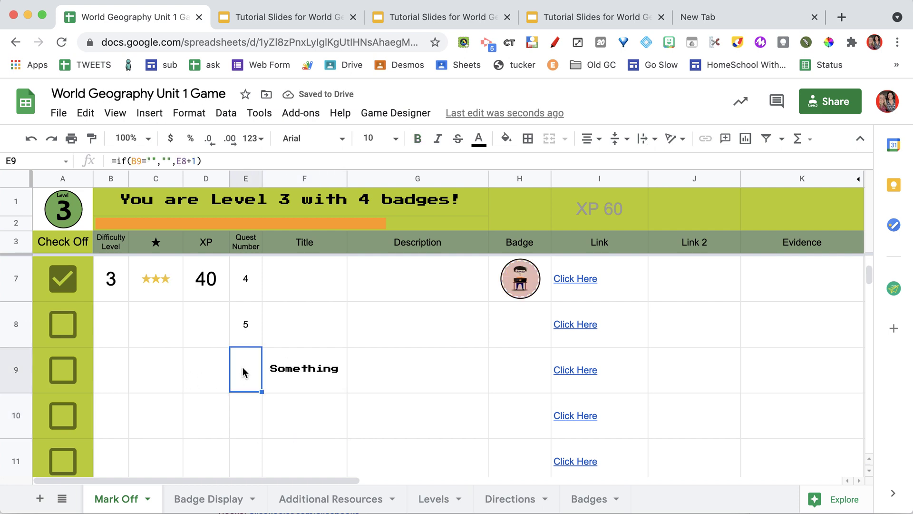
pyautogui.write('6')
pyautogui.click(246, 419)
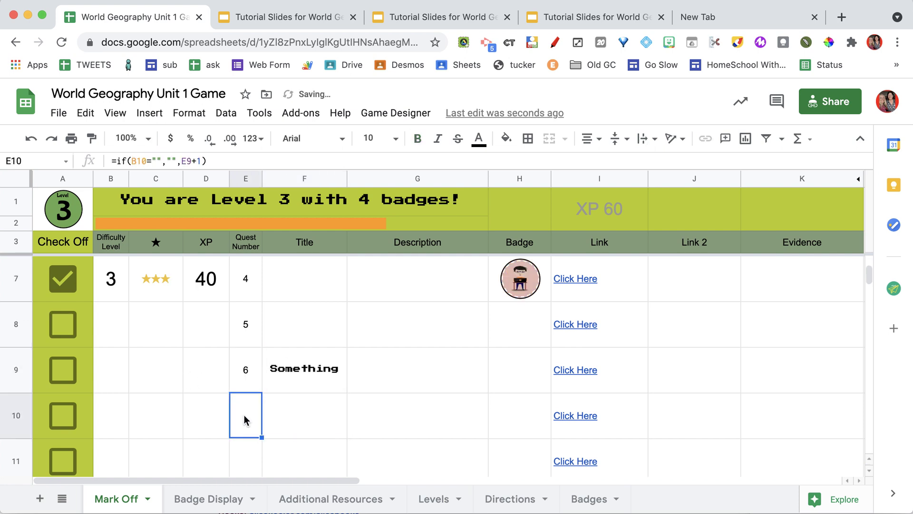
pyautogui.write('7')
pyautogui.press('Return')
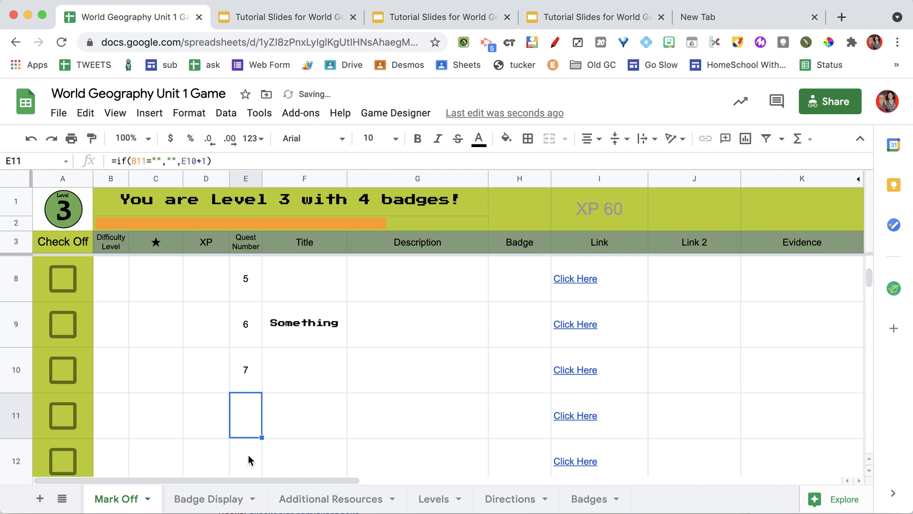
pyautogui.click(122, 418)
pyautogui.write('3')
pyautogui.press('Tab')
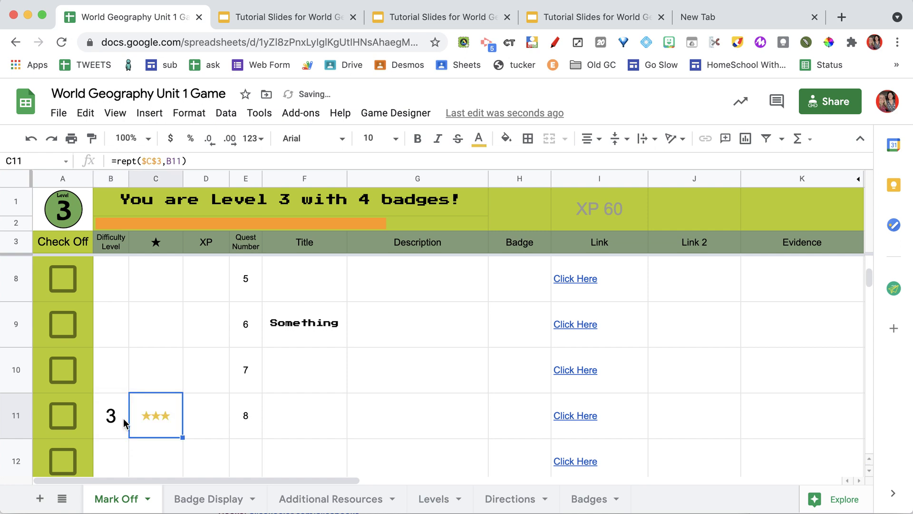
# - Check E11's quest number formula and preview quest 4's tutorial link in I7
pyautogui.click(239, 425)
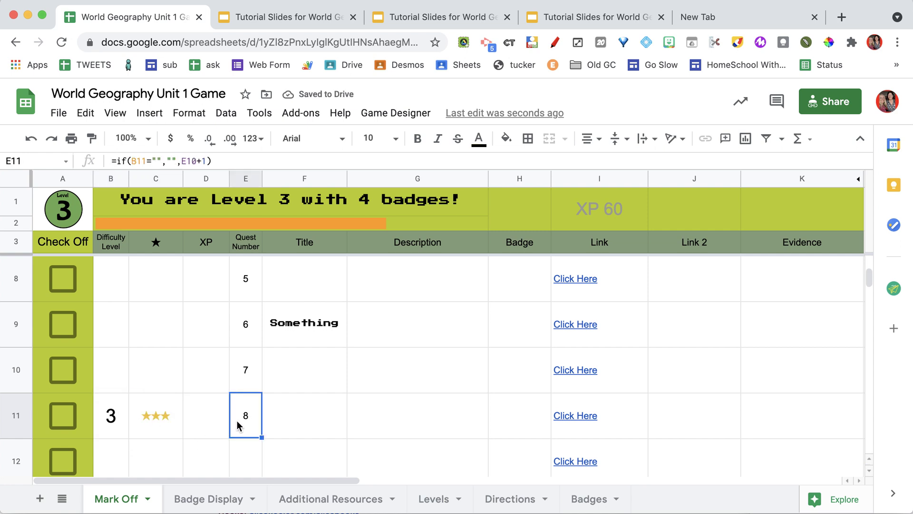
pyautogui.scroll(1, 239, 426)
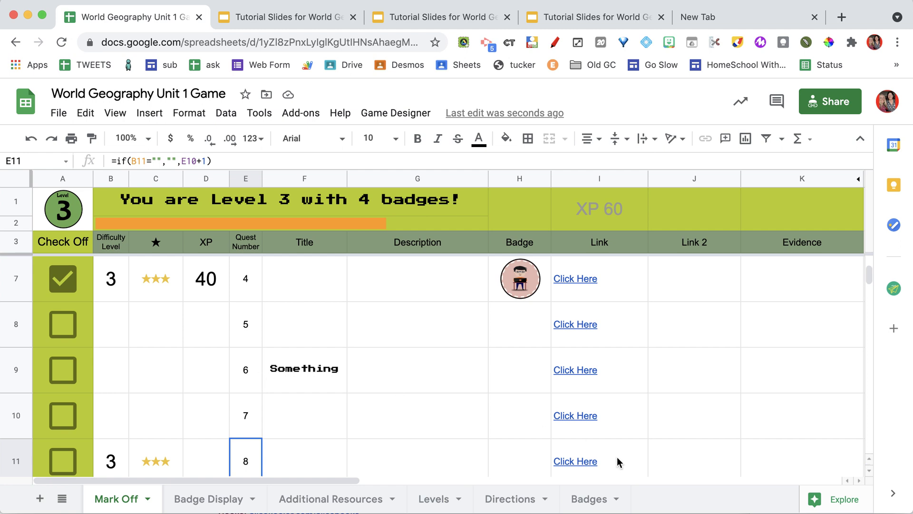
pyautogui.click(578, 279)
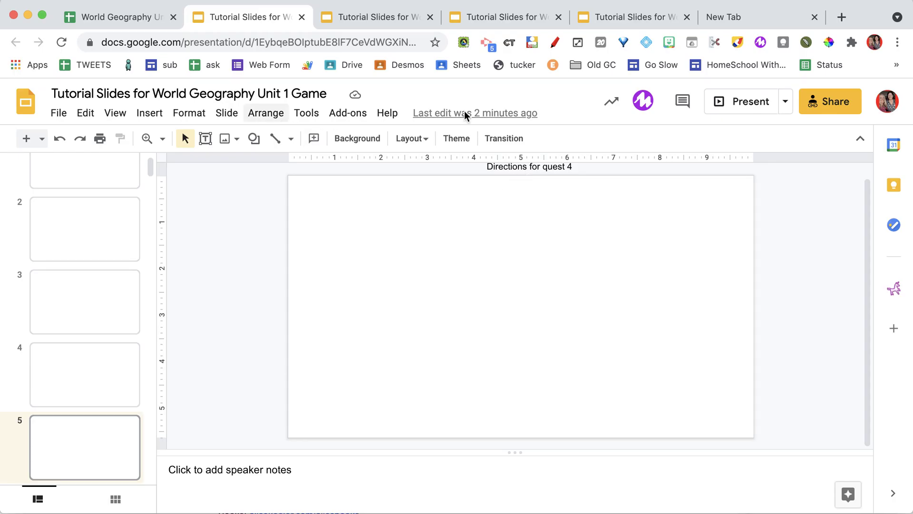
# - Place the OK Bitmoji sticker at the lower left of slide 5
pyautogui.click(670, 48)
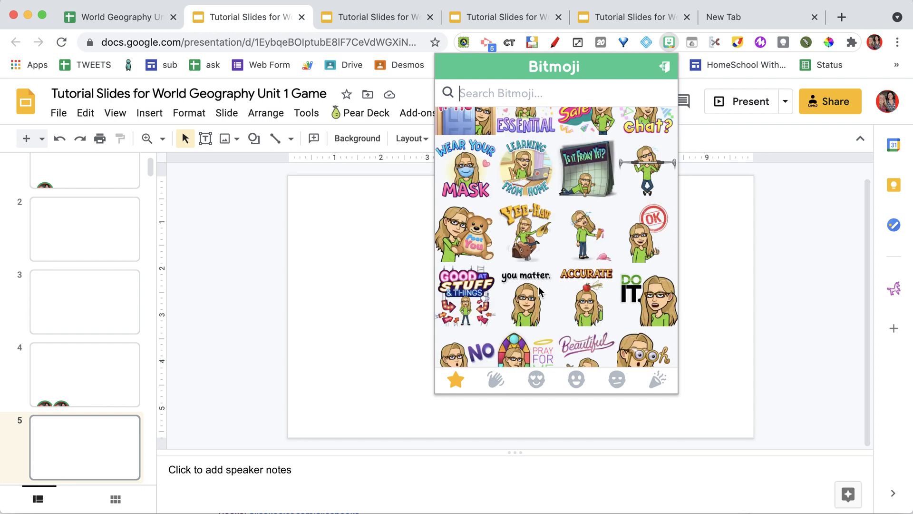
pyautogui.moveTo(632, 242); pyautogui.dragTo(357, 309)
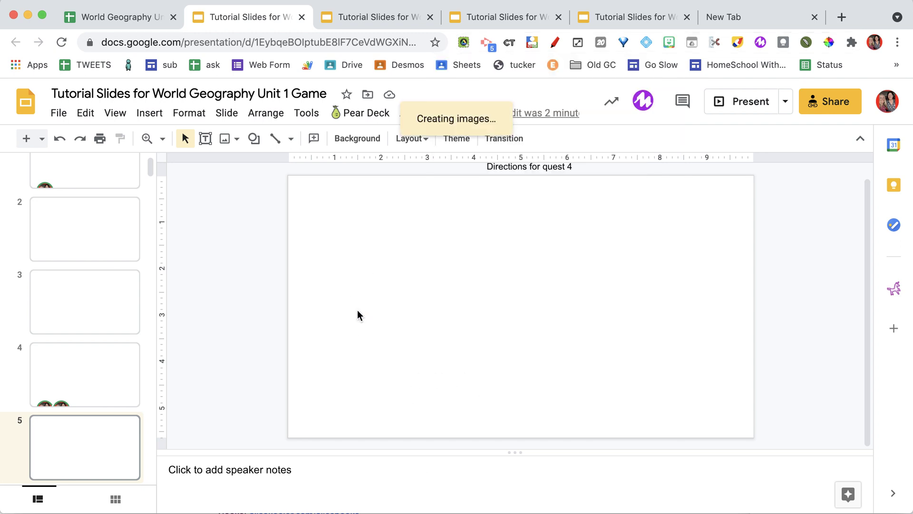
pyautogui.moveTo(404, 369); pyautogui.dragTo(382, 344)
# - Add a text box reading 'Directions for the activity' across the slide's upper right
pyautogui.click(206, 140)
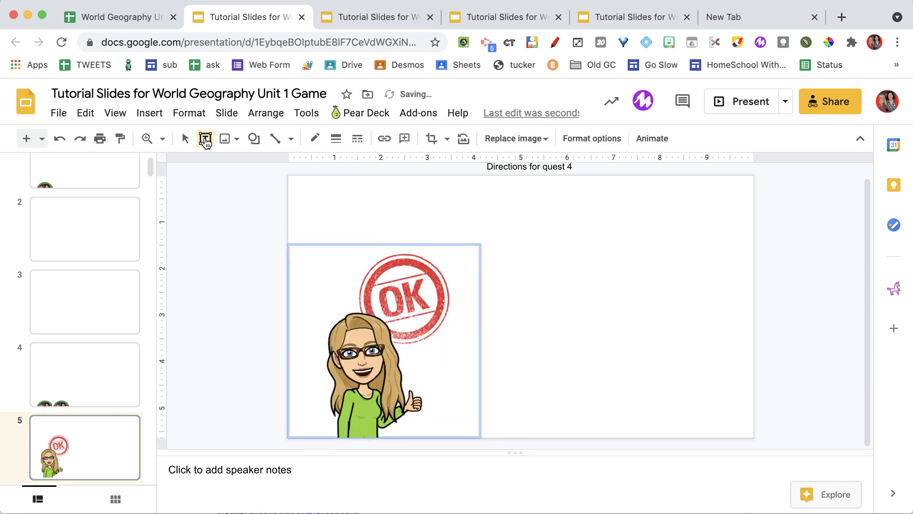
pyautogui.moveTo(515, 195); pyautogui.dragTo(731, 245)
pyautogui.write('Directions for the activity')
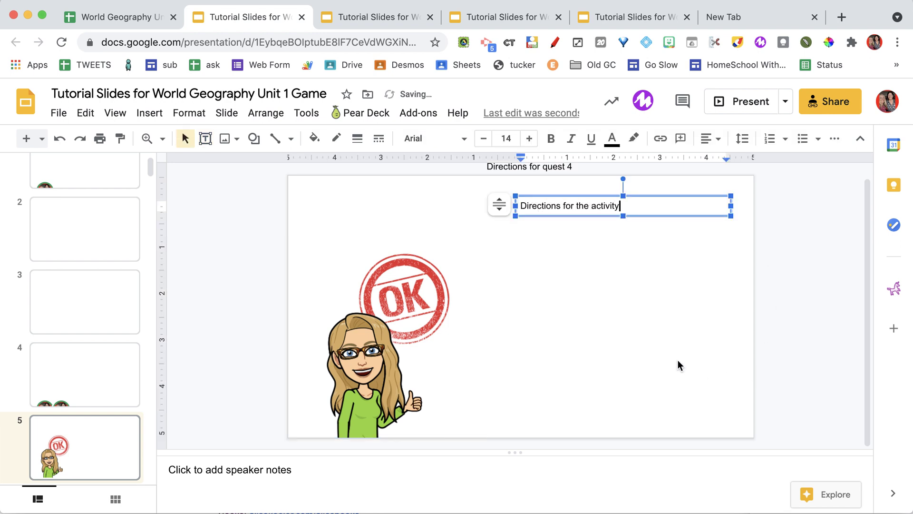
pyautogui.click(590, 322)
# - Back in the spreadsheet, open quest 4's tutorial slides from I7 in a new tab
pyautogui.click(153, 16)
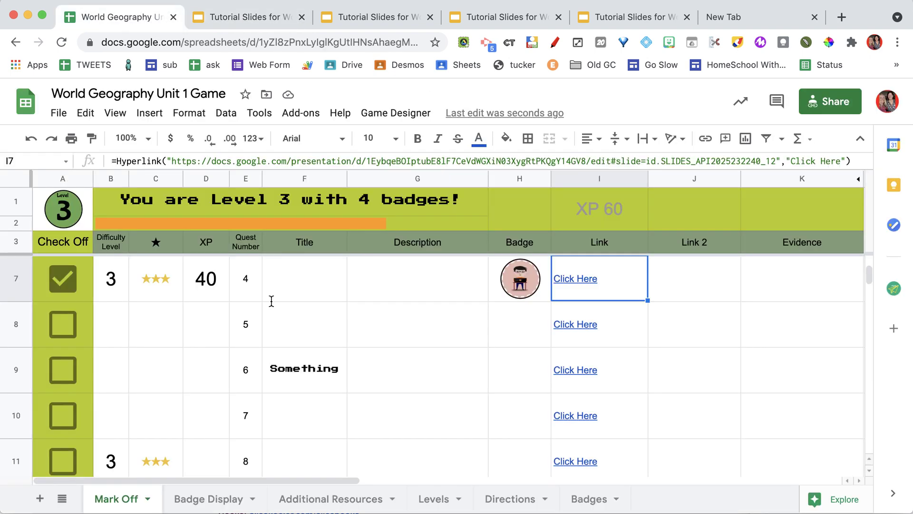
pyautogui.click(594, 278)
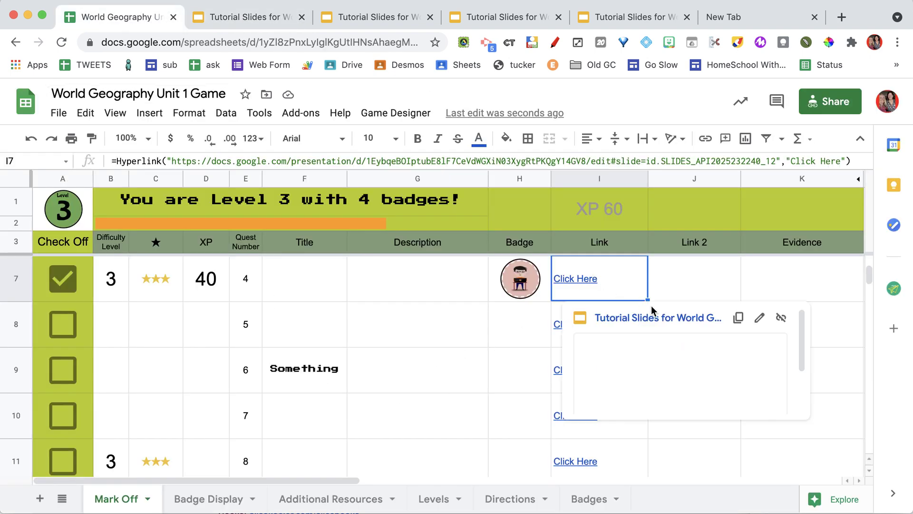
pyautogui.click(660, 318)
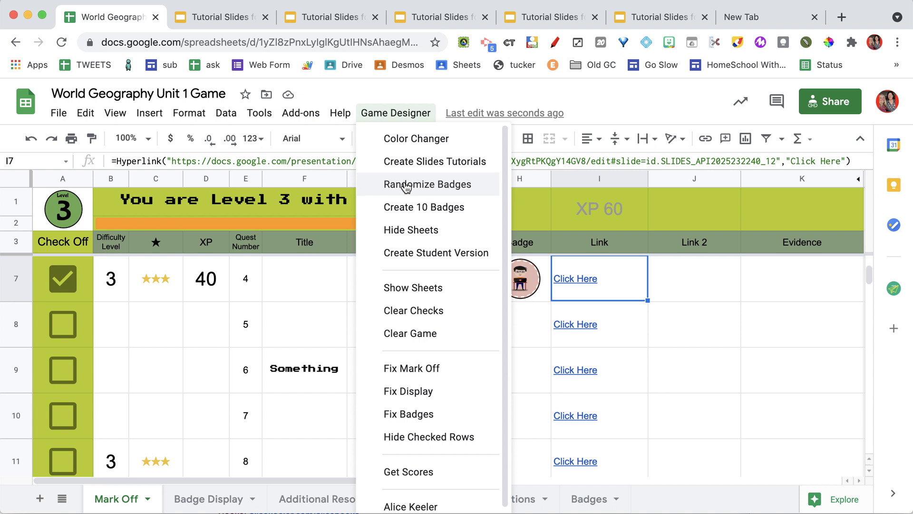
# - Run Game Designer > Randomize Badges repeatedly to shuffle the Badges sheet's quest badges
pyautogui.click(406, 186)
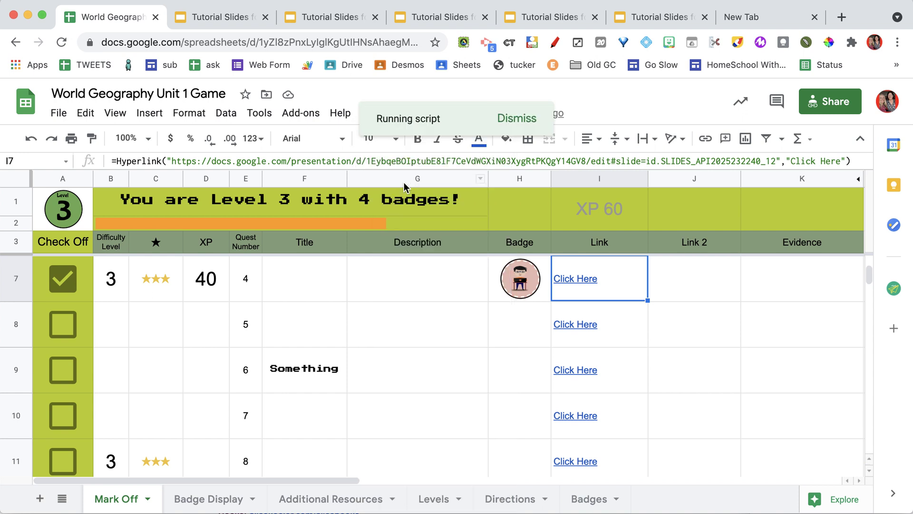
pyautogui.click(588, 504)
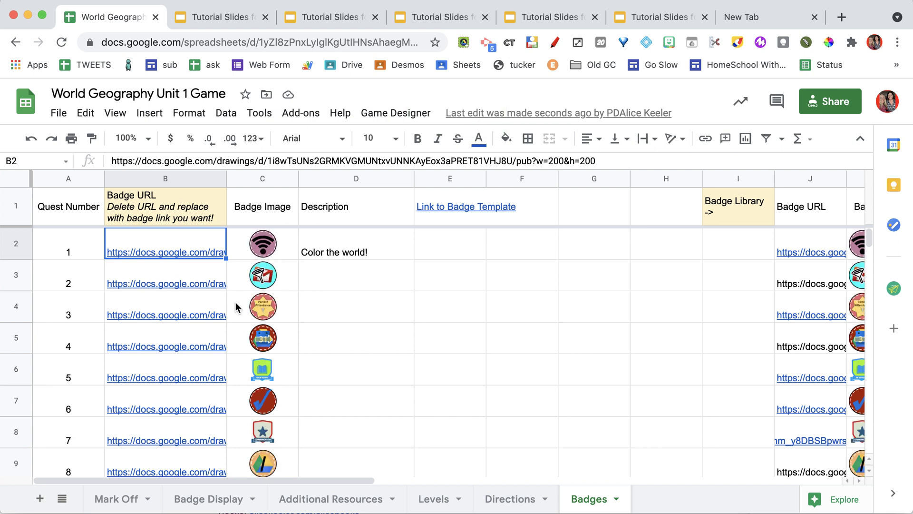
pyautogui.click(395, 113)
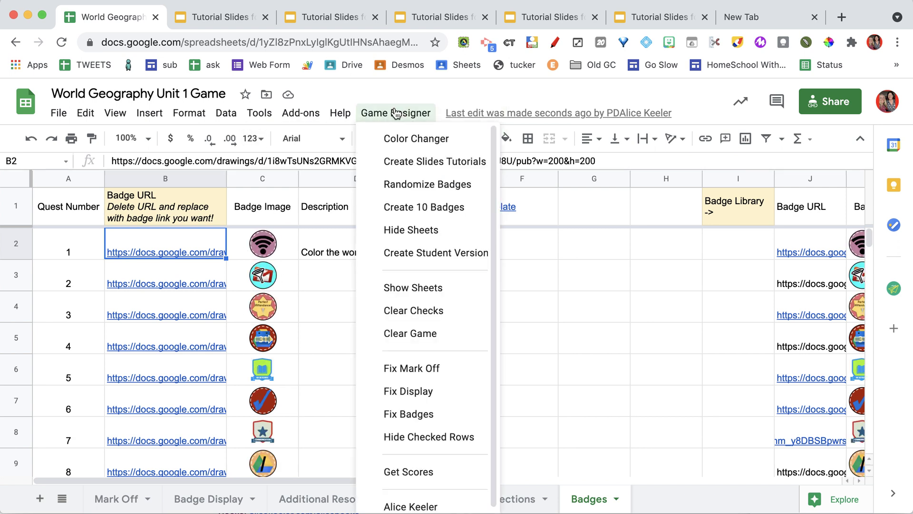
pyautogui.click(412, 183)
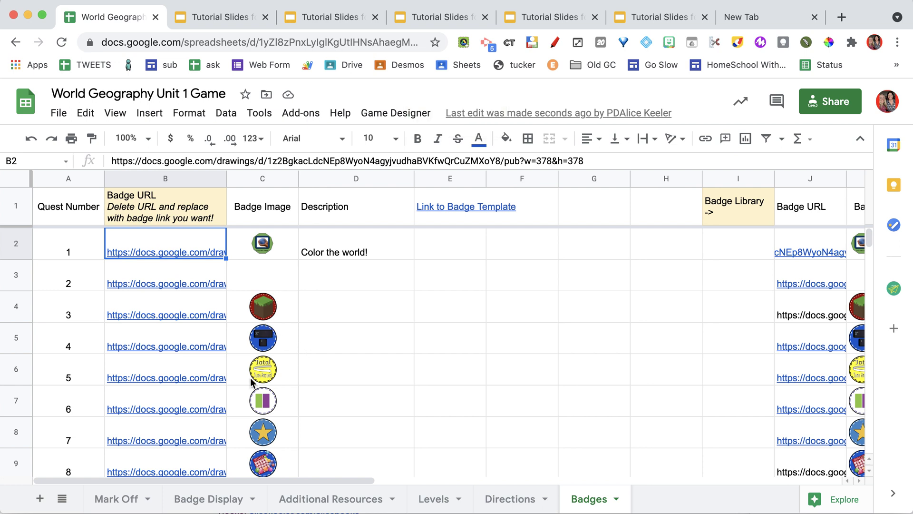
pyautogui.click(424, 113)
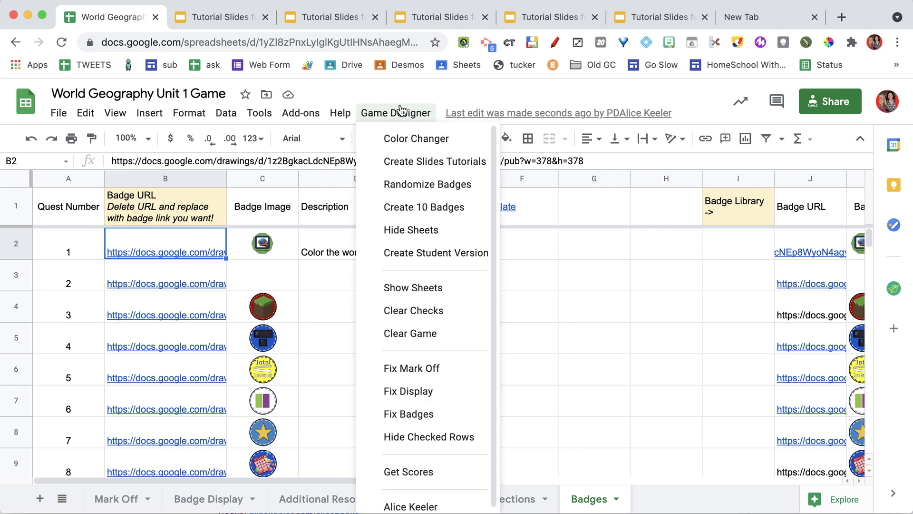
pyautogui.click(402, 184)
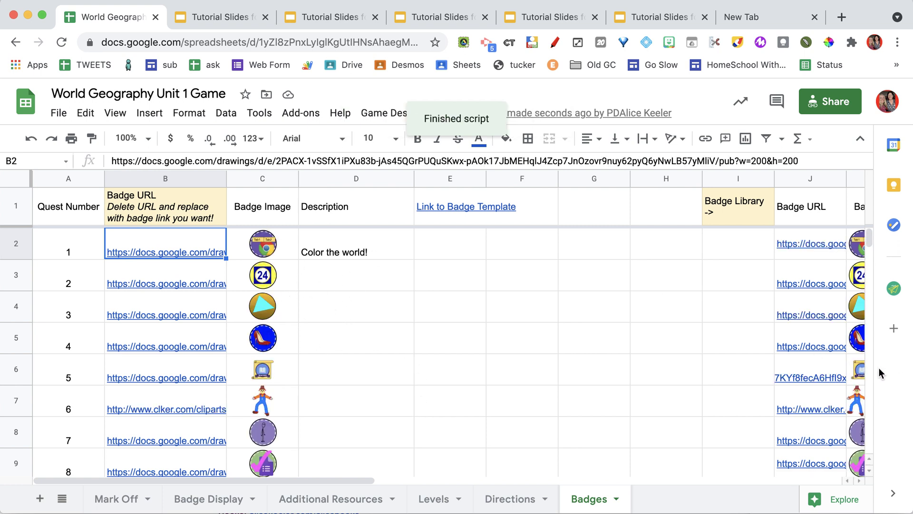
# - Replace quest 1's badge URL in B2 with the badge library URL from row 37
pyautogui.hscroll(5, 746, 366)
pyautogui.scroll(-10, 560, 373)
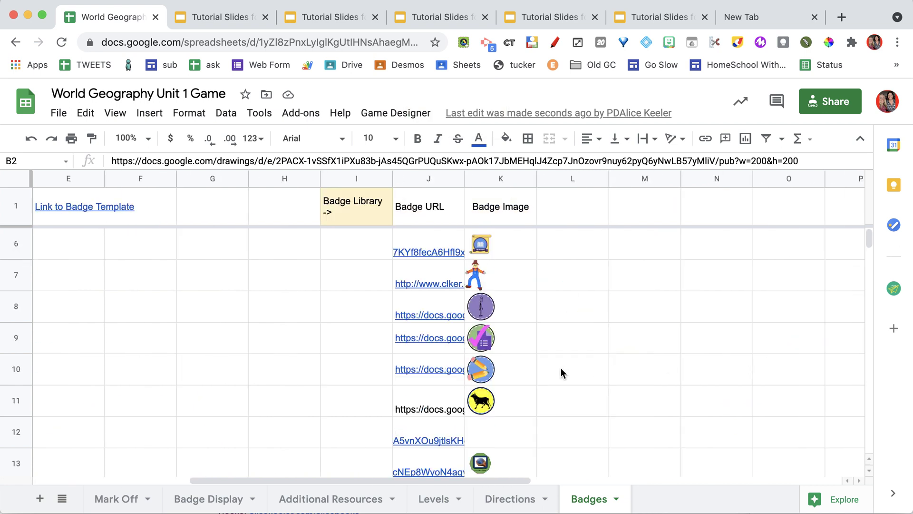
pyautogui.hscroll(-2, 561, 373)
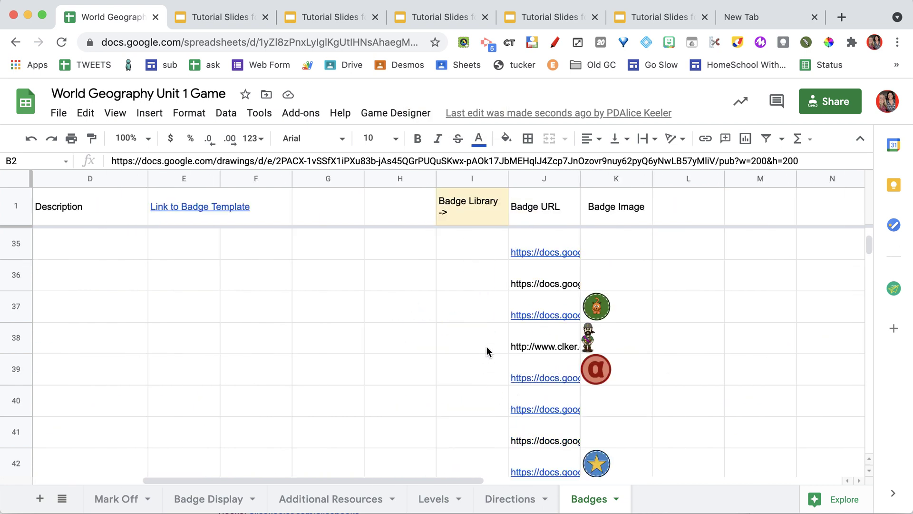
pyautogui.click(482, 312)
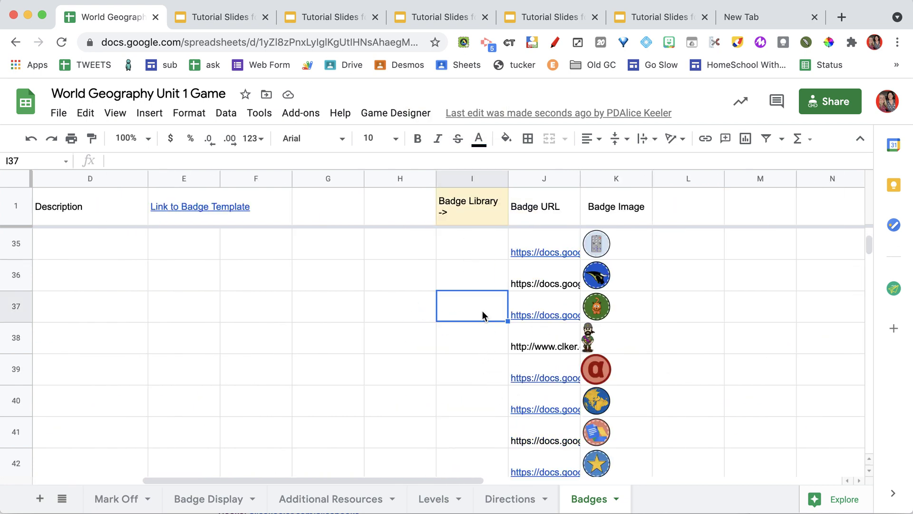
pyautogui.click(529, 316)
pyautogui.hscroll(-5, 301, 320)
pyautogui.scroll(15, 301, 321)
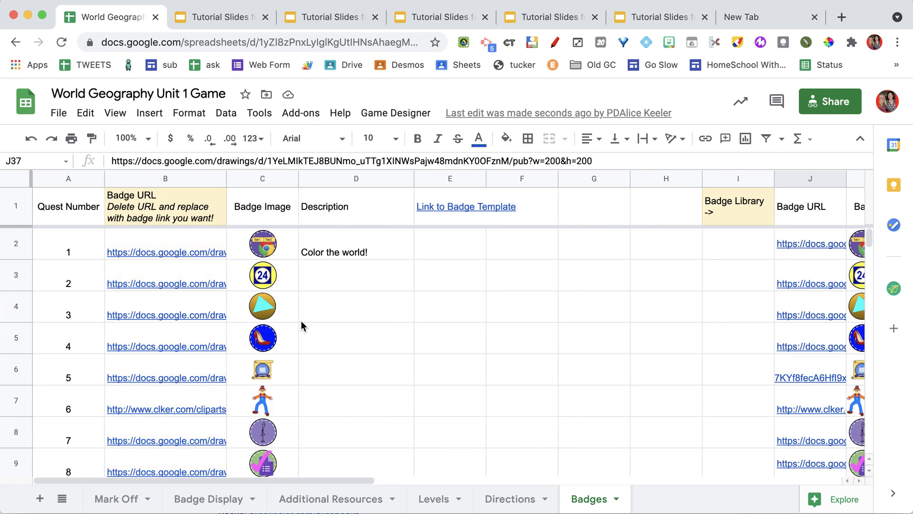
pyautogui.click(177, 255)
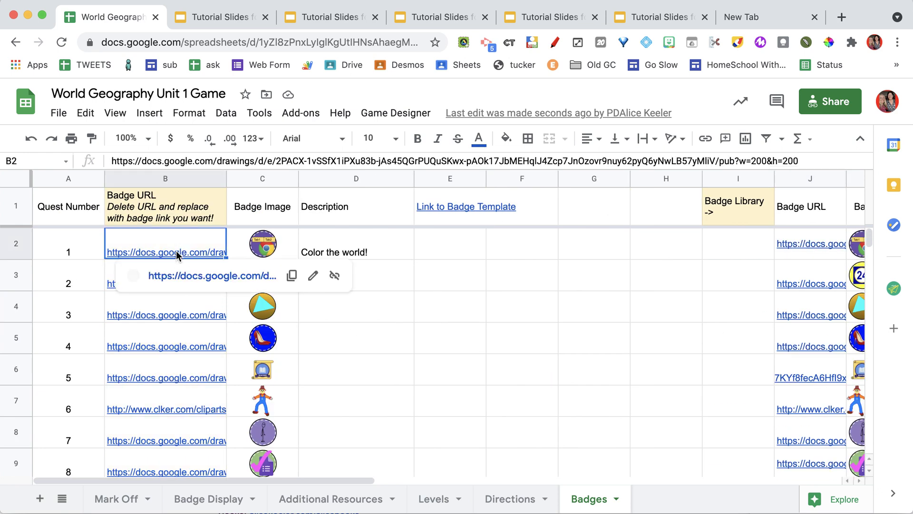
pyautogui.press('Delete')
pyautogui.write('https://docs.google.com/drawings/d/1YeLMlkTEJ8BUNmo_uTTg1XINWsPajw48mdnKY0OFznM/pub?w=200&h=200')
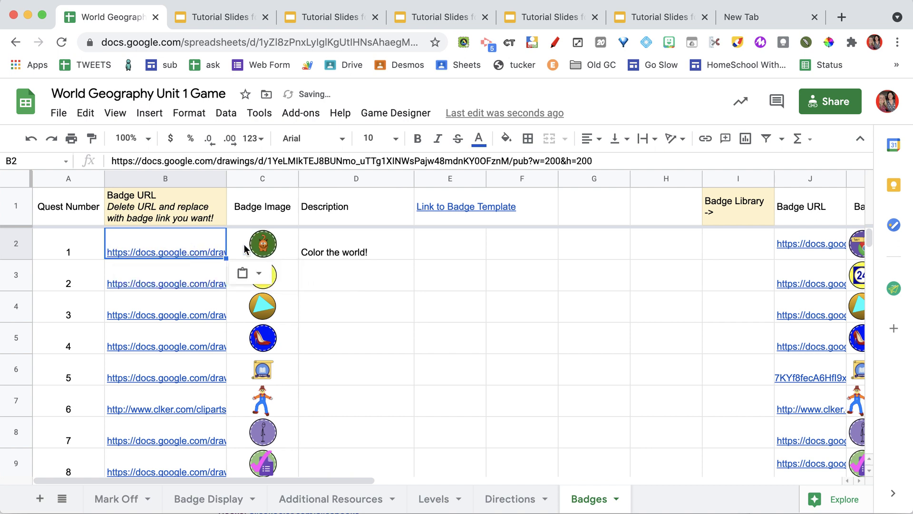
# - Select the badge library and quest Badge URL columns, then go to the Mark Off sheet
pyautogui.hscroll(5, 716, 316)
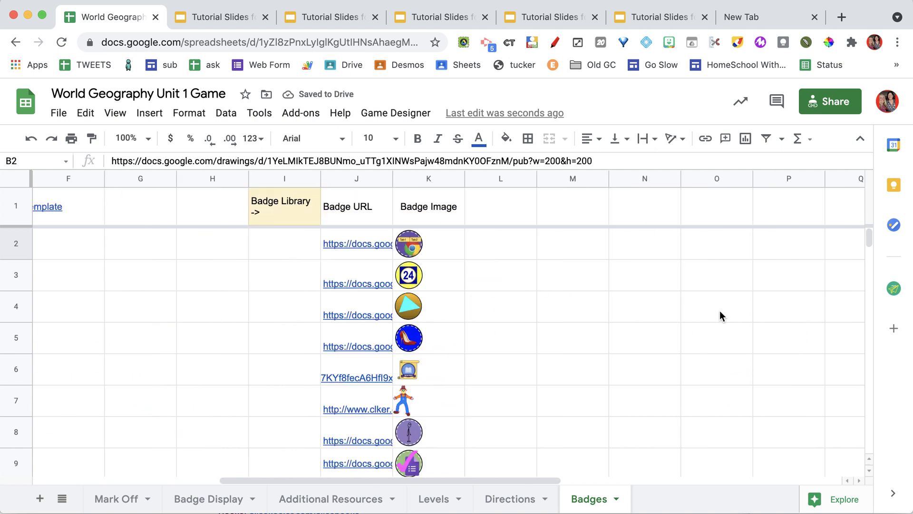
pyautogui.click(333, 180)
pyautogui.hscroll(-5, 276, 210)
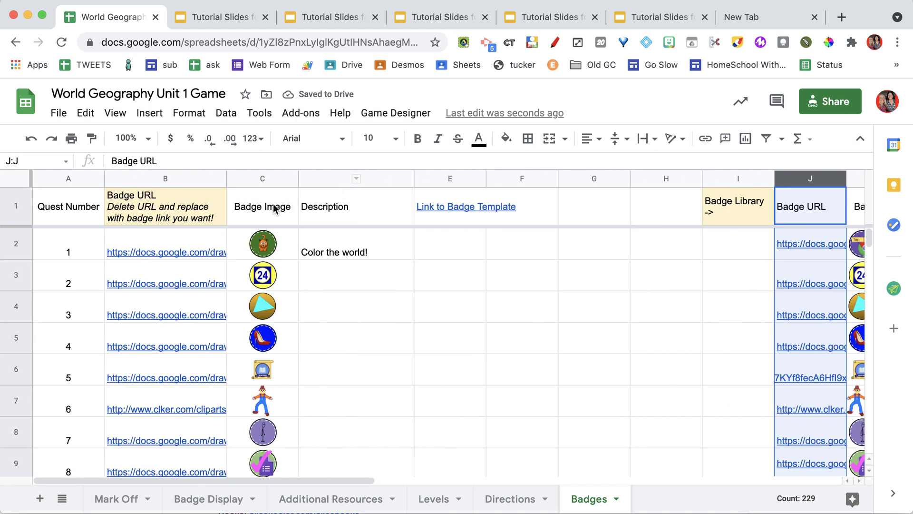
pyautogui.click(140, 183)
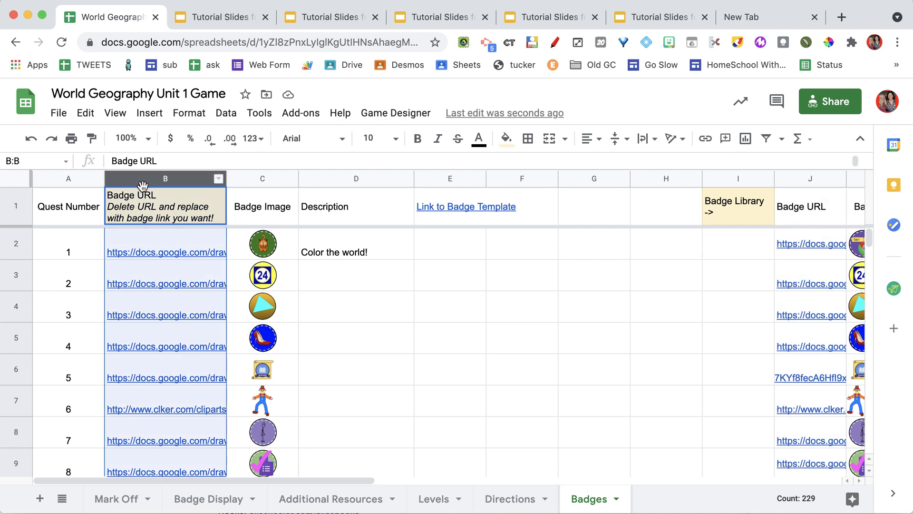
pyautogui.click(115, 501)
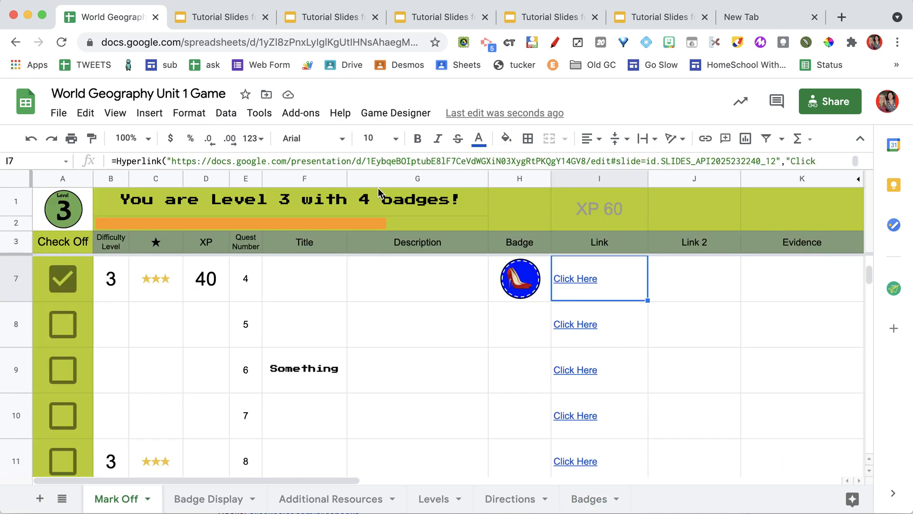
# - Create 10 badge template copies via Game Designer > Create 10 Badges and open the first from A3
pyautogui.click(396, 115)
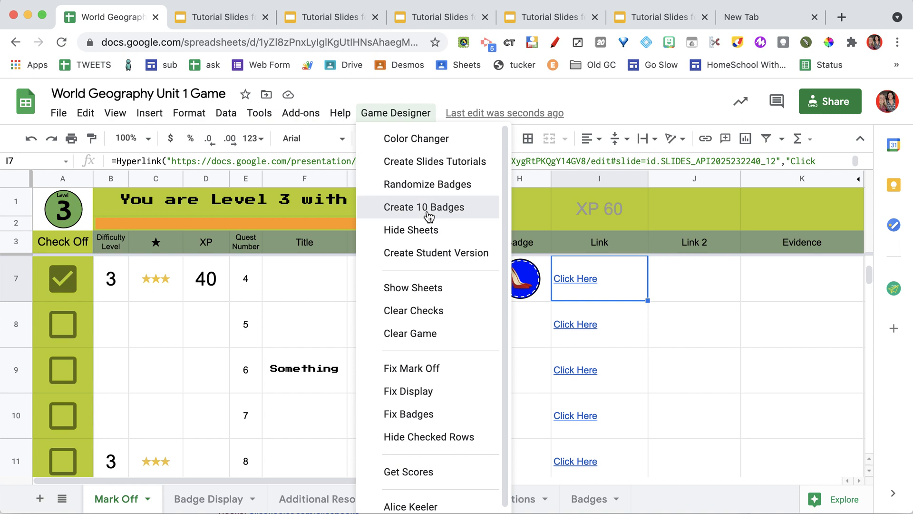
pyautogui.click(415, 209)
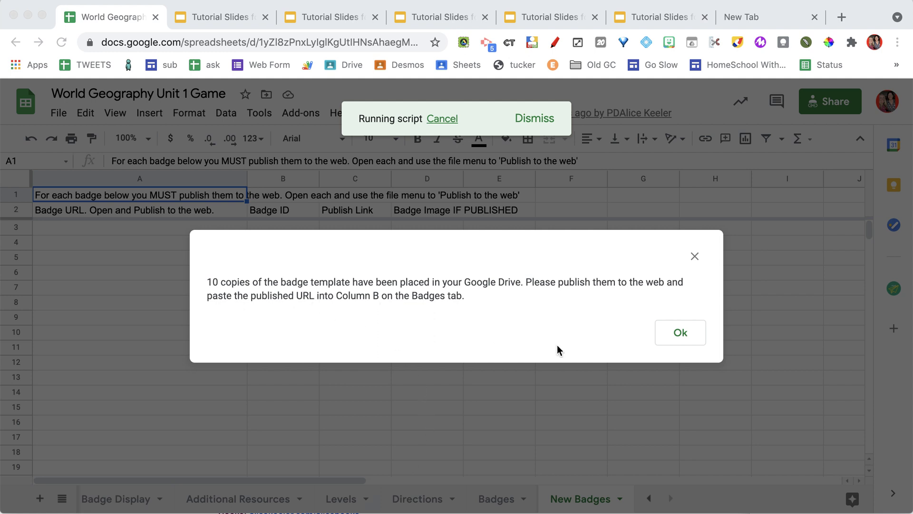
pyautogui.click(678, 337)
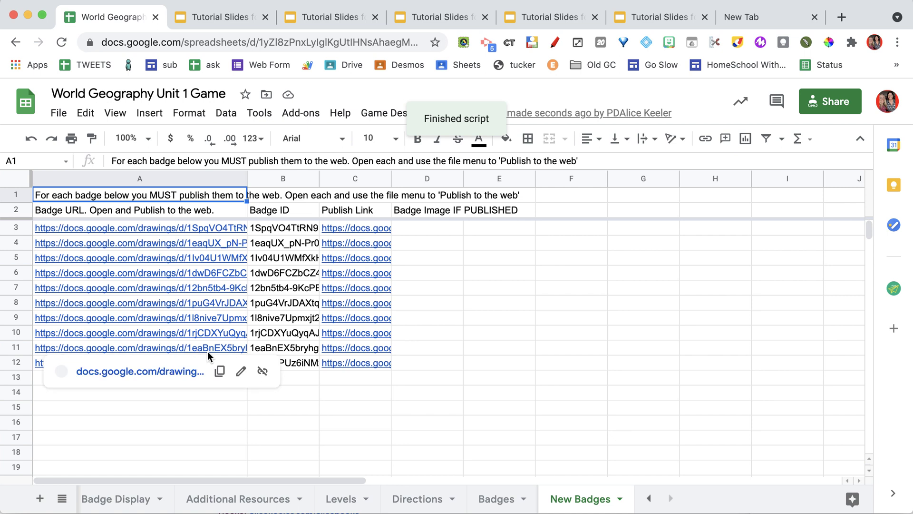
pyautogui.click(174, 227)
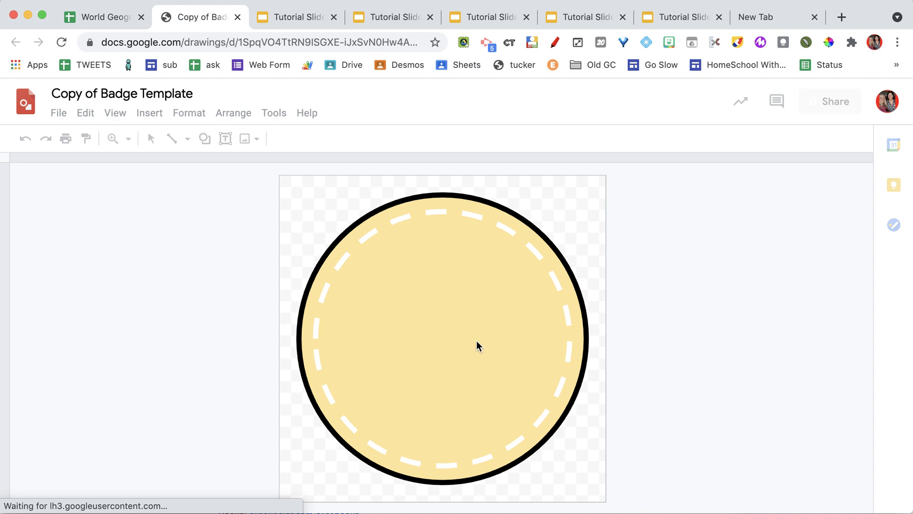
# - Rename the drawing 'Edge of the World Badge'
pyautogui.click(94, 93)
pyautogui.write('E')
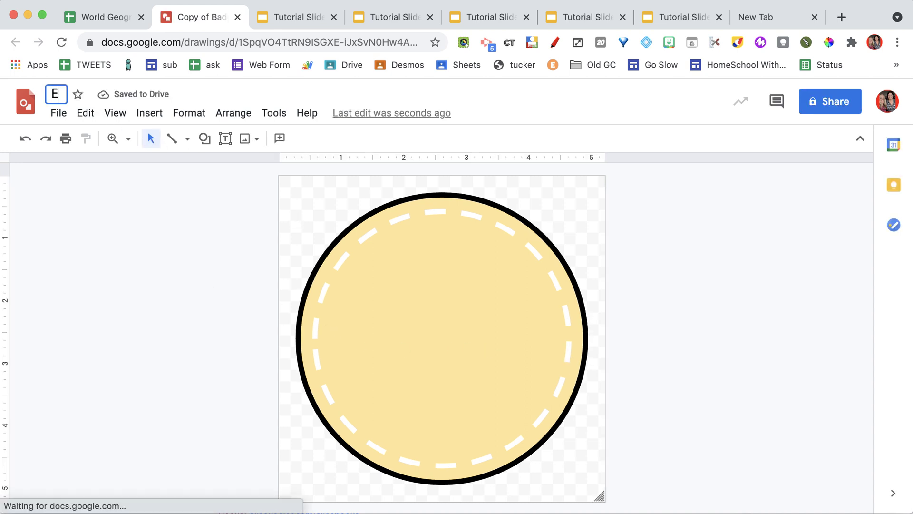
pyautogui.write('dge of th')
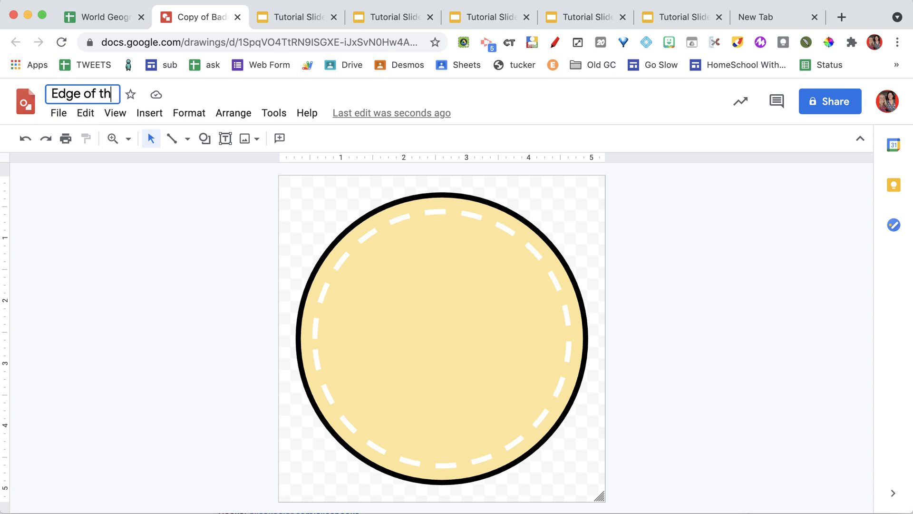
pyautogui.write('e World Badge')
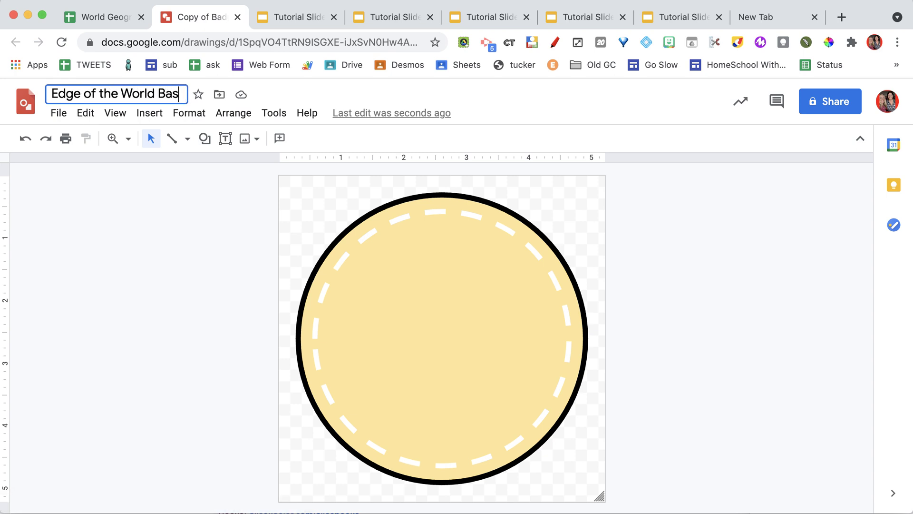
pyautogui.press('Return')
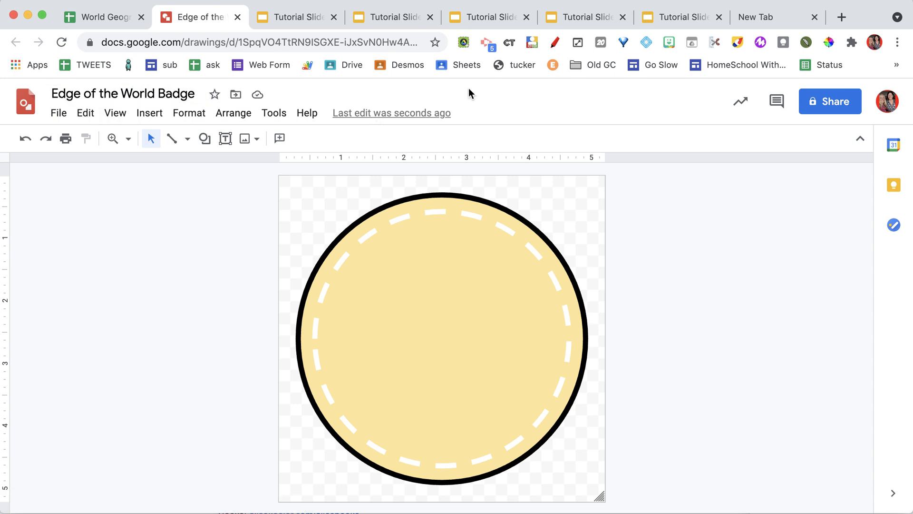
# - Place the globe Bitmoji sticker centred inside the yellow badge circle
pyautogui.click(668, 43)
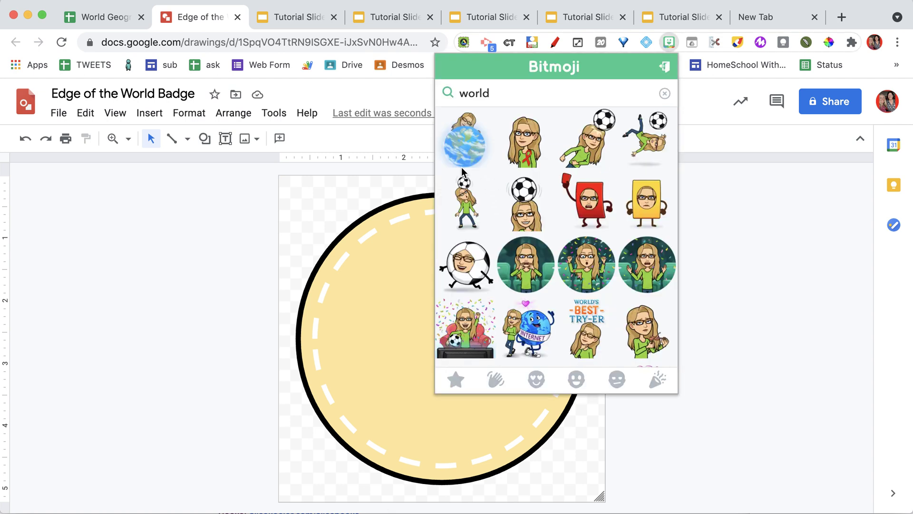
pyautogui.moveTo(460, 155); pyautogui.dragTo(390, 304)
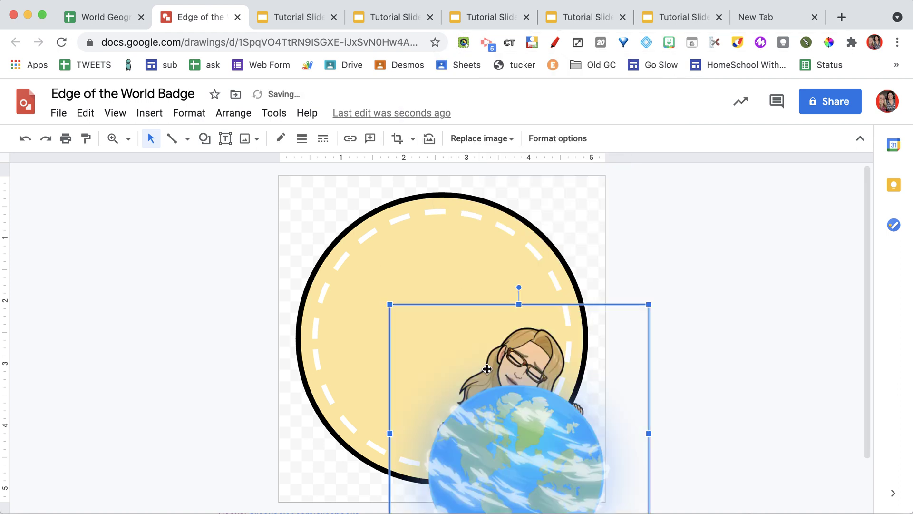
pyautogui.moveTo(420, 275)
pyautogui.mouseDown()
pyautogui.moveTo(394, 244)
pyautogui.moveTo(423, 284)
pyautogui.mouseUp()
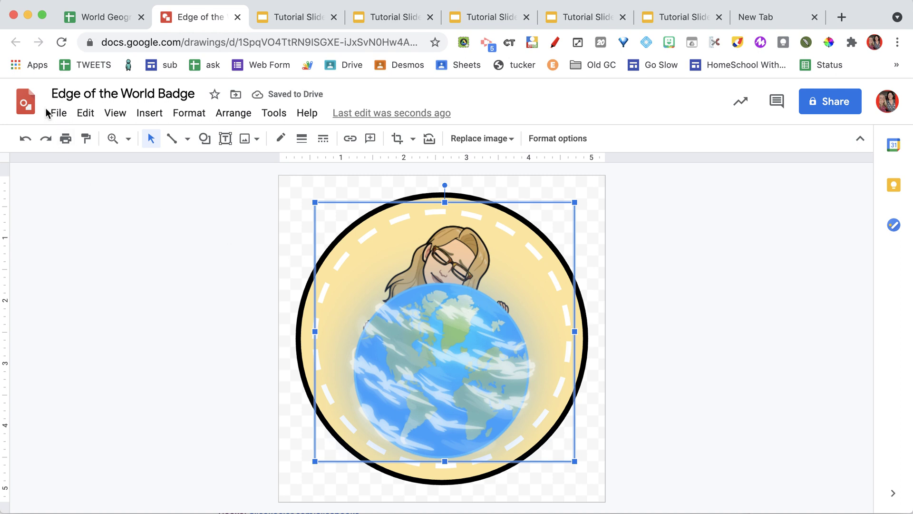
# - Publish the Edge of the World Badge drawing to the web, then return to the spreadsheet
pyautogui.click(56, 114)
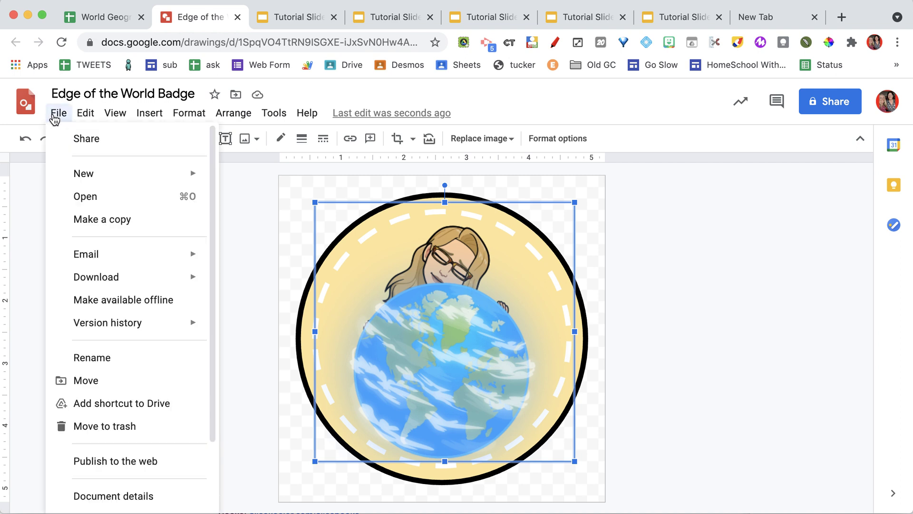
pyautogui.click(113, 473)
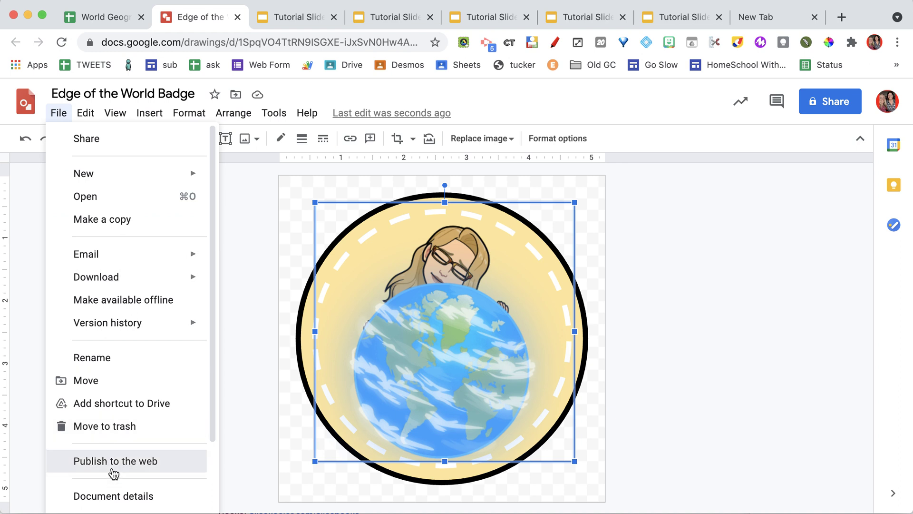
pyautogui.click(113, 471)
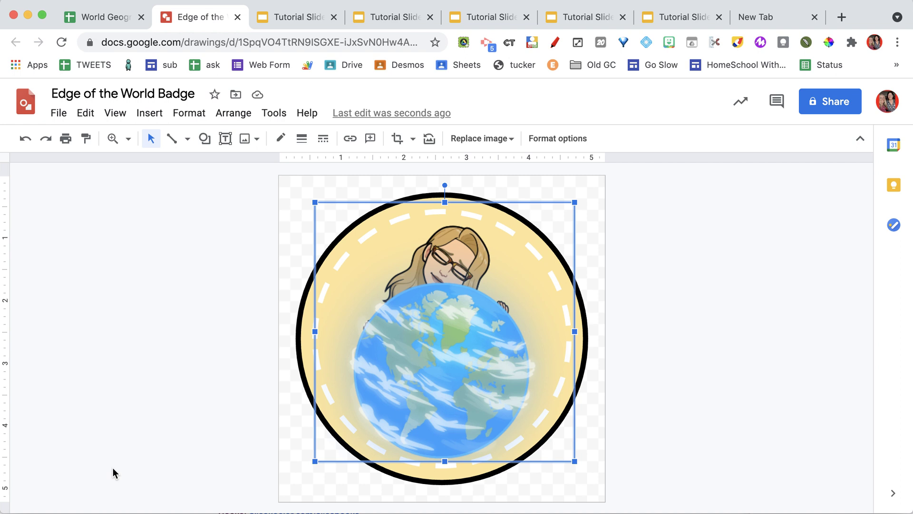
pyautogui.click(327, 369)
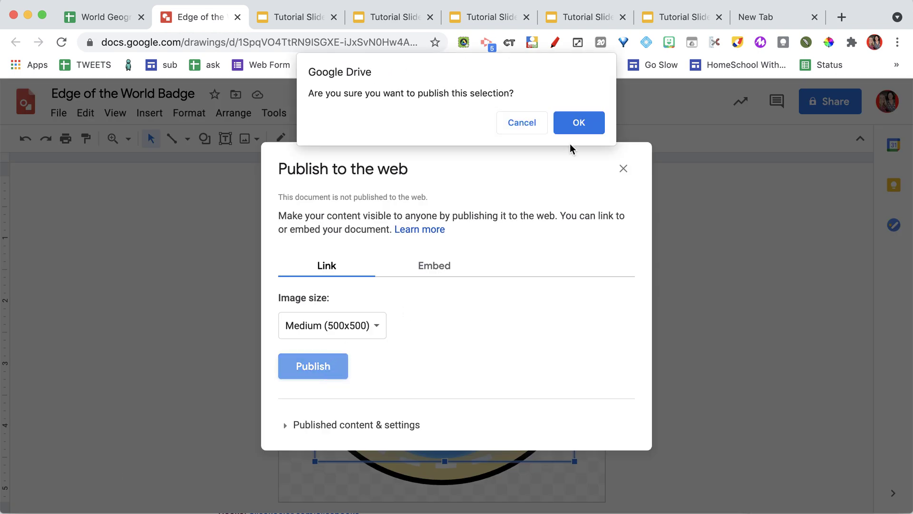
pyautogui.click(579, 121)
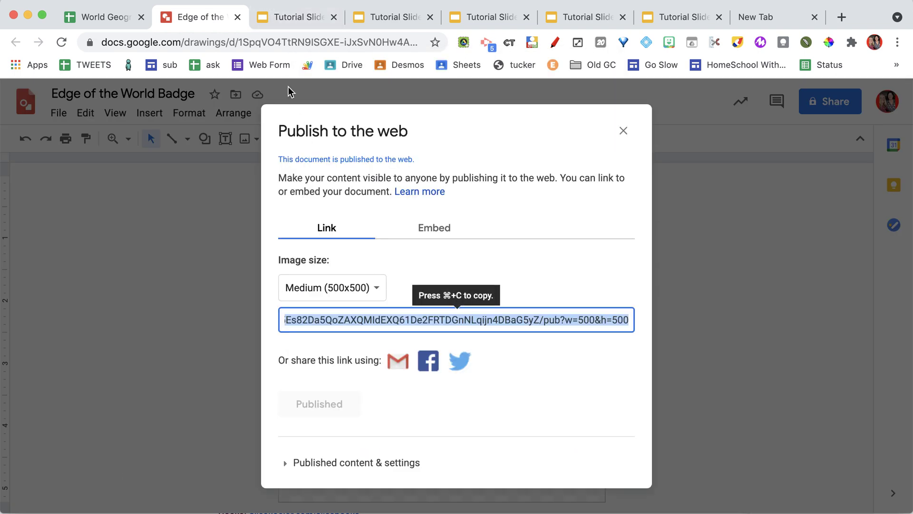
pyautogui.click(110, 18)
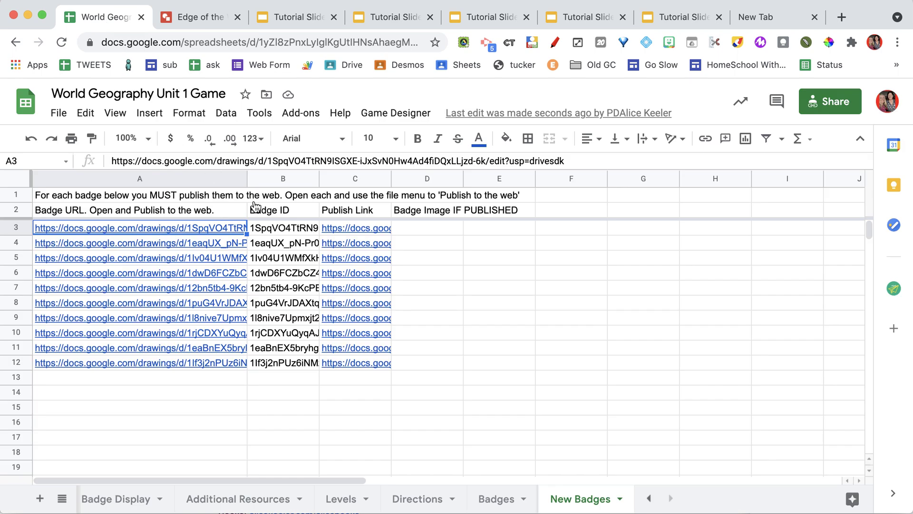
# - Paste the first badge's publish link from New Badges C3 into quest 2's Badges cell B3
pyautogui.click(340, 226)
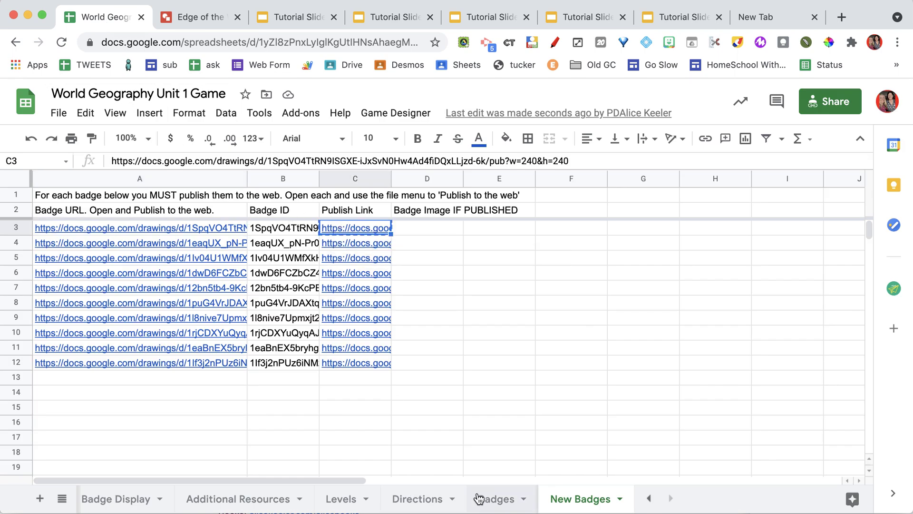
pyautogui.click(495, 499)
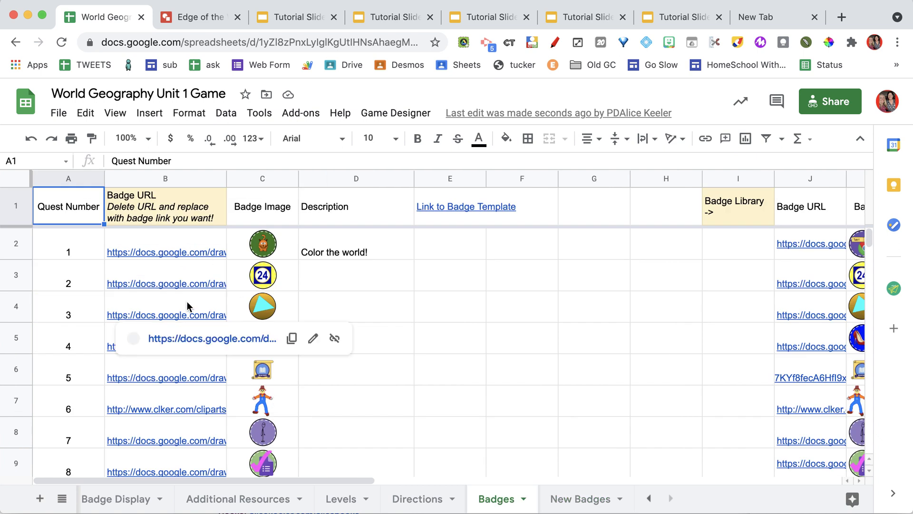
pyautogui.click(187, 275)
pyautogui.hotkey('ctrl', 'v')
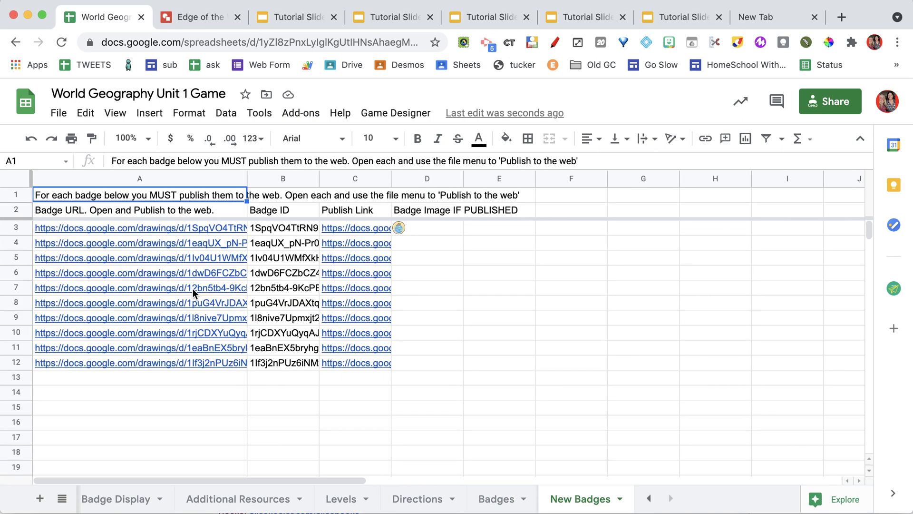
pyautogui.click(568, 499)
# - Open the second badge drawing from A4 and fill its circle with cyan
pyautogui.click(93, 243)
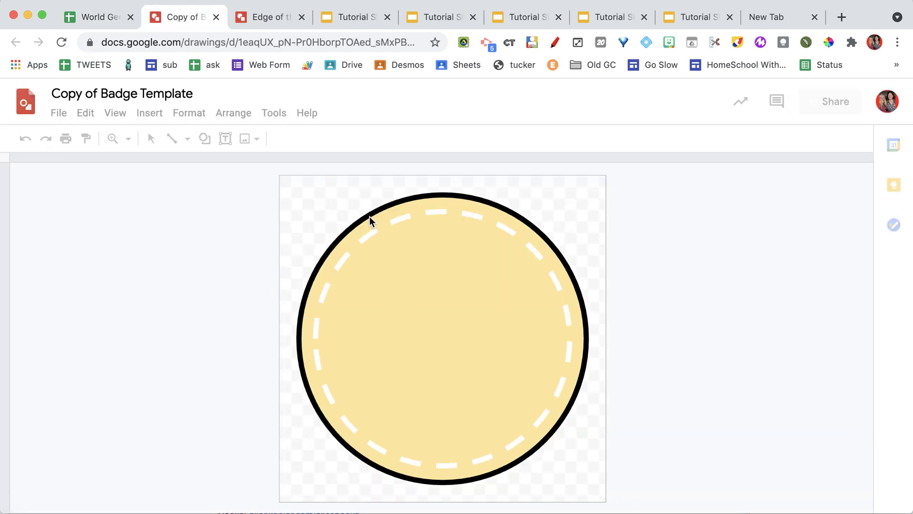
pyautogui.click(378, 216)
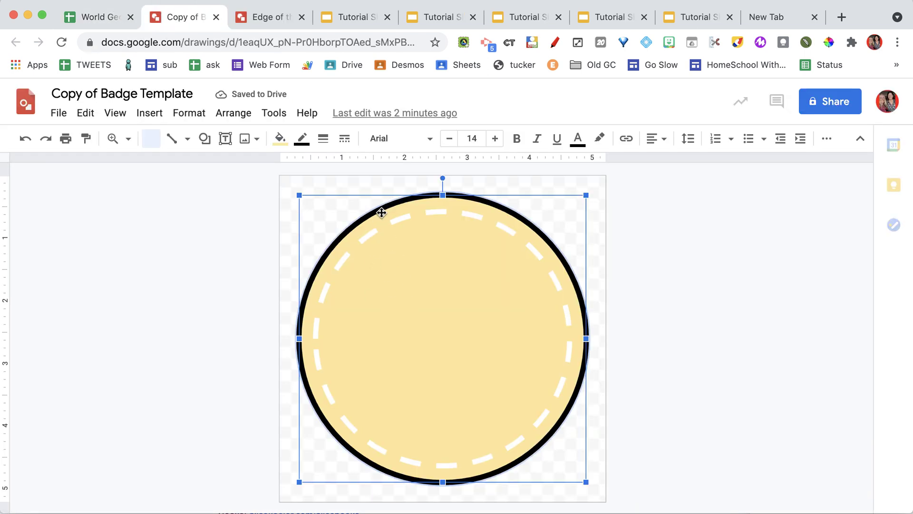
pyautogui.click(280, 139)
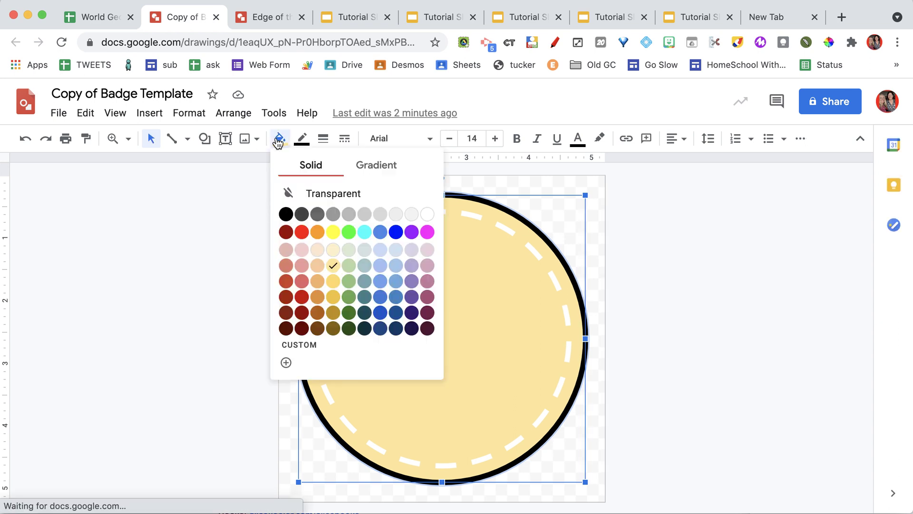
pyautogui.click(365, 233)
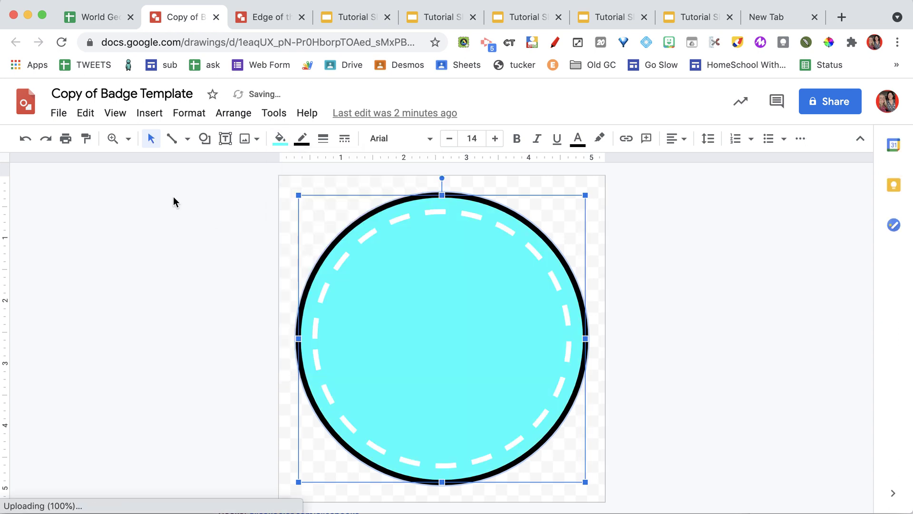
pyautogui.click(173, 196)
# - Add 'You Made It' word art in Cabin Sketch font across the badge
pyautogui.click(148, 115)
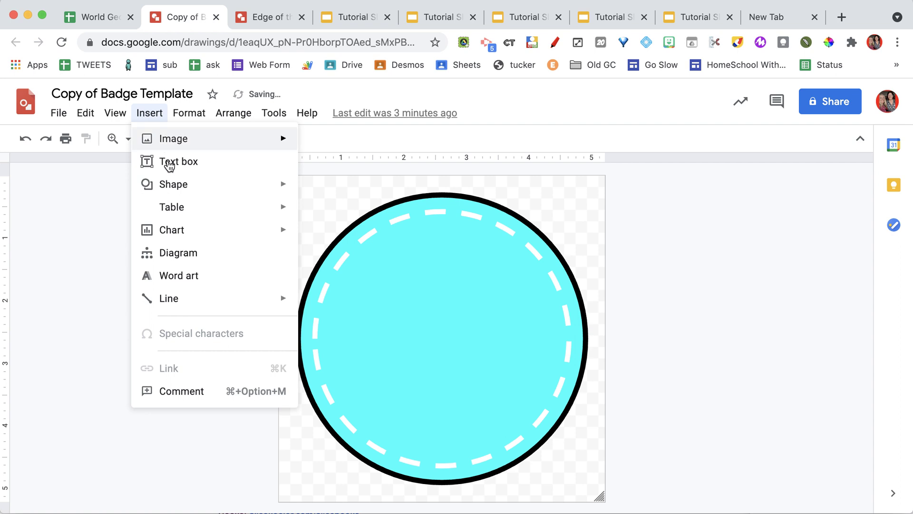
pyautogui.click(184, 278)
pyautogui.write('YOu Made It')
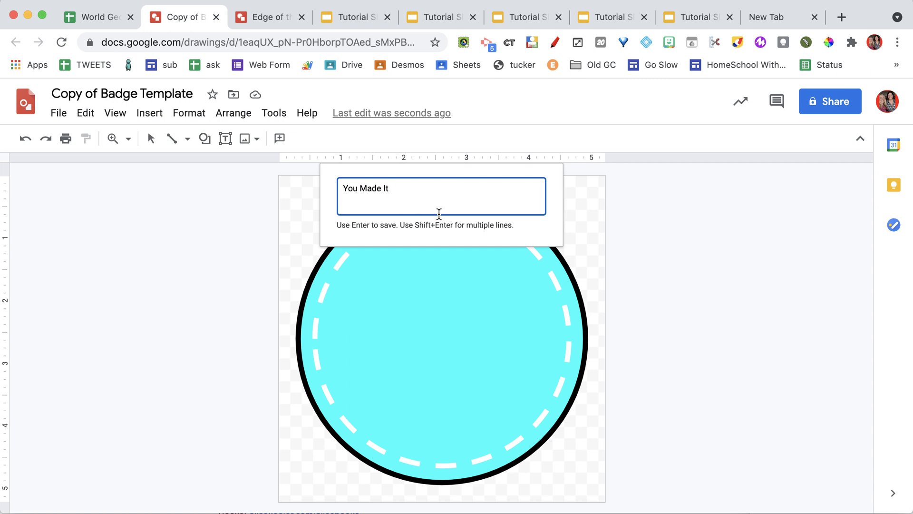
pyautogui.press('Return')
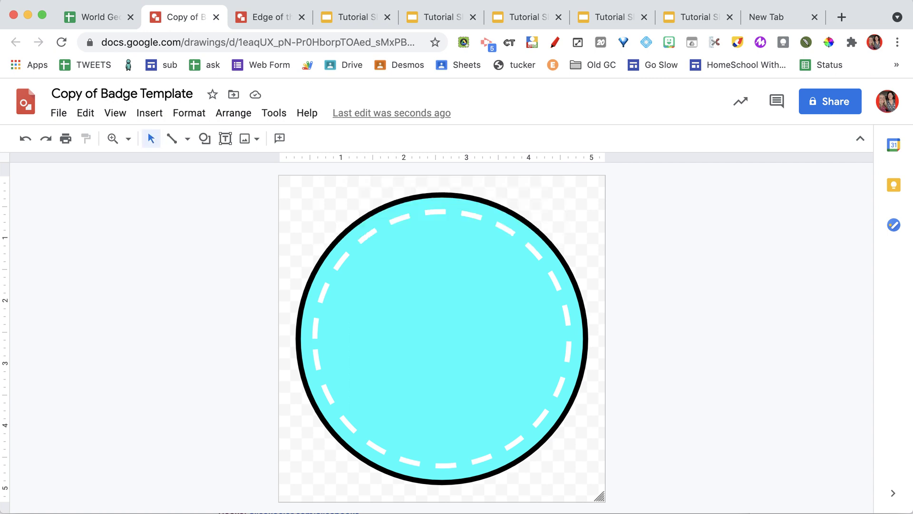
pyautogui.click(399, 138)
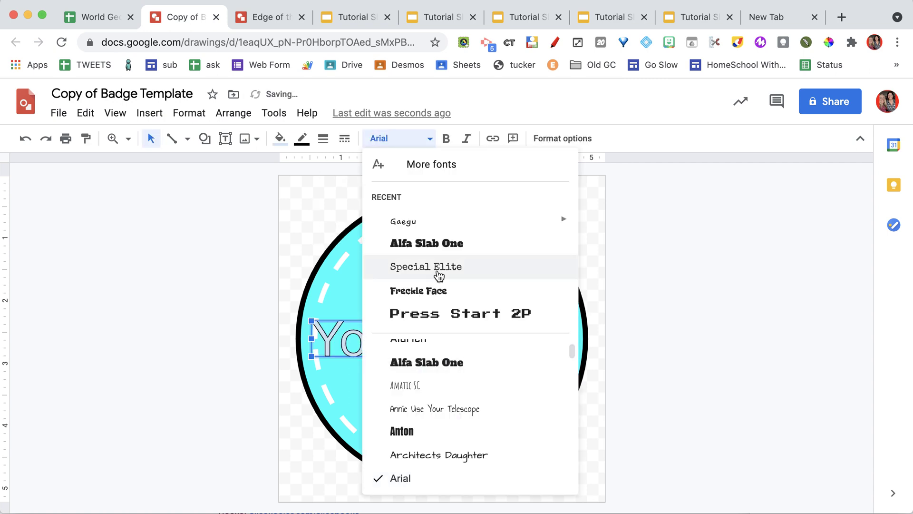
pyautogui.scroll(-5, 463, 376)
pyautogui.scroll(-1, 461, 404)
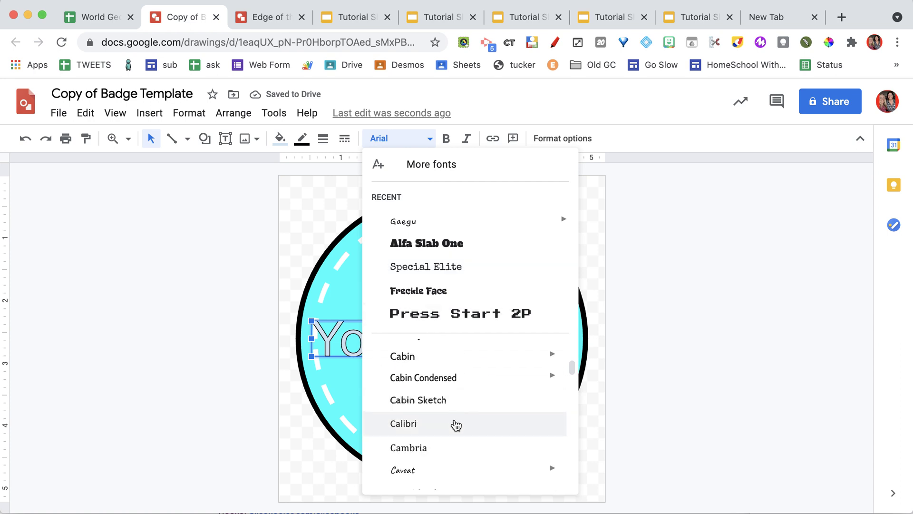
pyautogui.click(455, 404)
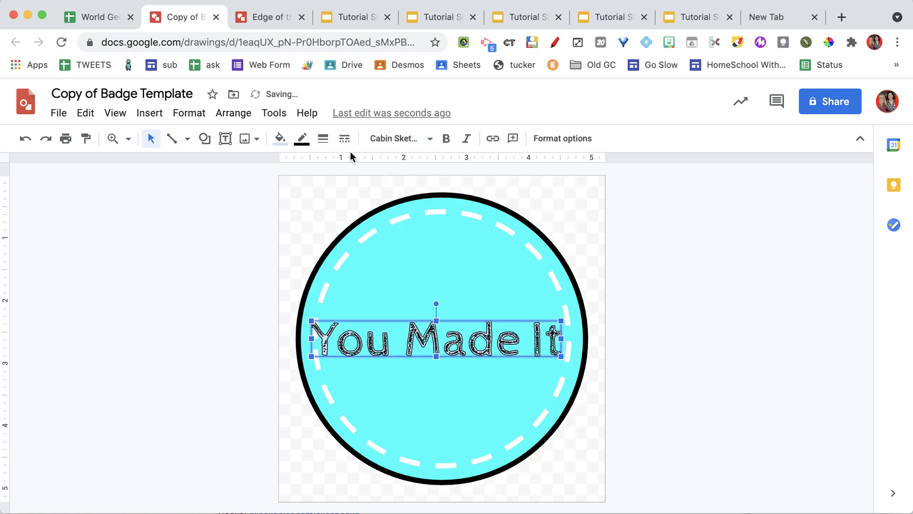
pyautogui.click(163, 228)
# - Rename the drawing to 'You made it badge'
pyautogui.click(117, 94)
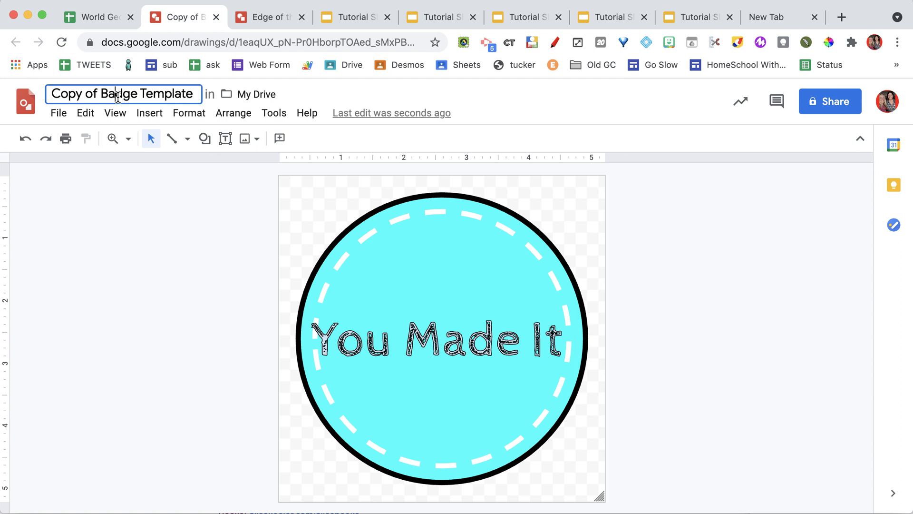
pyautogui.press('super+a')
pyautogui.write('You made it ba')
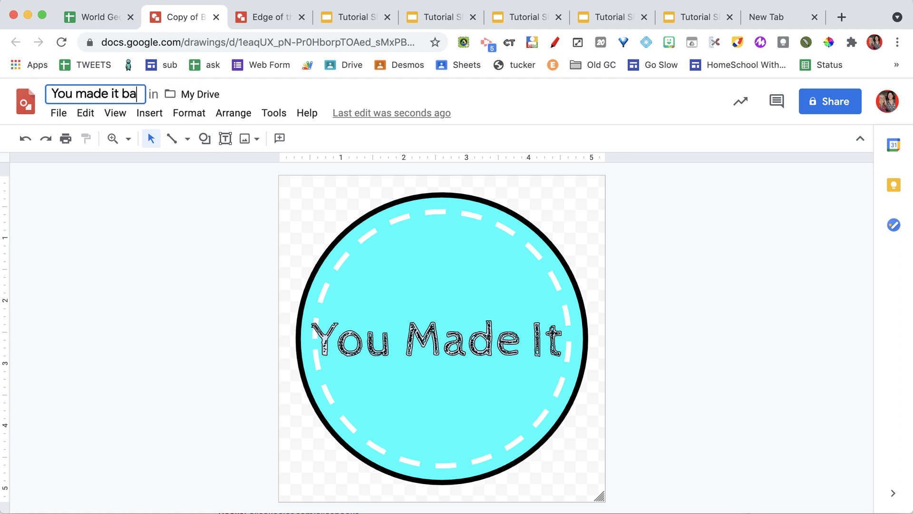
pyautogui.write('dge')
pyautogui.press('Return')
# - Publish the badge drawing to the web at Medium (500x500)
pyautogui.click(58, 114)
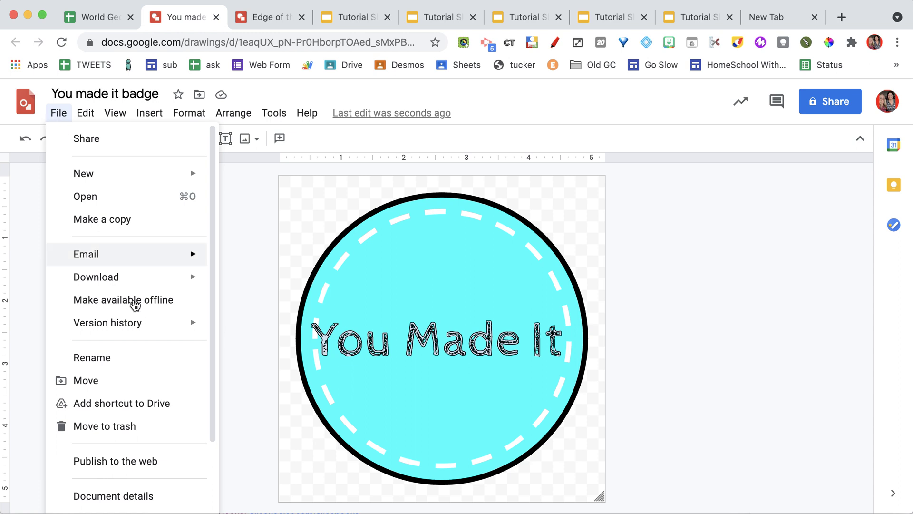
pyautogui.click(155, 463)
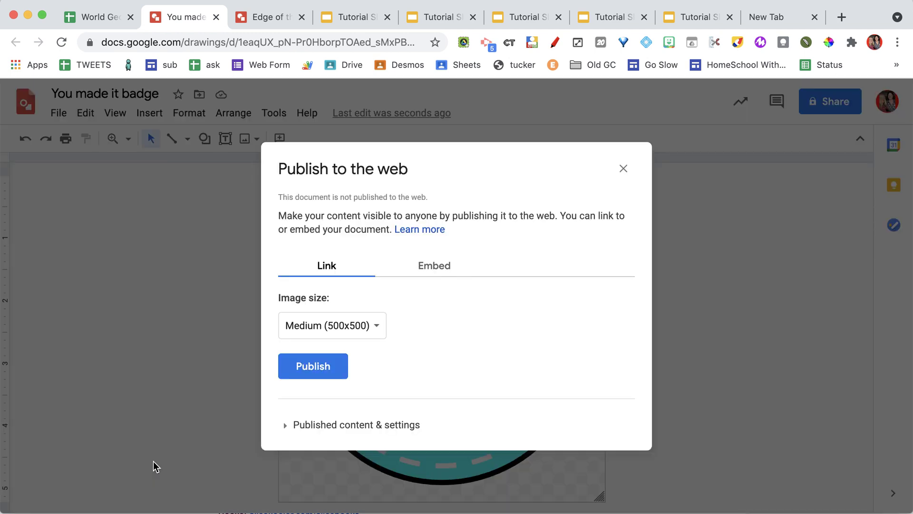
pyautogui.click(313, 367)
pyautogui.click(580, 123)
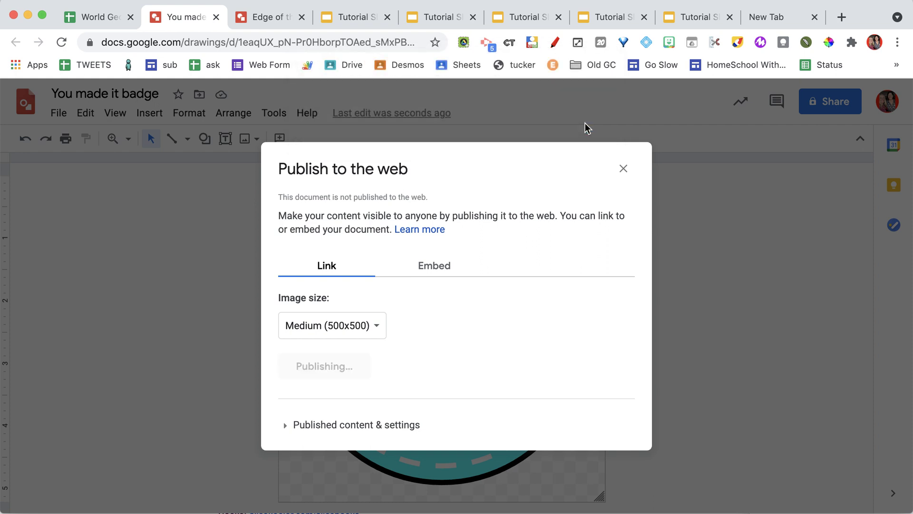
# - Paste the second badge's publish link from New Badges C4 into quest 5's badge URL in Badges B6
pyautogui.click(88, 17)
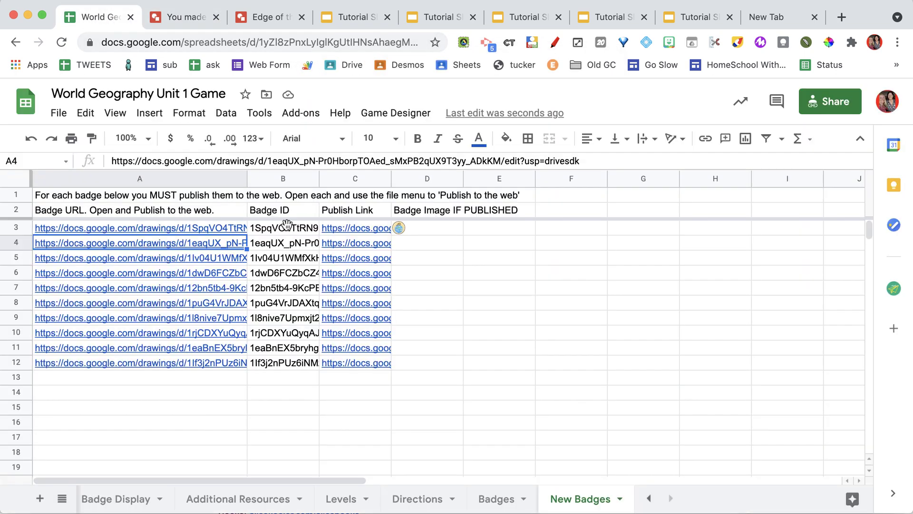
pyautogui.click(356, 244)
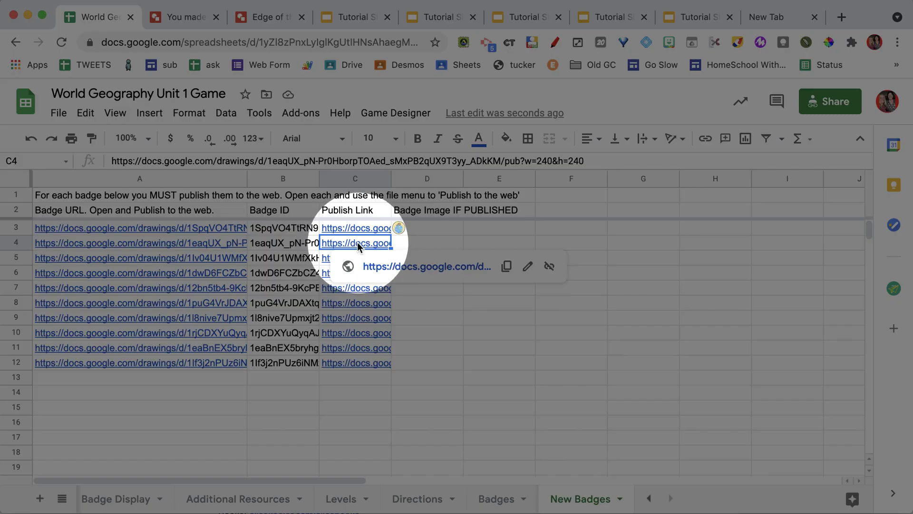
pyautogui.hotkey('ctrl', 'c')
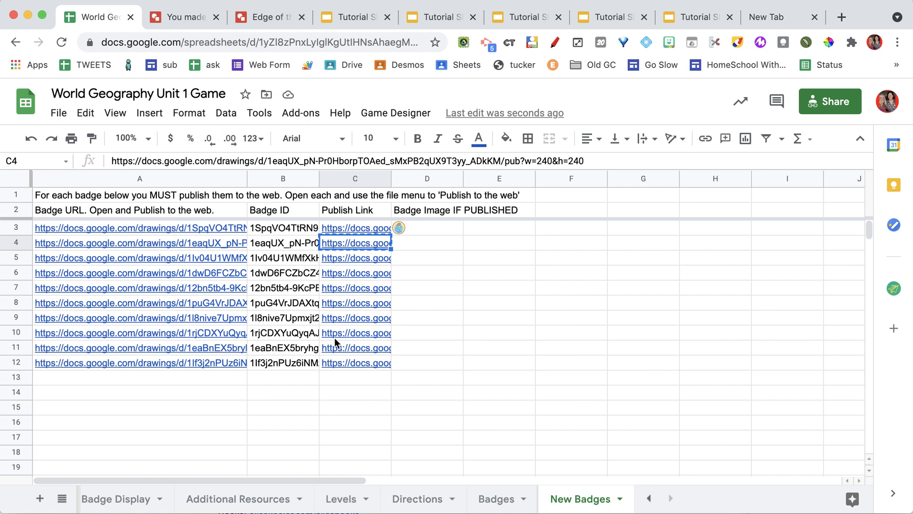
pyautogui.click(497, 499)
pyautogui.click(179, 370)
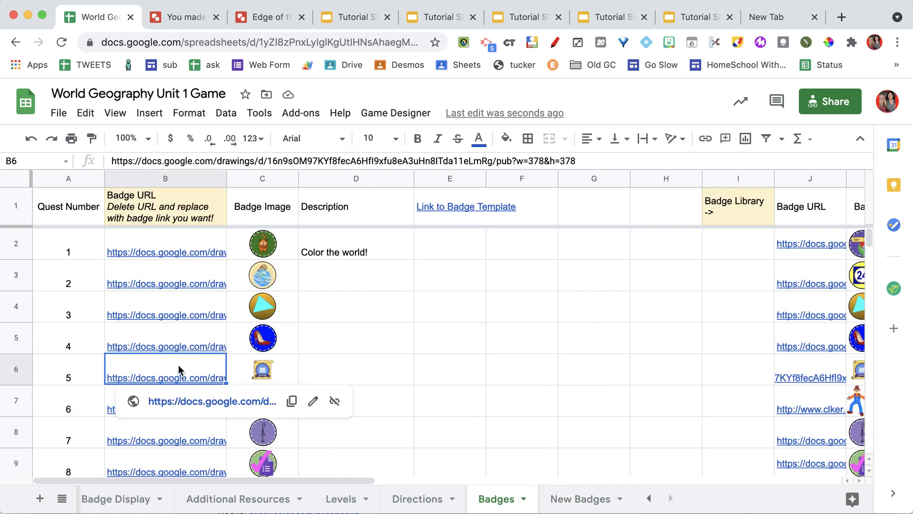
pyautogui.hotkey('ctrl', 'v')
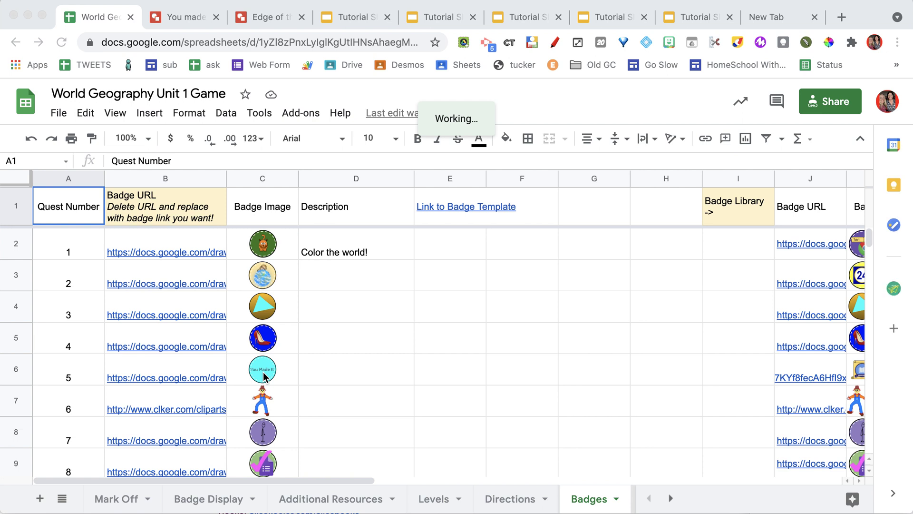
# - Check off quests 5–8 on Mark Off and view Badge Display showing Level 3 with 8 badges
pyautogui.click(125, 503)
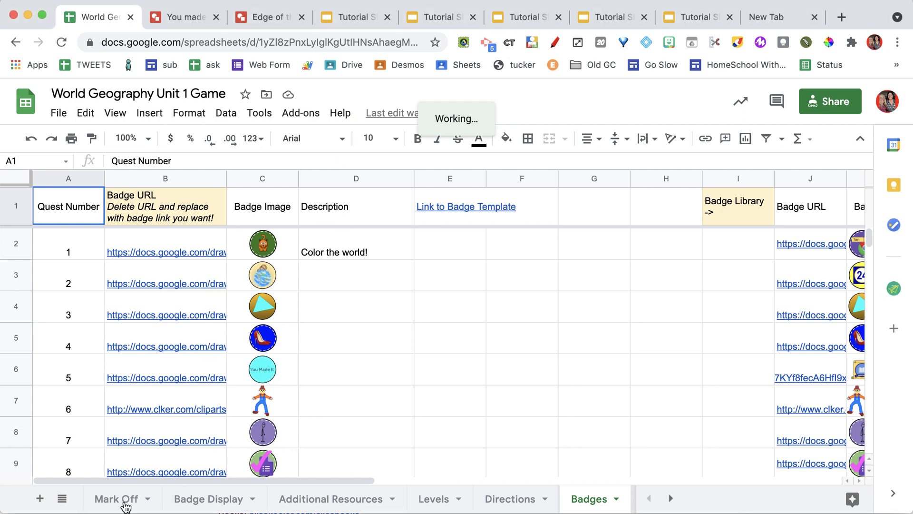
pyautogui.click(121, 507)
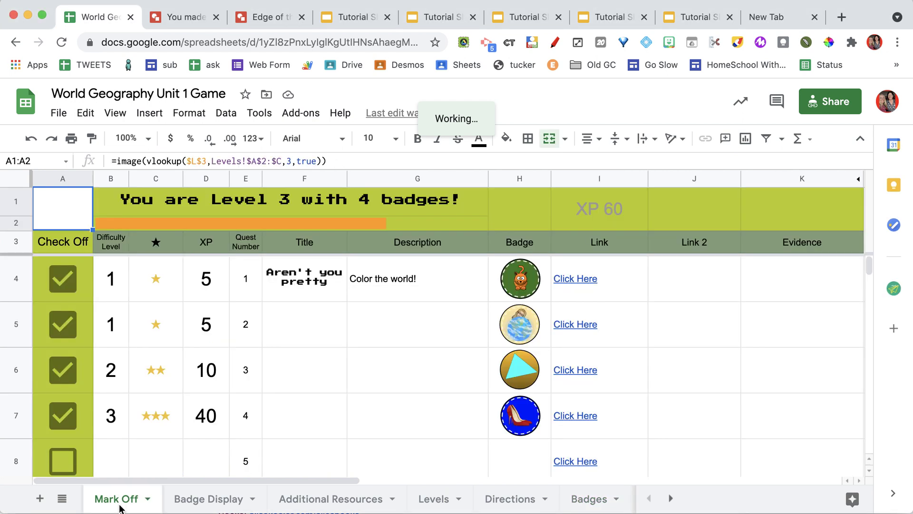
pyautogui.click(65, 467)
pyautogui.scroll(-5, 71, 418)
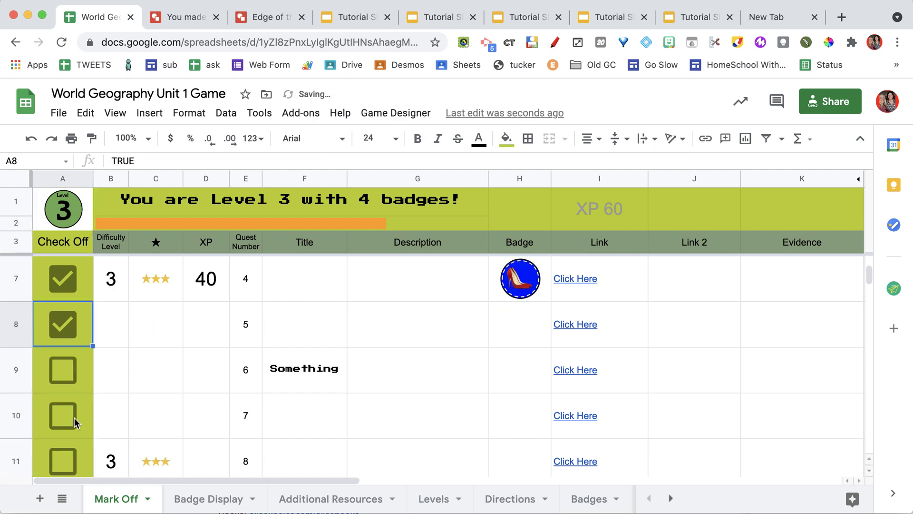
pyautogui.click(61, 327)
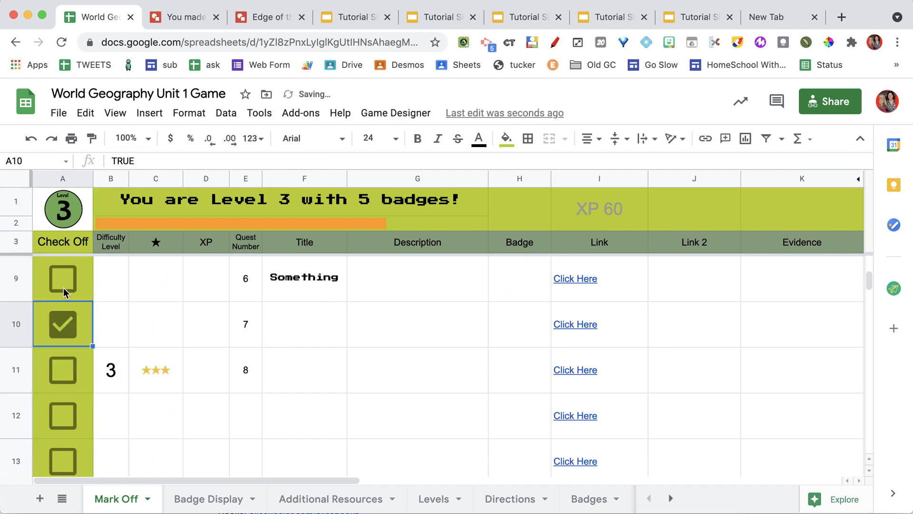
pyautogui.click(63, 369)
pyautogui.click(62, 278)
pyautogui.scroll(3, 287, 342)
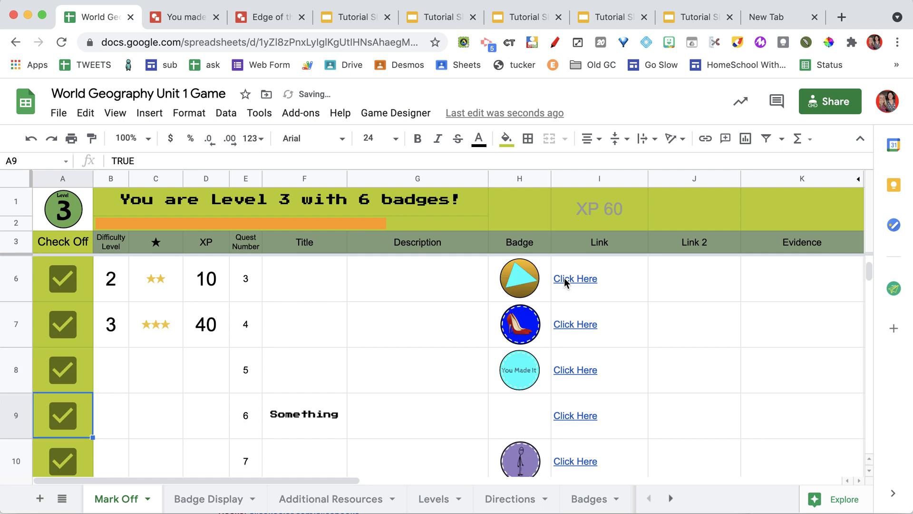
pyautogui.scroll(1, 533, 228)
pyautogui.click(509, 183)
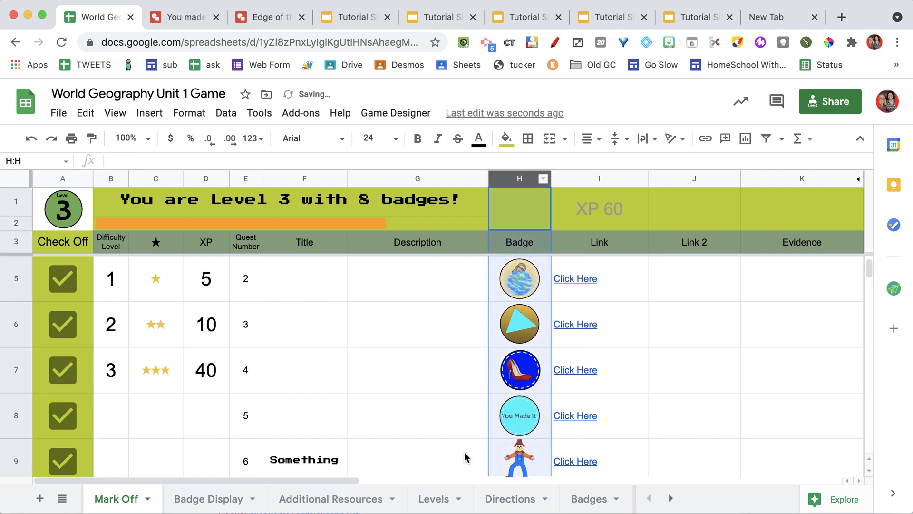
pyautogui.click(225, 502)
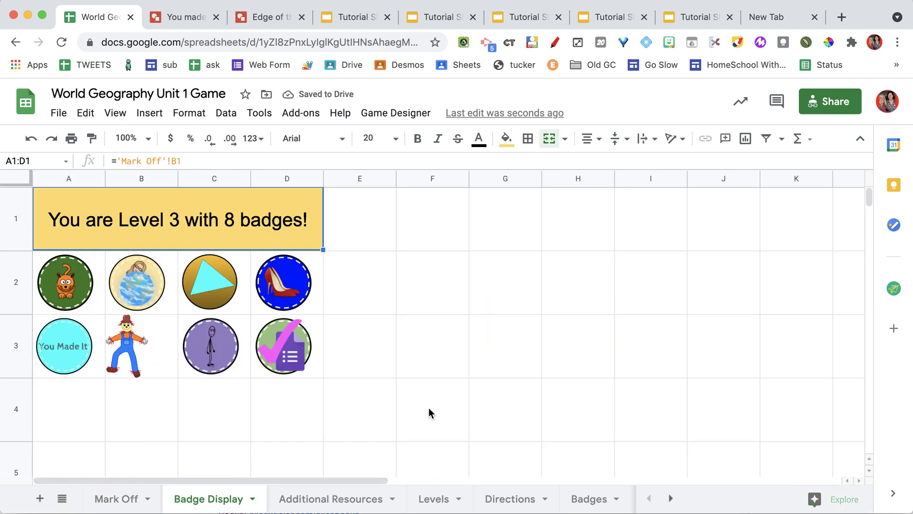
pyautogui.click(389, 114)
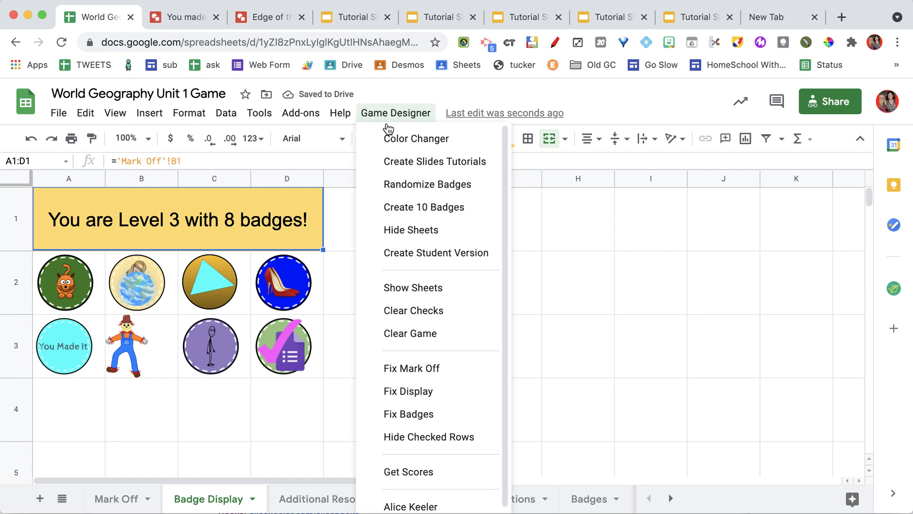
# - Generate ten more badge template copies with Create 10 Badges and review them on New Badges
pyautogui.click(388, 207)
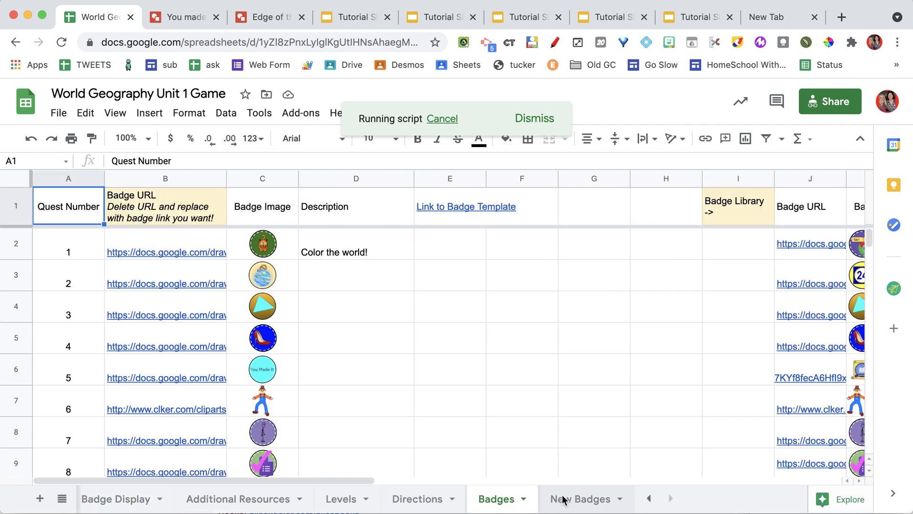
pyautogui.click(563, 499)
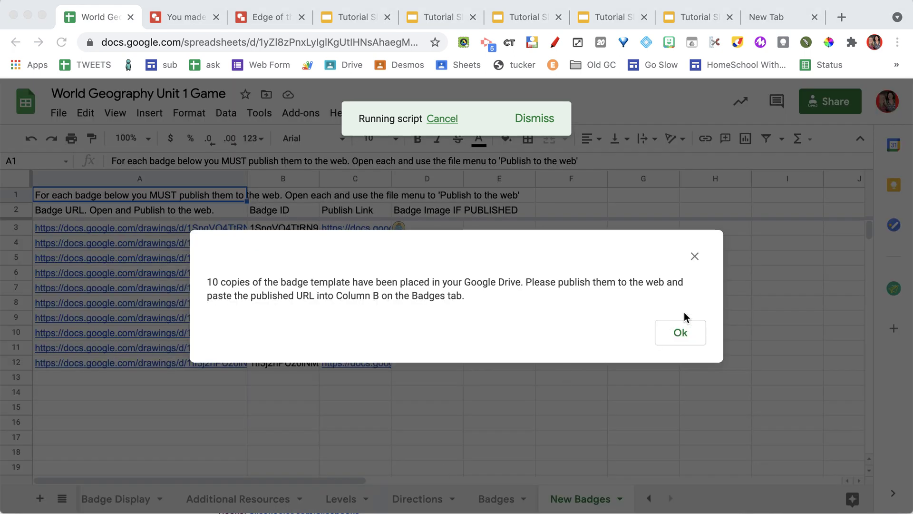
pyautogui.click(684, 334)
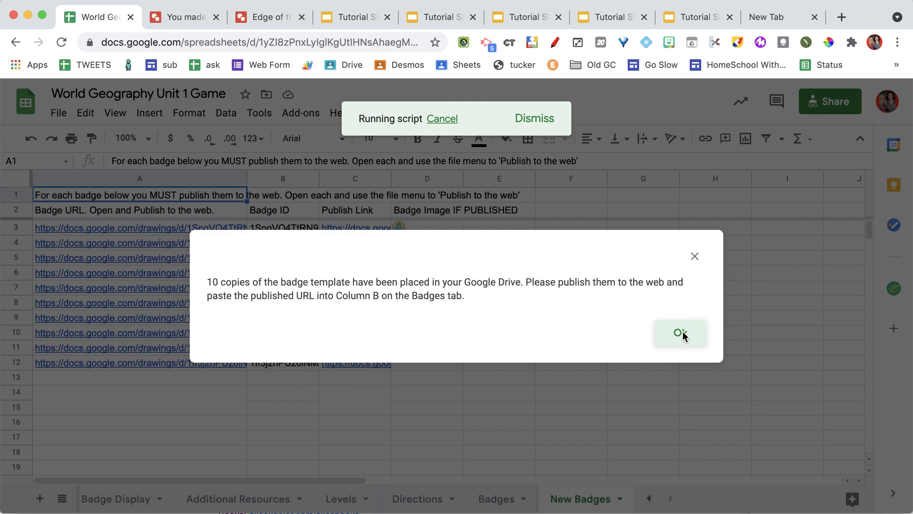
pyautogui.scroll(-1, 198, 400)
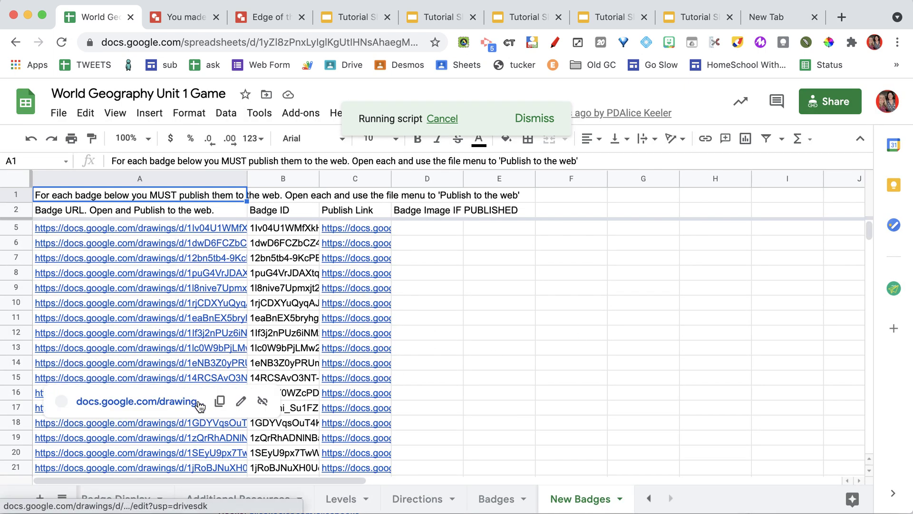
pyautogui.click(353, 177)
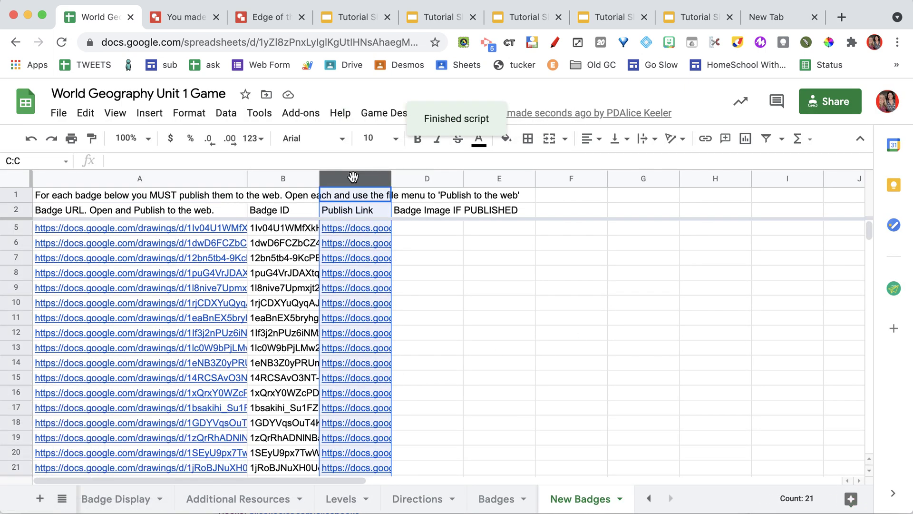
pyautogui.click(488, 498)
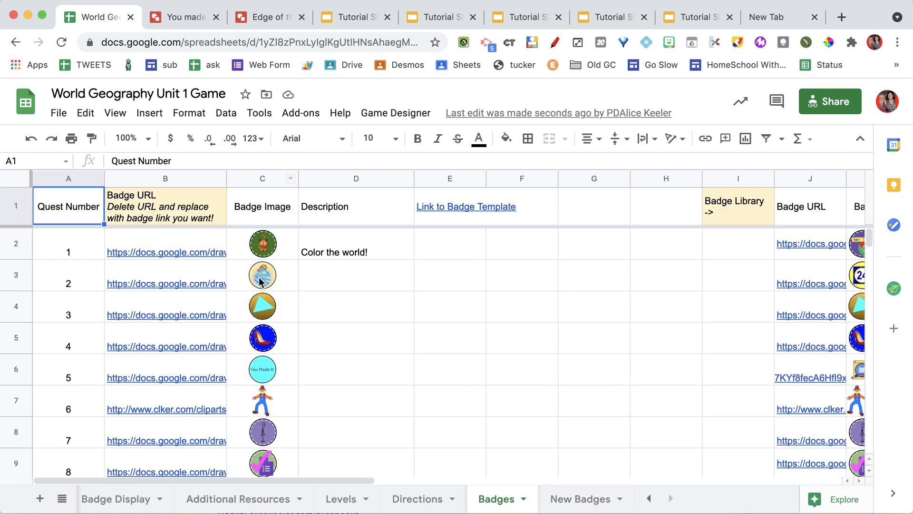
# - Clear every Mark Off checkbox with Game Designer > Clear Checks, resetting to Level 1 and XP 0
pyautogui.click(274, 202)
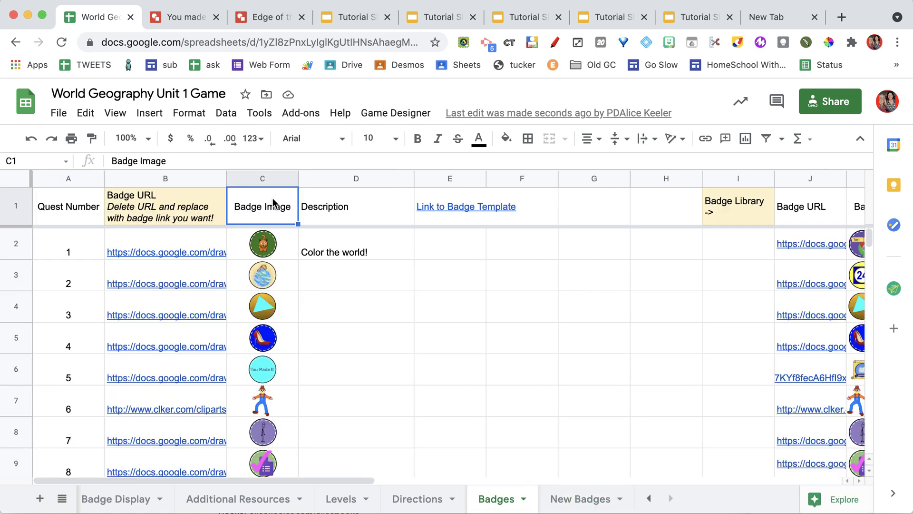
pyautogui.scroll(1, 143, 501)
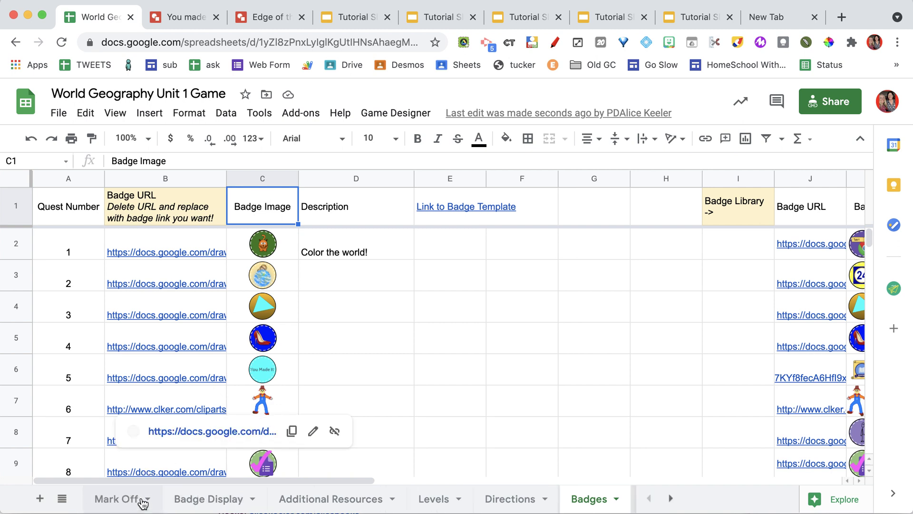
pyautogui.click(121, 507)
pyautogui.click(397, 114)
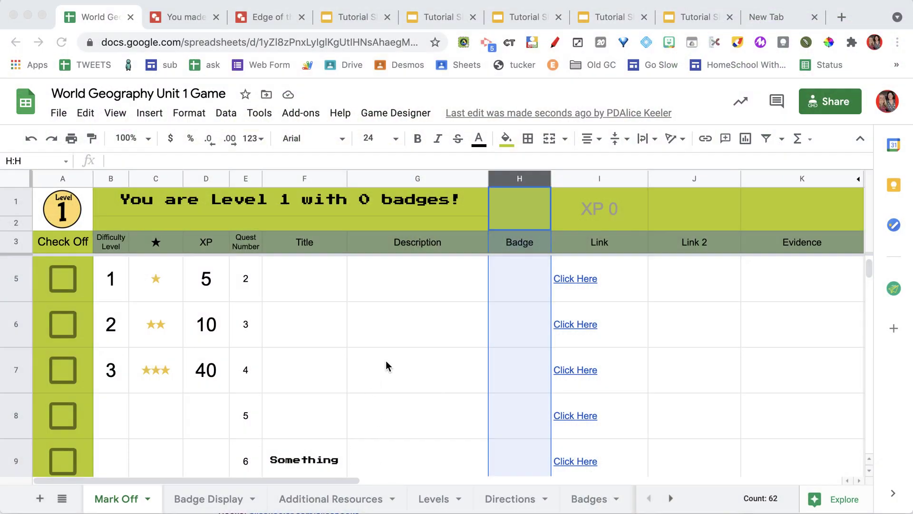
# - Create the linked student version with Game Designer > Create Student Version
pyautogui.click(386, 114)
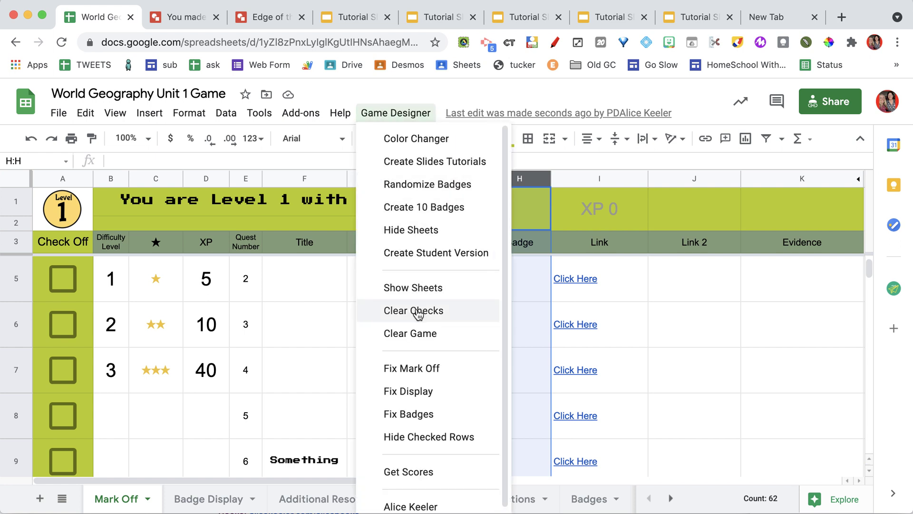
pyautogui.click(424, 257)
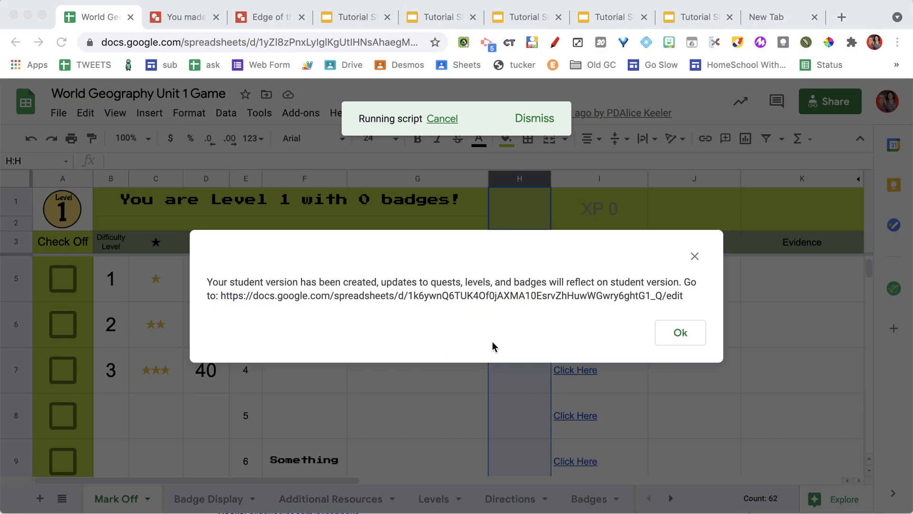
# - Open the student version's link in a new tab and confirm B4 imports Mark Off!B4:G64
pyautogui.moveTo(689, 300); pyautogui.dragTo(221, 298)
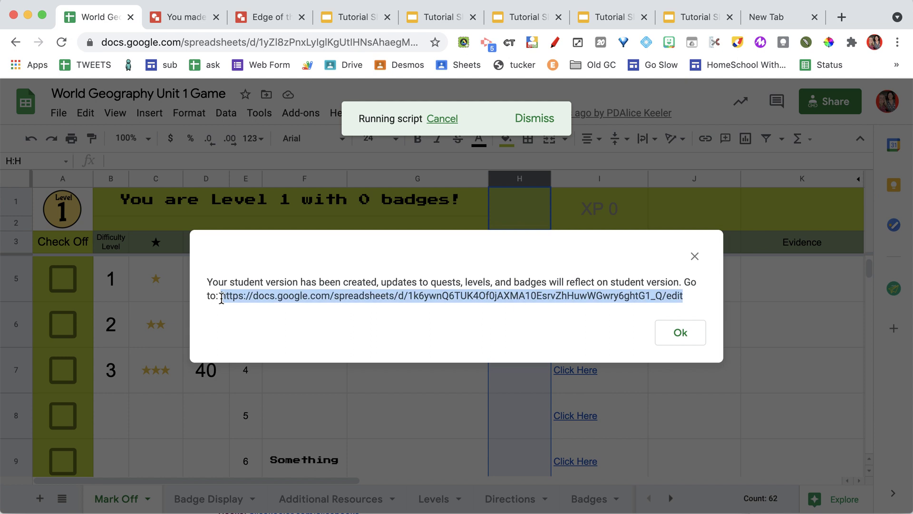
pyautogui.click(684, 335)
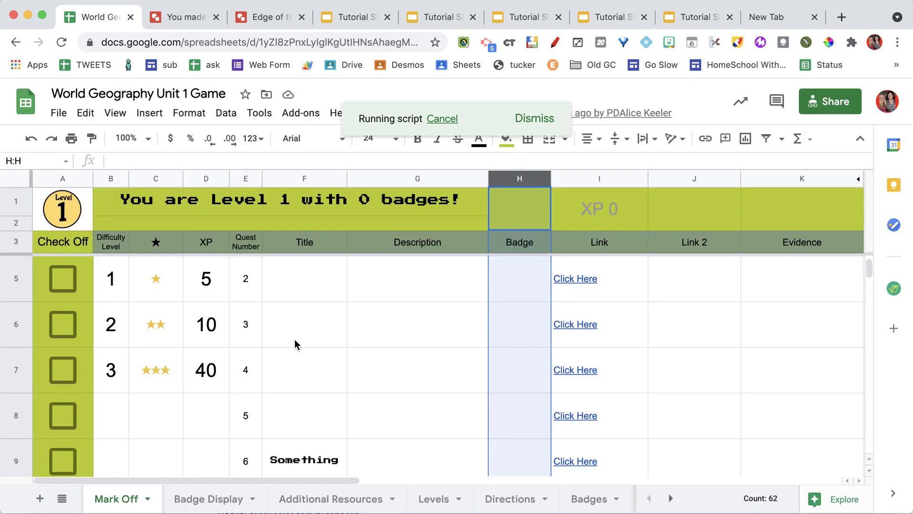
pyautogui.click(842, 17)
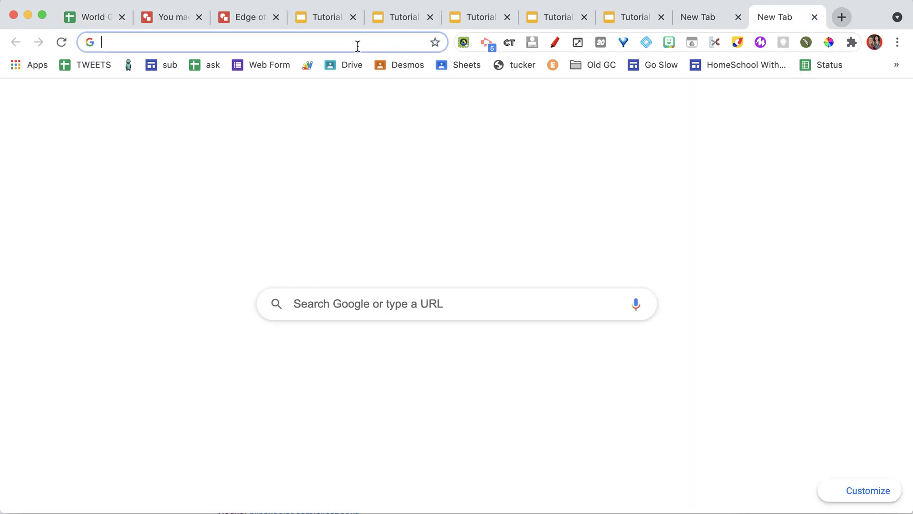
pyautogui.press('super+v')
pyautogui.press('Return')
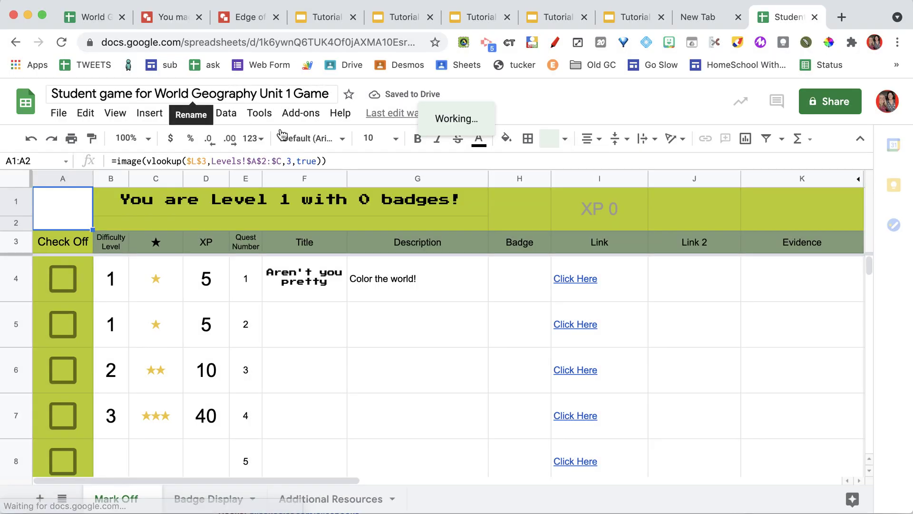
pyautogui.click(114, 299)
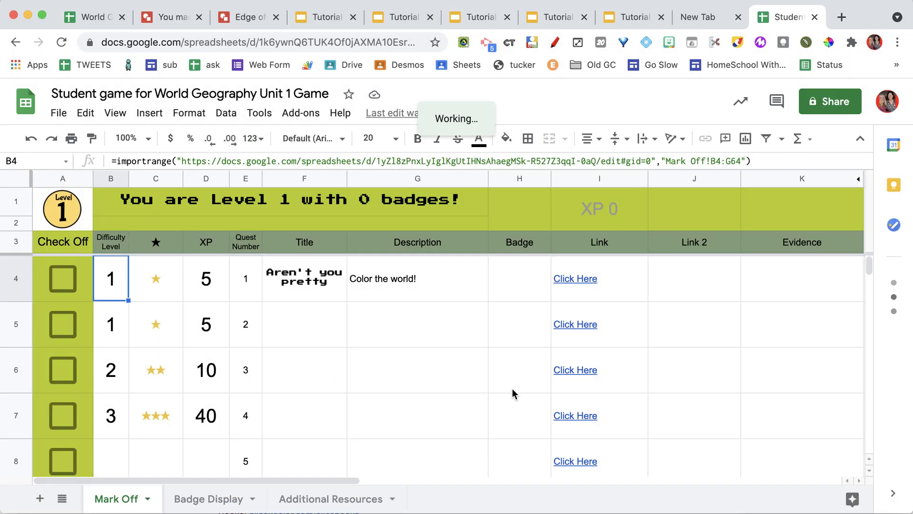
pyautogui.click(81, 19)
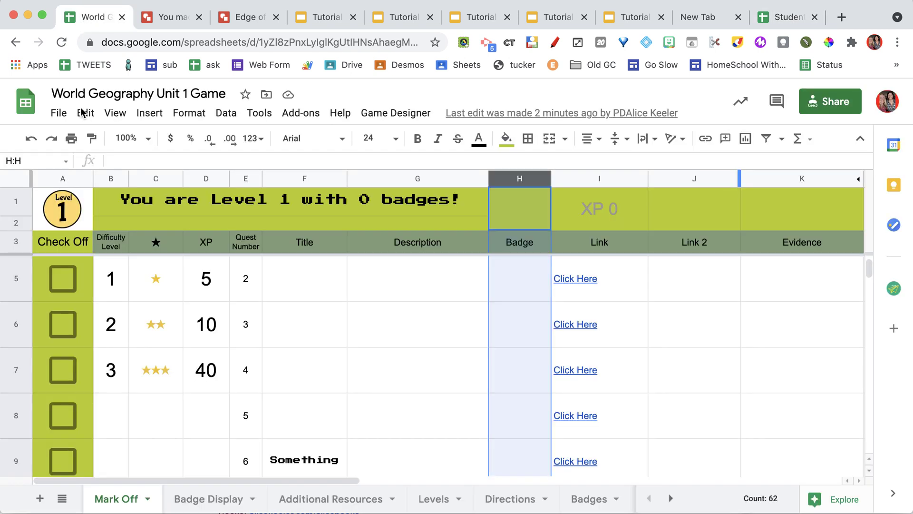
# - Enter quest 2's description 'We went around the world' in G5 and title 'Looked up things' in F5
pyautogui.click(372, 288)
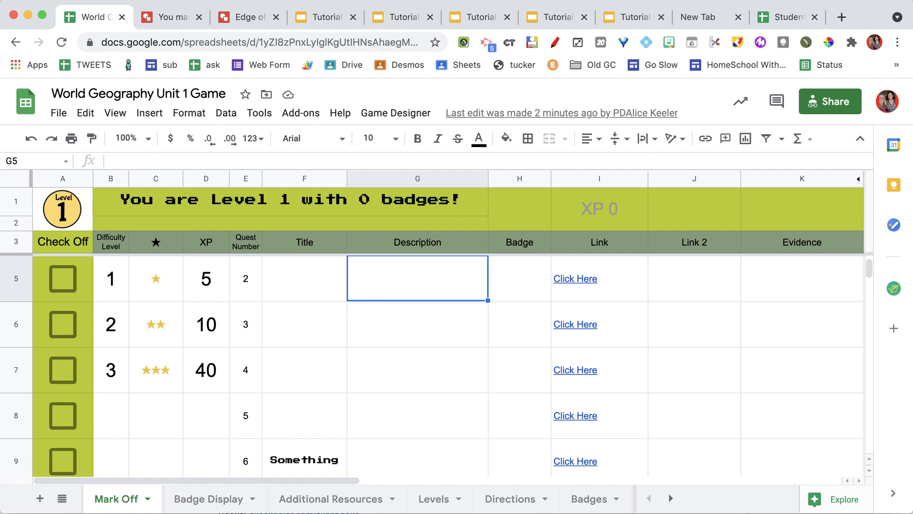
pyautogui.write('We went around the world')
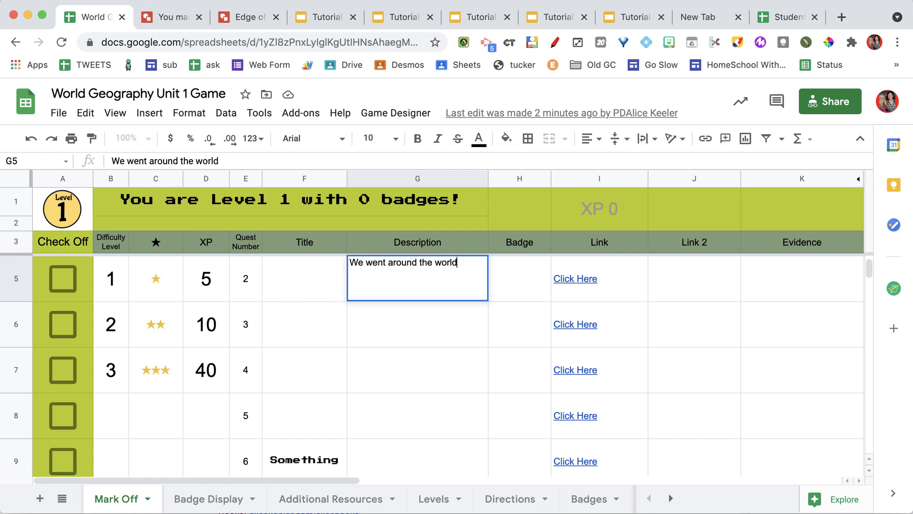
pyautogui.press('Return')
pyautogui.click(322, 284)
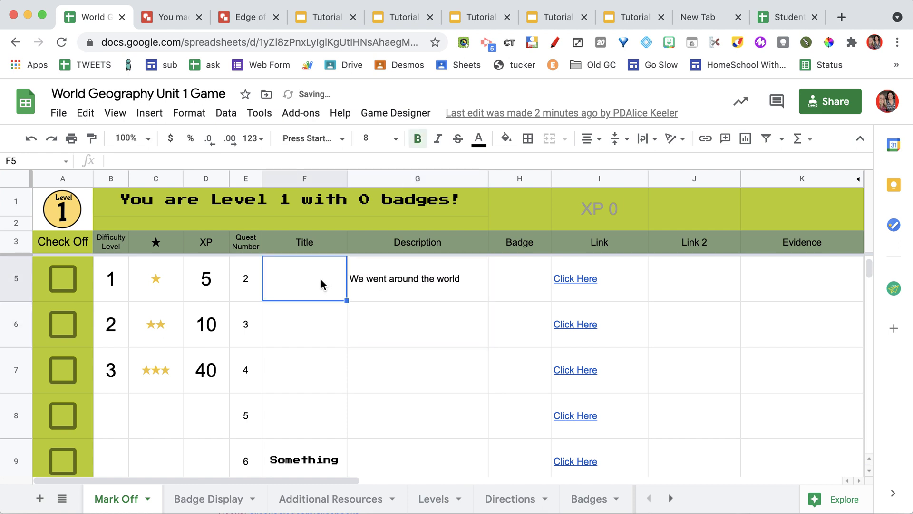
pyautogui.write('Looked up ')
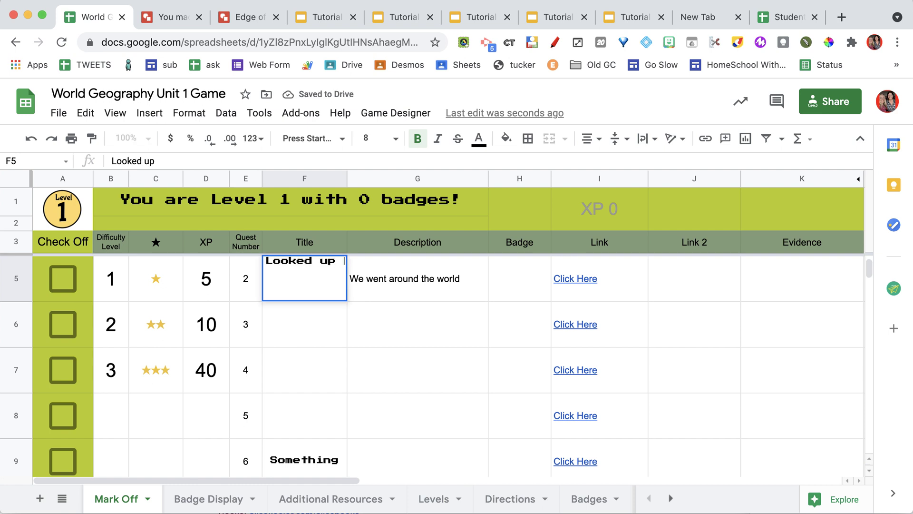
pyautogui.write('things')
pyautogui.press('Return')
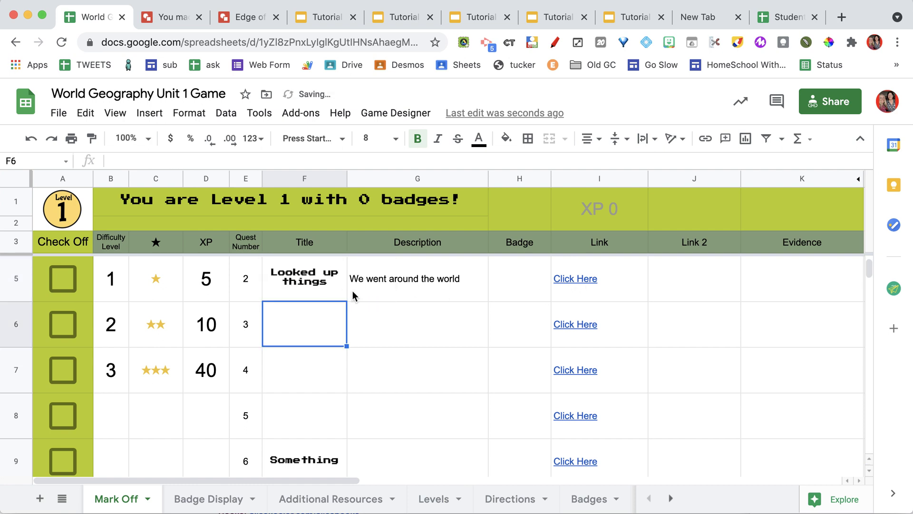
pyautogui.click(770, 18)
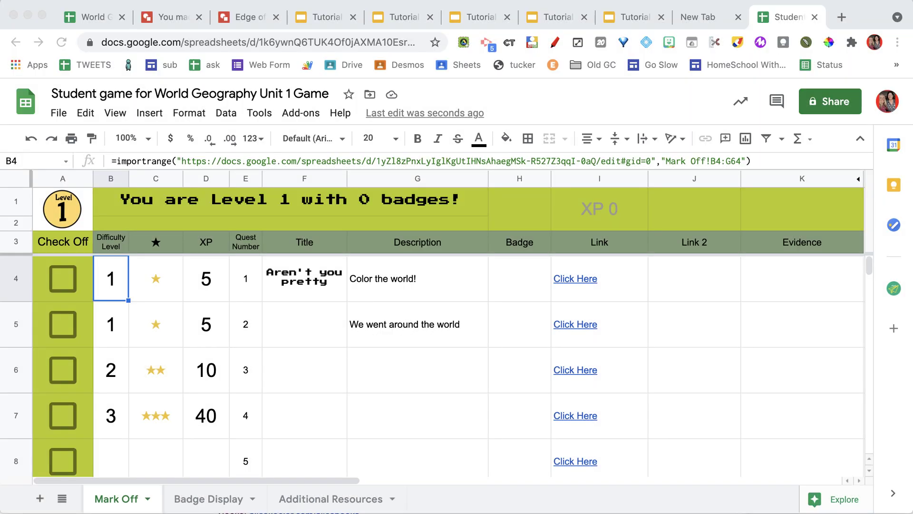
pyautogui.click(62, 209)
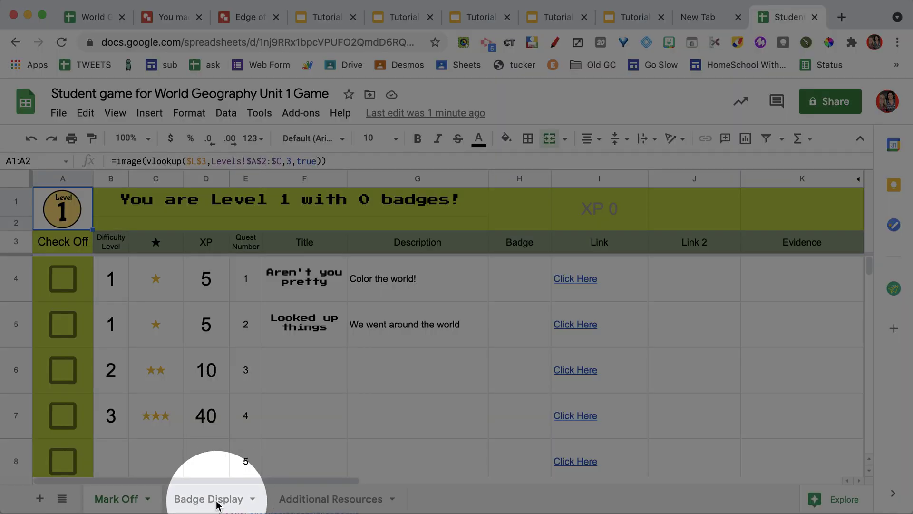
pyautogui.click(216, 500)
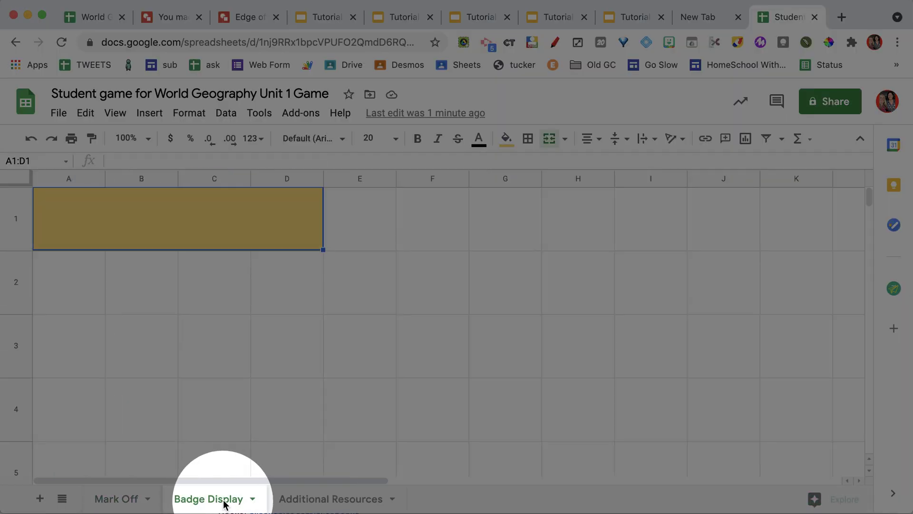
pyautogui.click(311, 501)
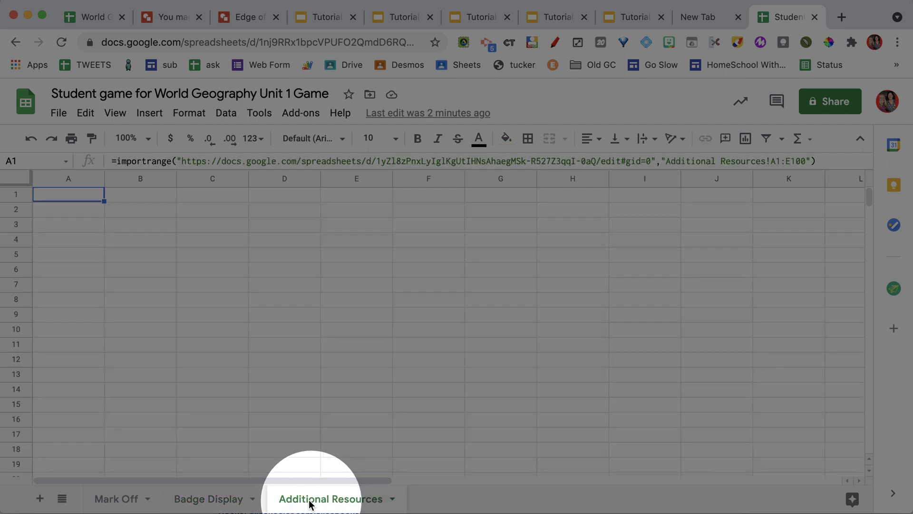
pyautogui.click(100, 499)
pyautogui.click(102, 17)
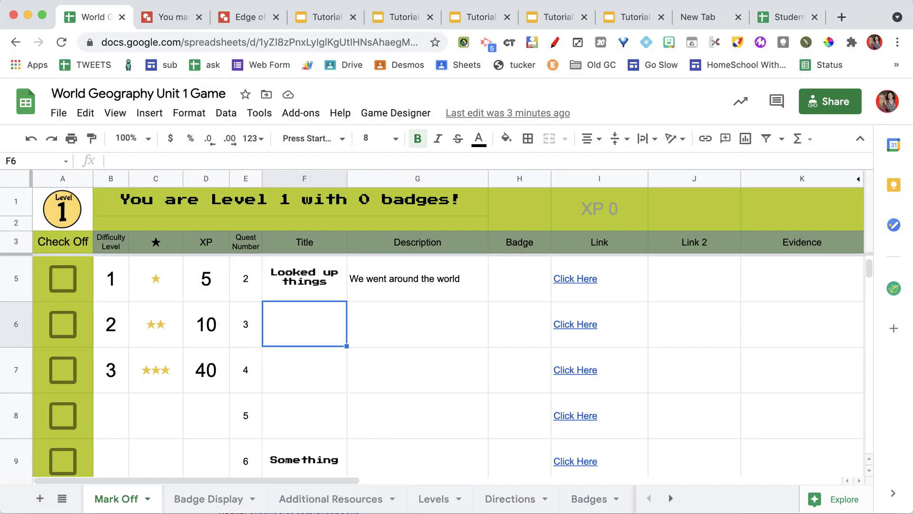
pyautogui.click(435, 499)
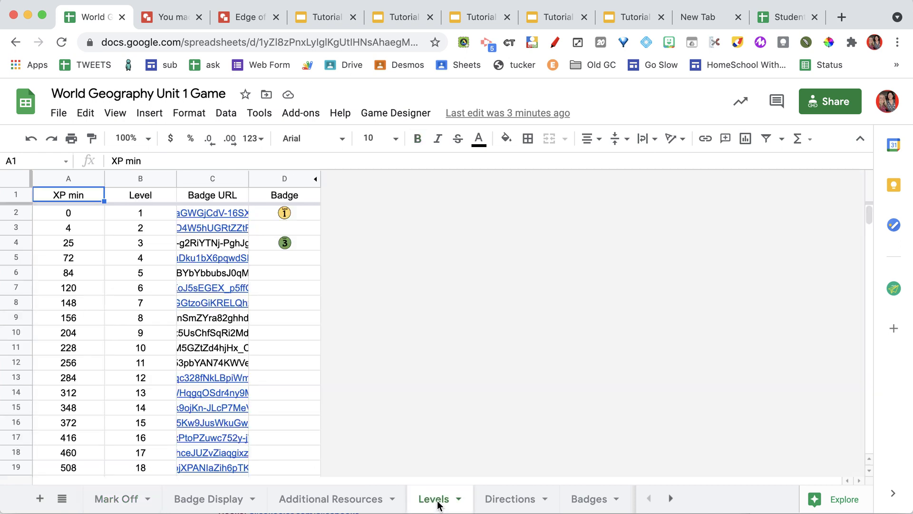
pyautogui.click(574, 502)
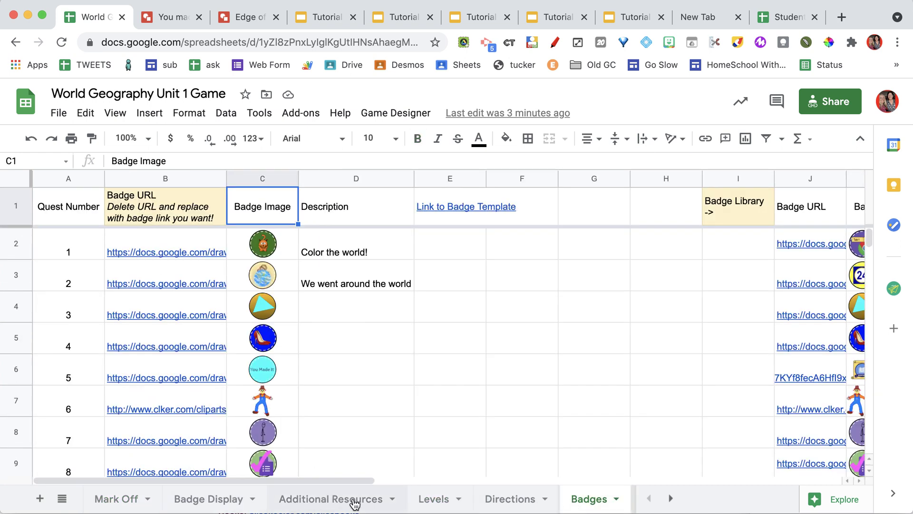
pyautogui.click(293, 500)
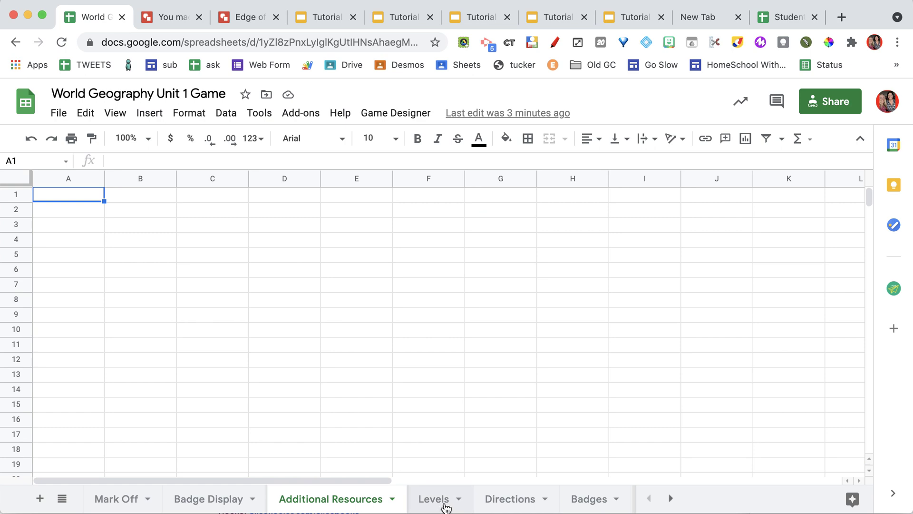
pyautogui.click(778, 17)
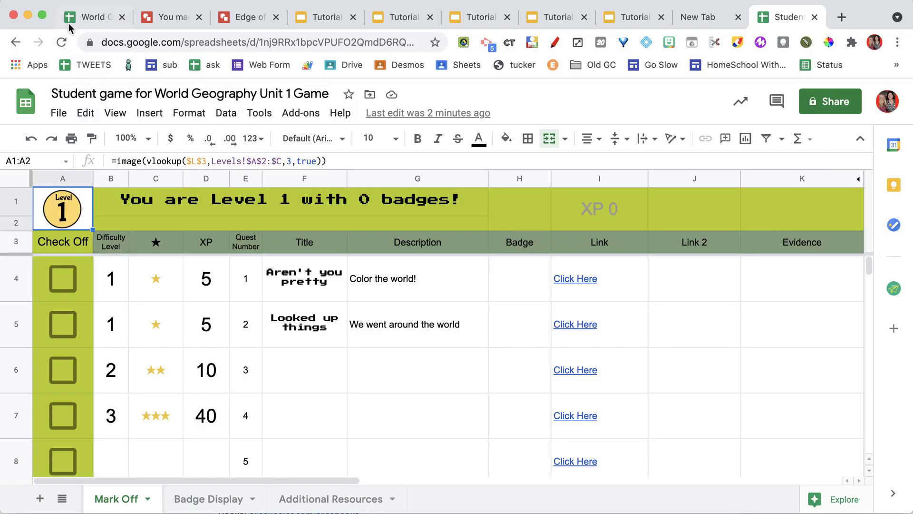
pyautogui.click(84, 17)
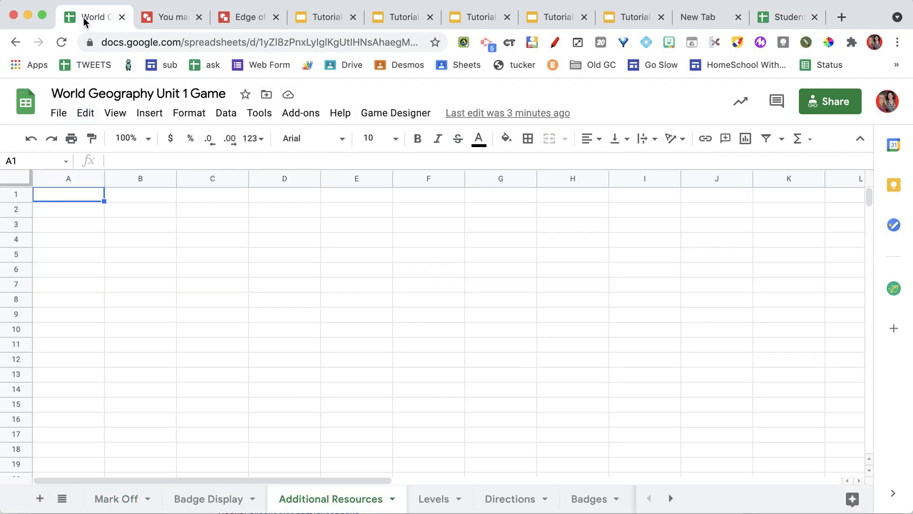
pyautogui.click(128, 507)
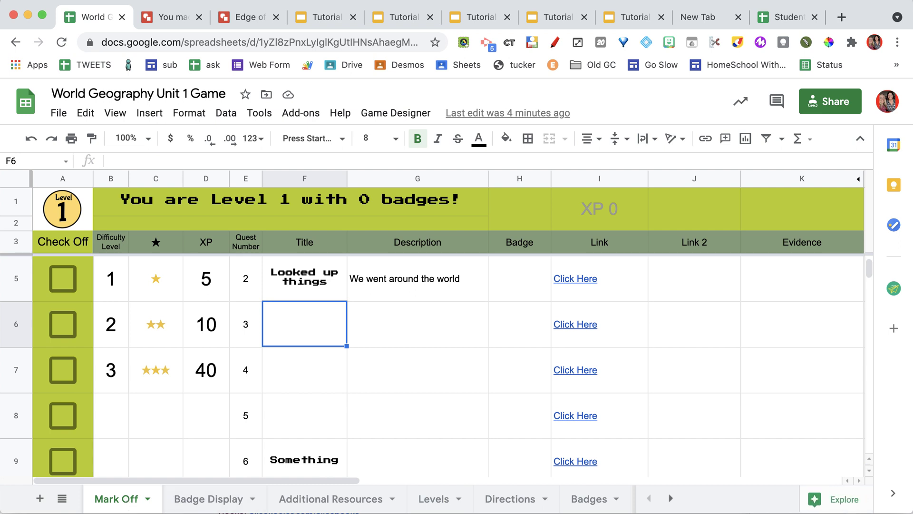
# - Run Game Designer > Hide Sheets to hide Levels, Directions, Badges and the other extra tabs
pyautogui.click(434, 500)
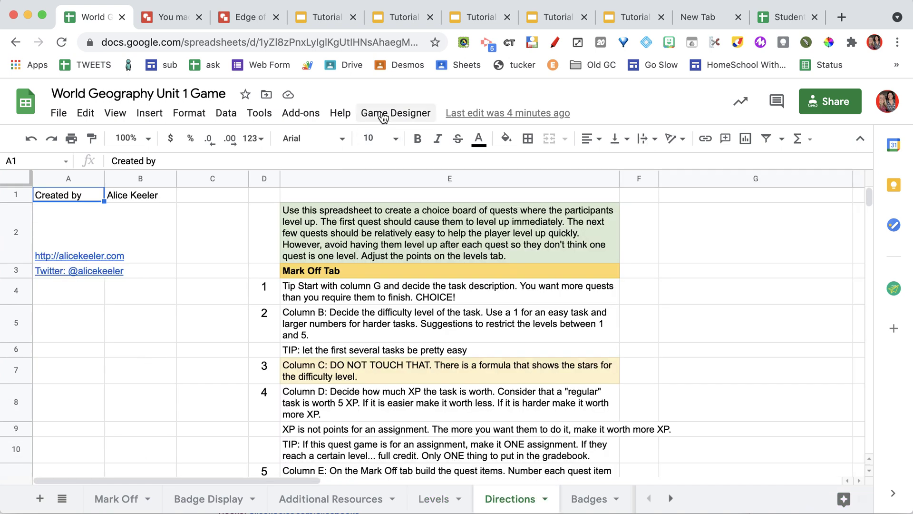
pyautogui.click(383, 114)
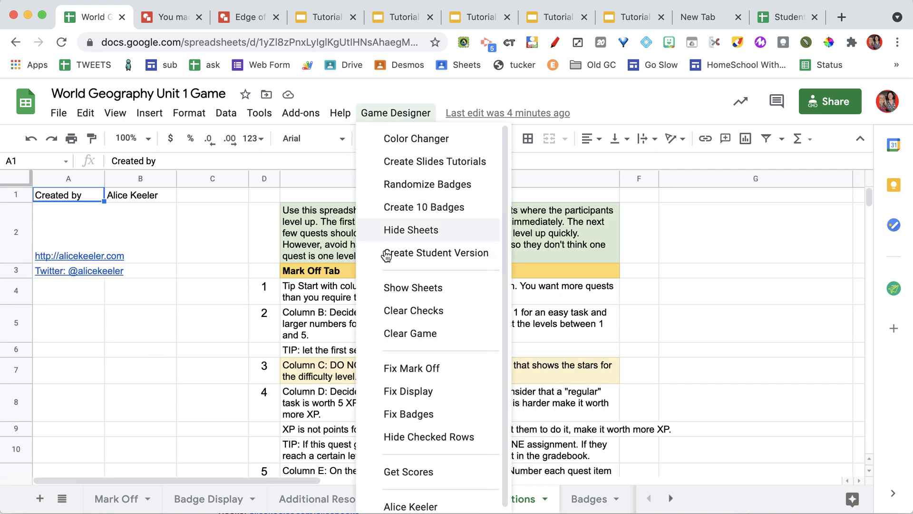
pyautogui.scroll(-1, 386, 293)
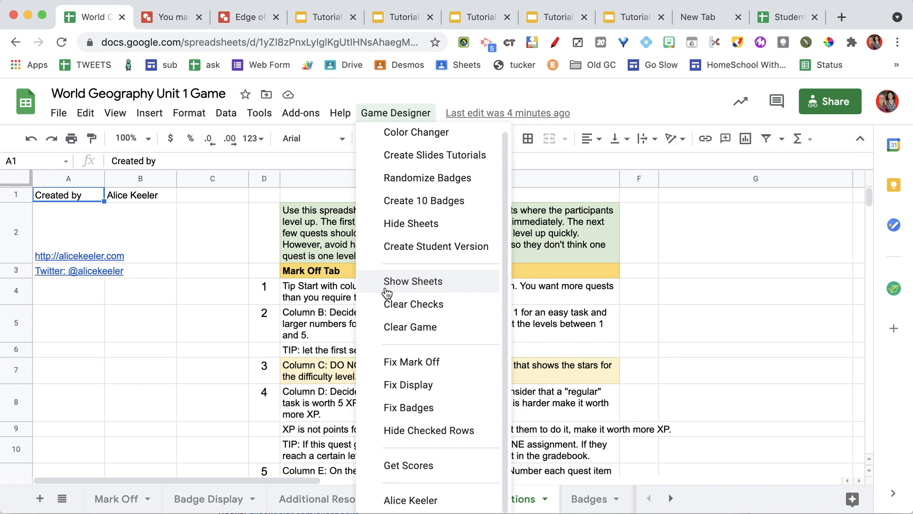
pyautogui.click(363, 430)
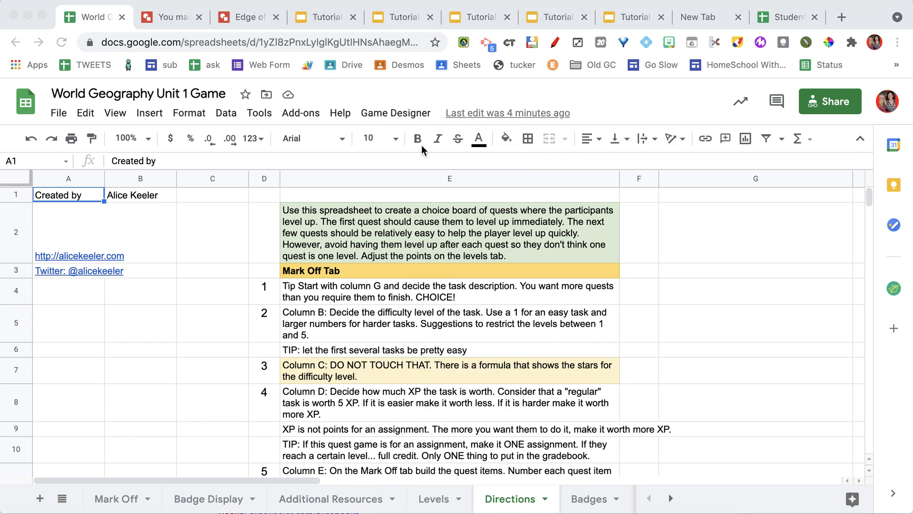
pyautogui.click(407, 118)
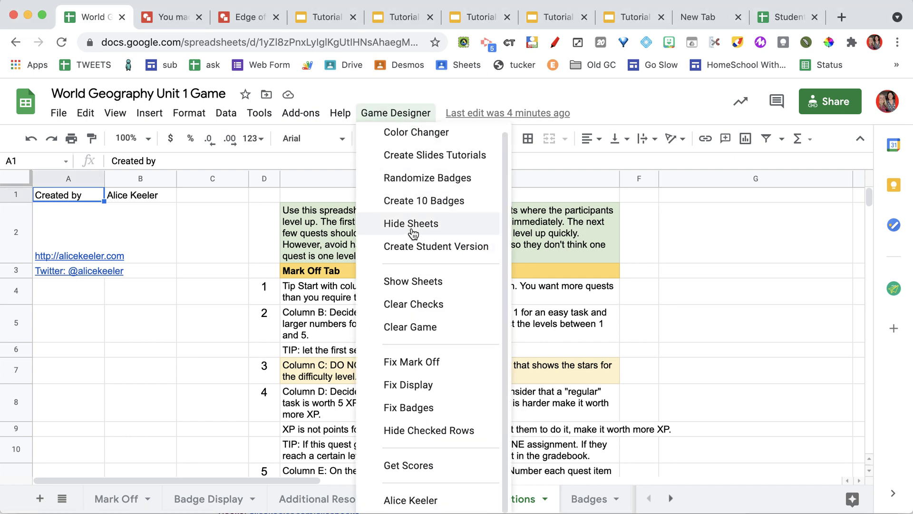
pyautogui.click(428, 232)
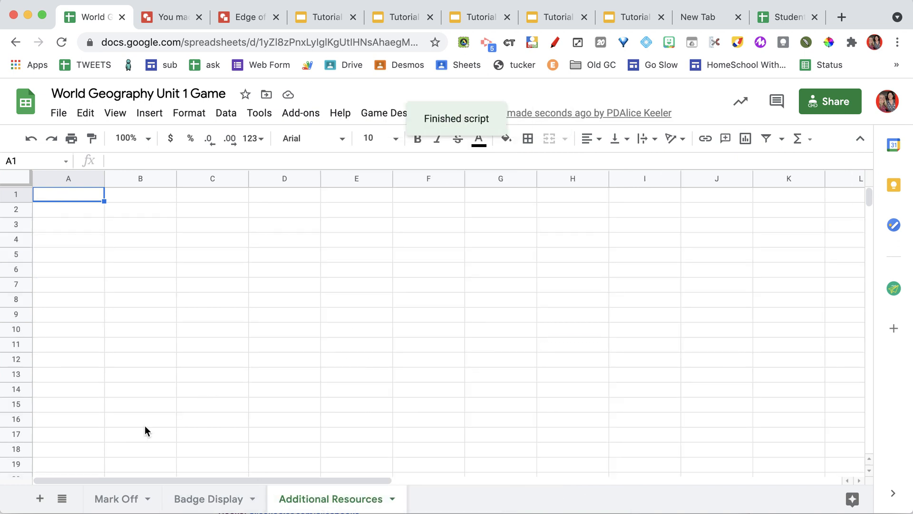
pyautogui.click(115, 113)
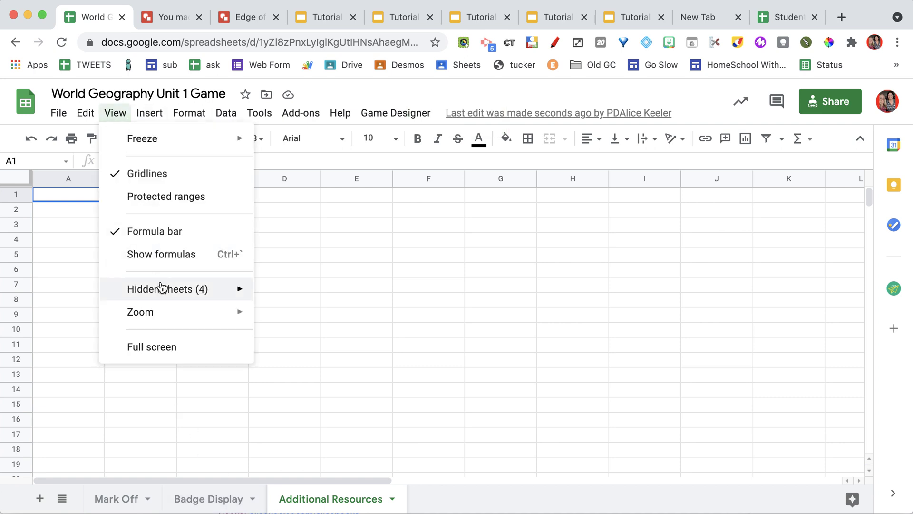
# - Confirm the four hidden sheets, then return to the Mark Off sheet at quest 5's title cell
pyautogui.moveTo(164, 289)
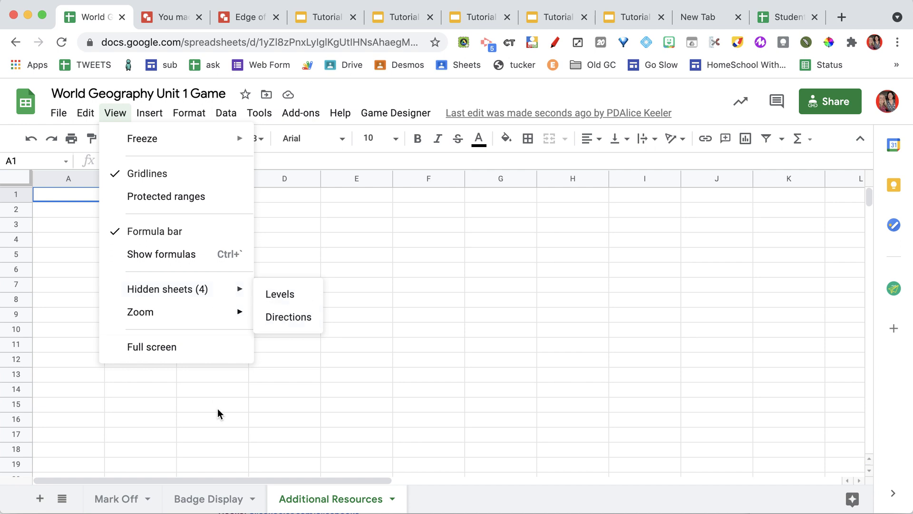
pyautogui.click(229, 449)
pyautogui.click(123, 500)
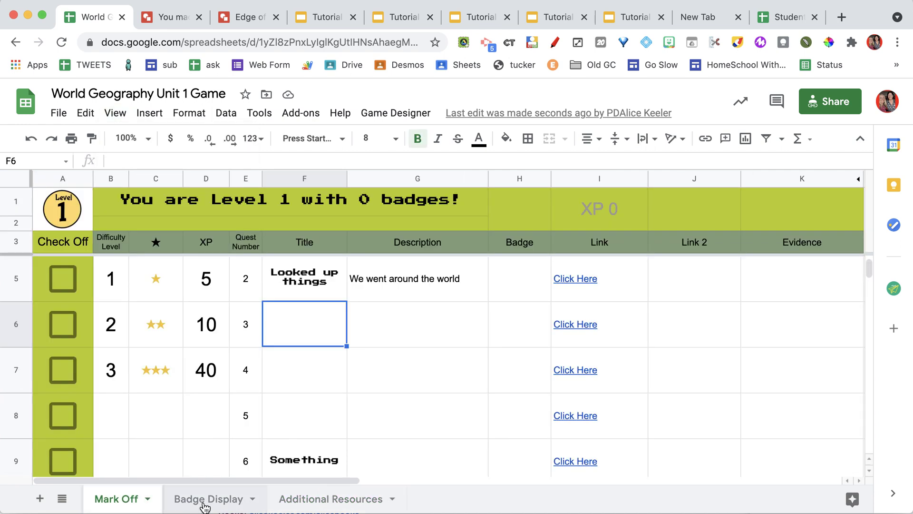
pyautogui.click(204, 504)
pyautogui.click(147, 505)
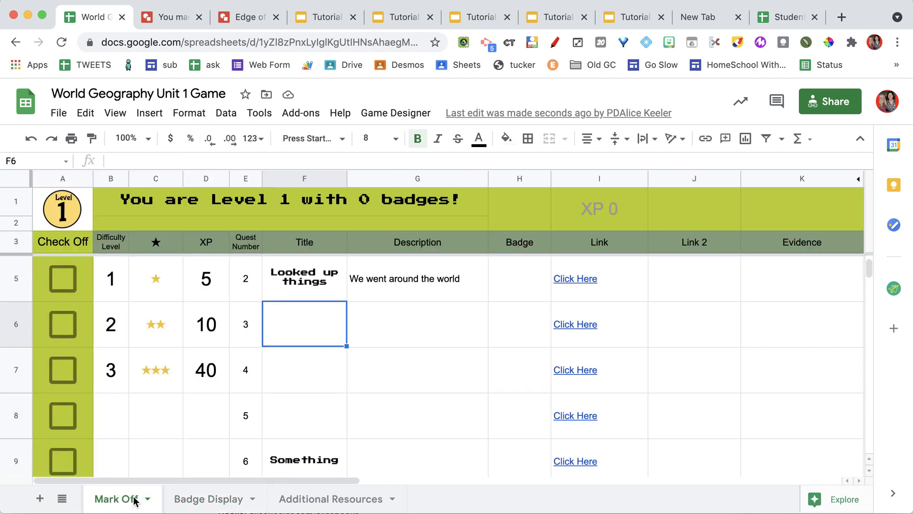
pyautogui.click(302, 426)
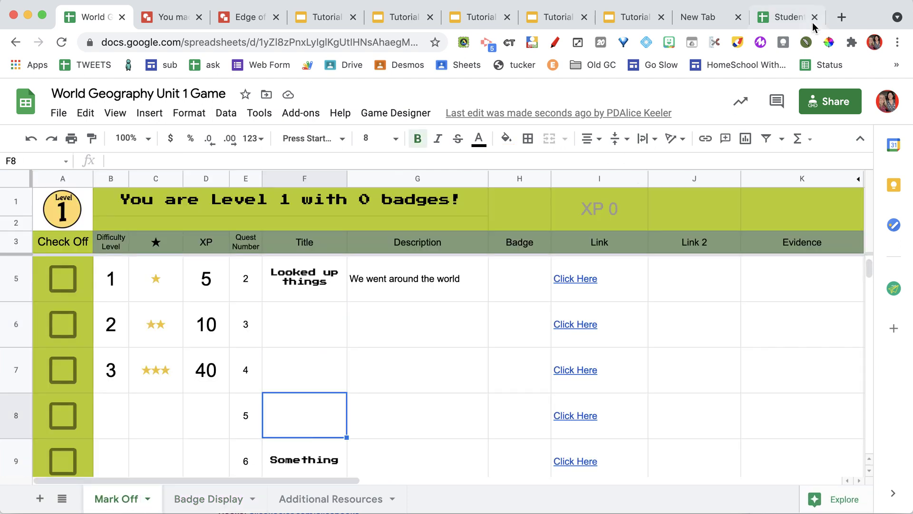